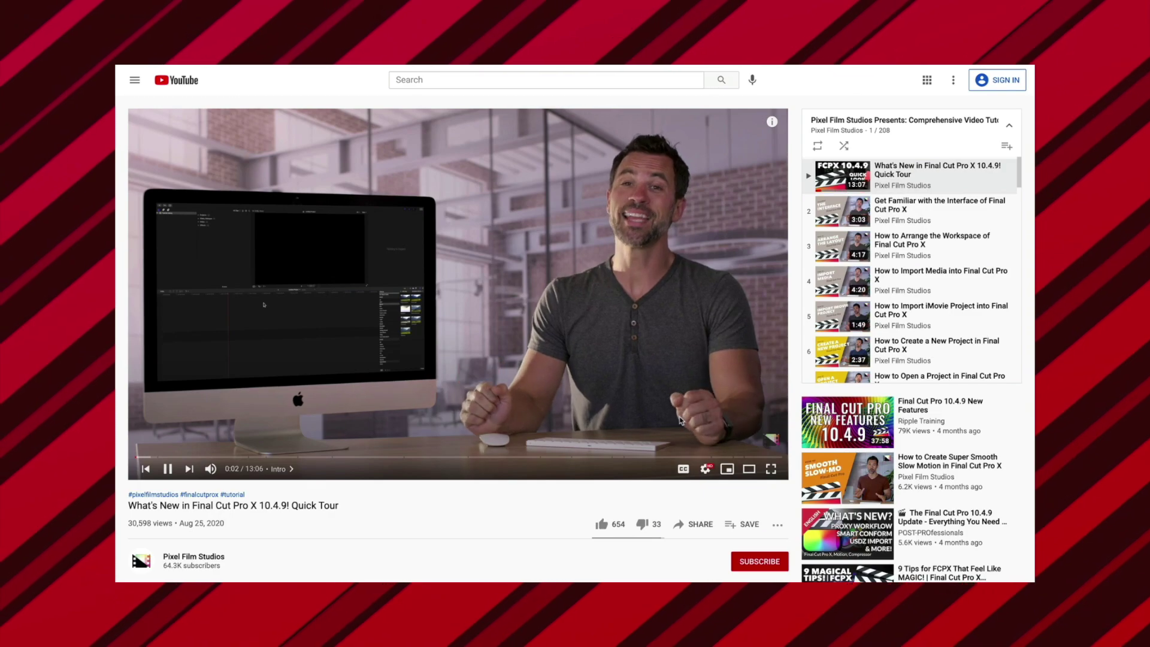
scroll(881, 287, "down", 3)
scroll(881, 288, "down", 10)
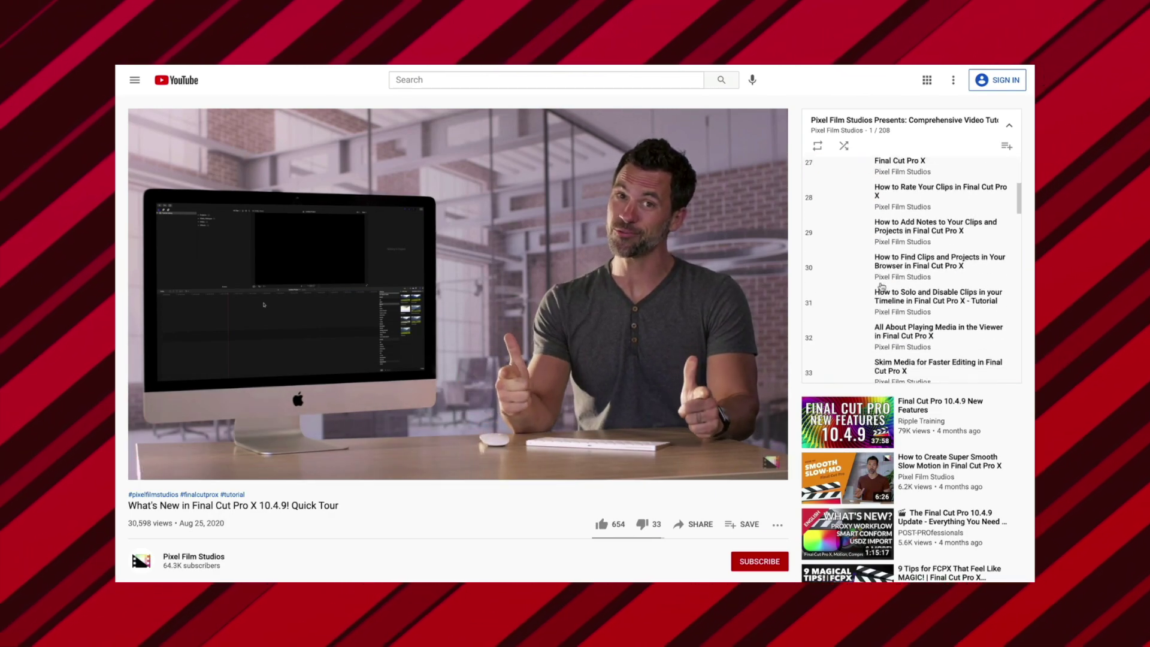
scroll(881, 287, "up", 4)
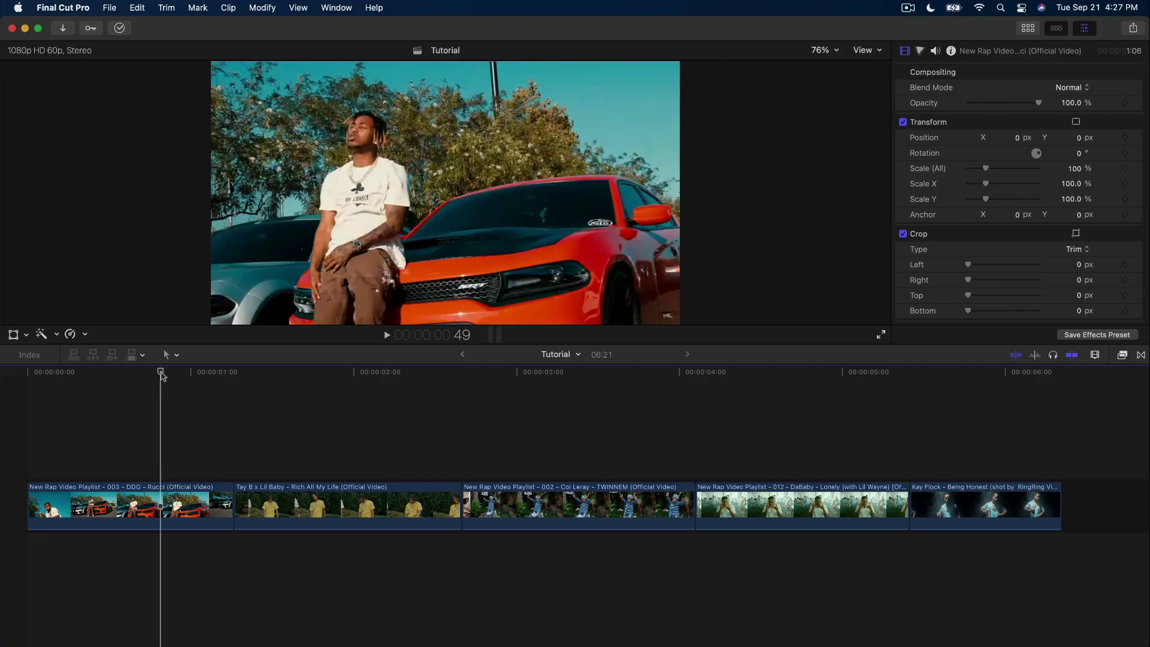
Show the Pixel Film Studios - FCPX Disorientation video effects and preview the Chaos effects on the first clip
left_click_drag(160, 374, 129, 374)
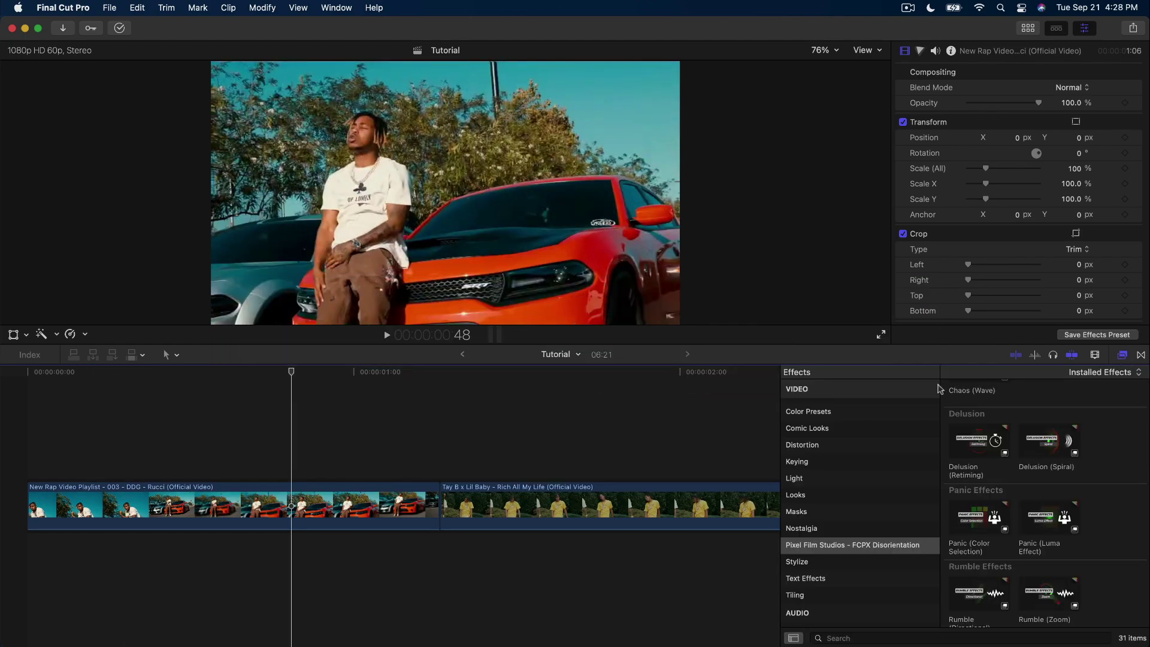
scroll(838, 479, "down", 2)
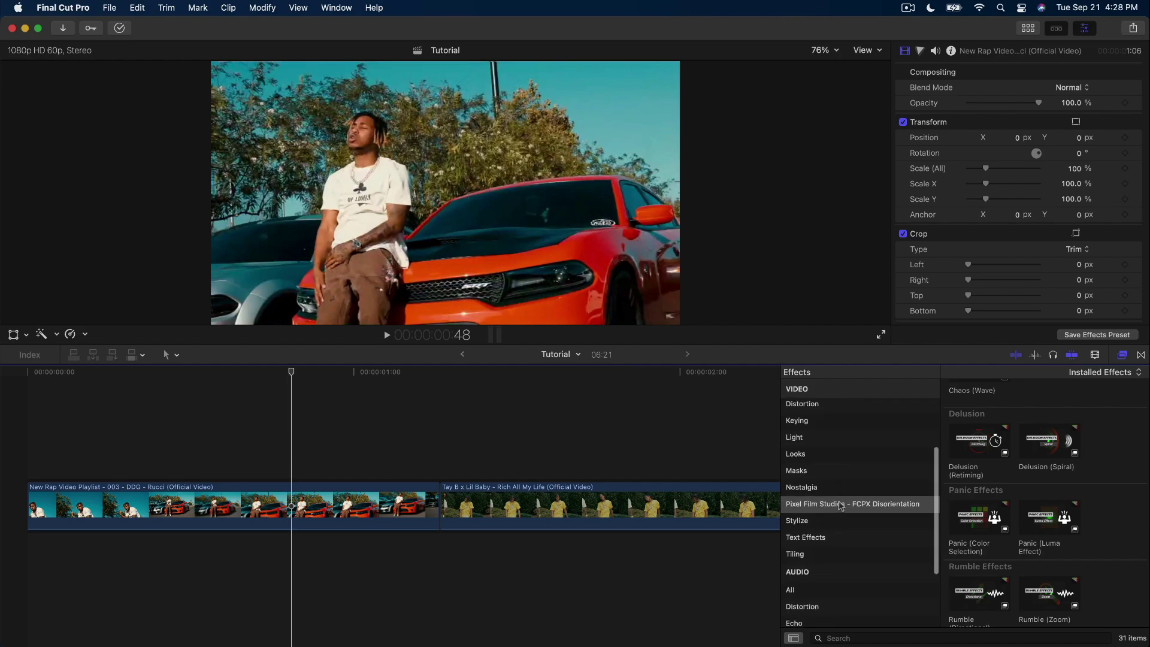
left_click(864, 505)
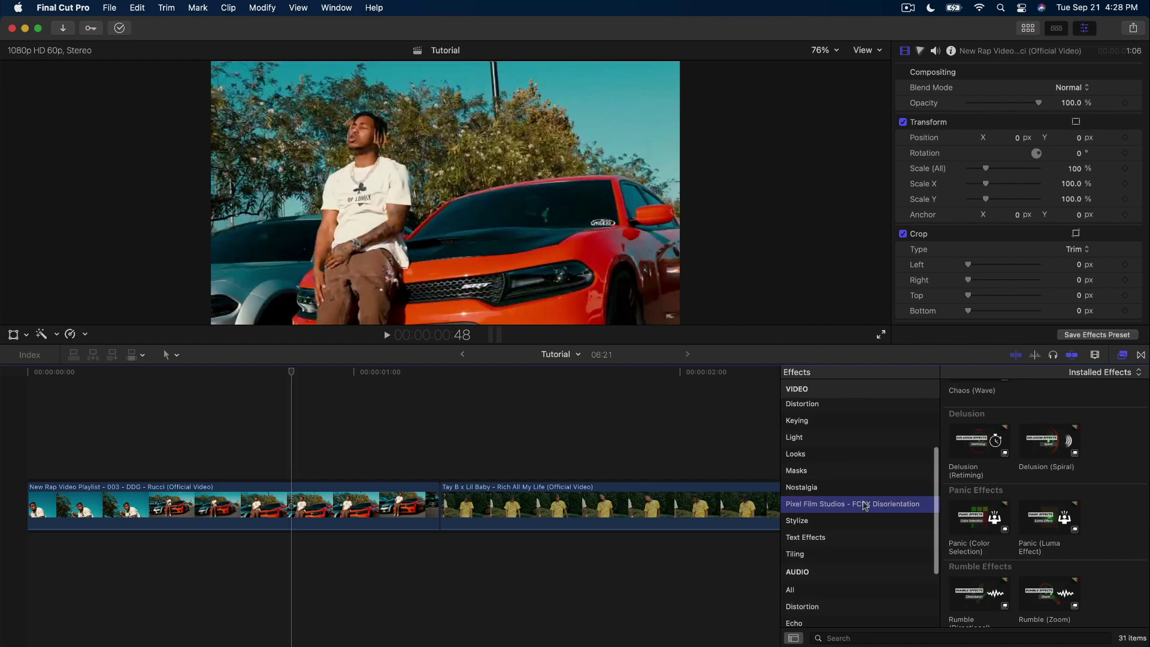
scroll(1018, 437, "up", 5)
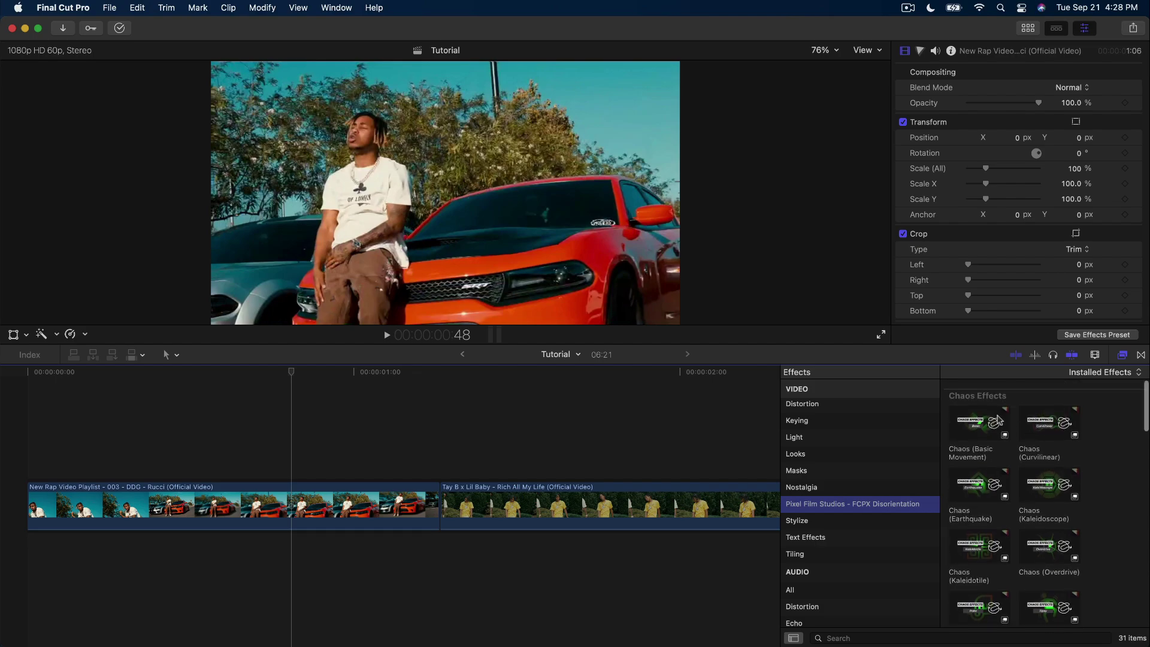
left_click(971, 420)
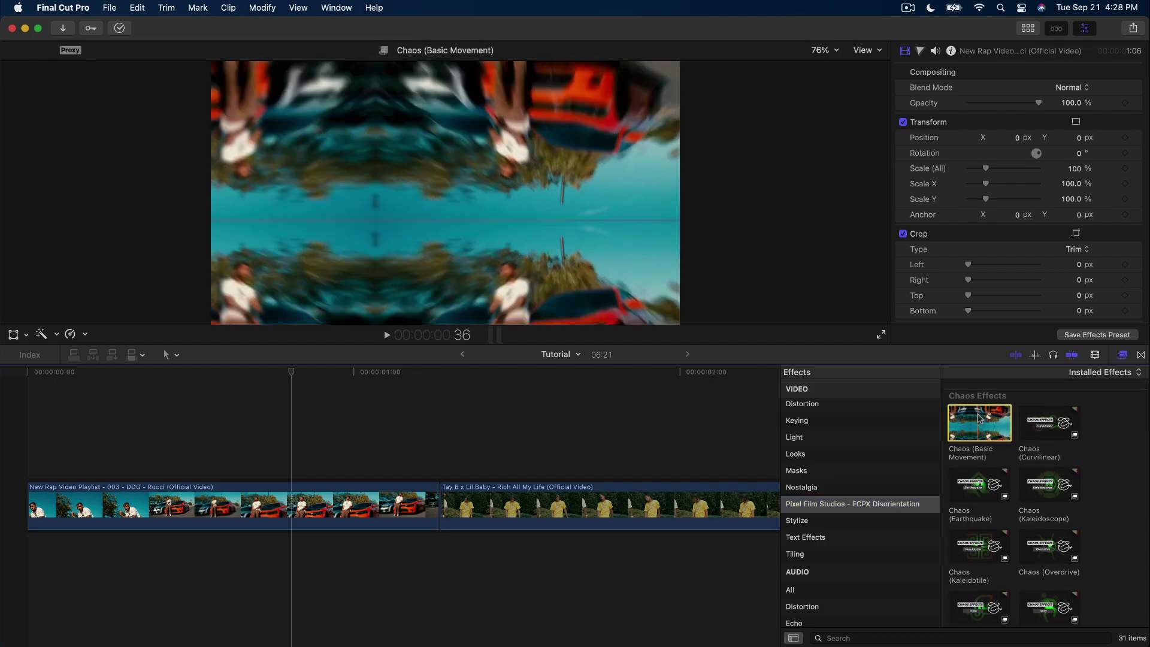
scroll(973, 431, "down", 2)
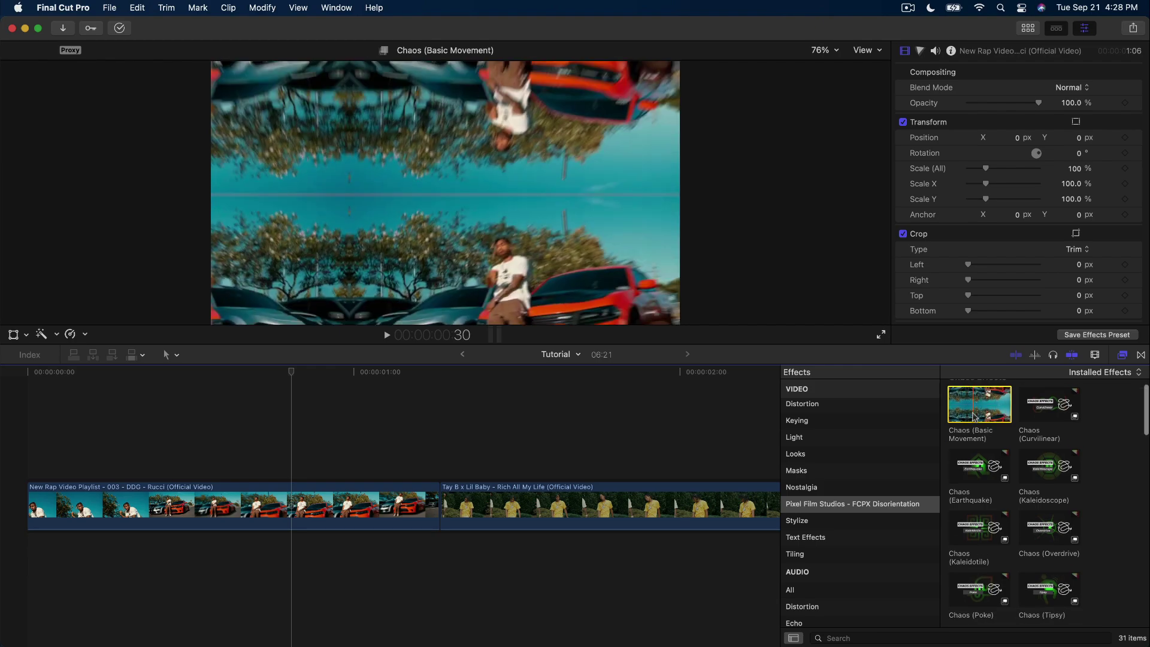
scroll(977, 443, "down", 5)
left_click(969, 449)
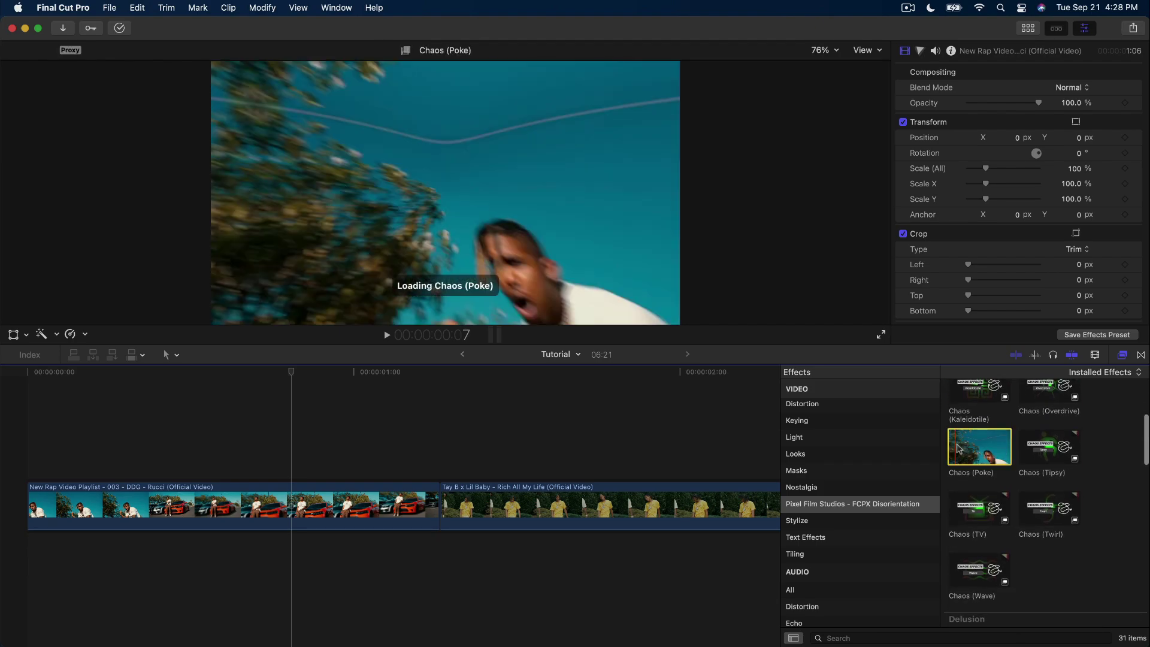
Look through the Delusion, Panic, Rumble, Shake Tools, Stagger, Vertigo and Warp Emitter effects, previewing several on the first clip
scroll(976, 451, "down", 6)
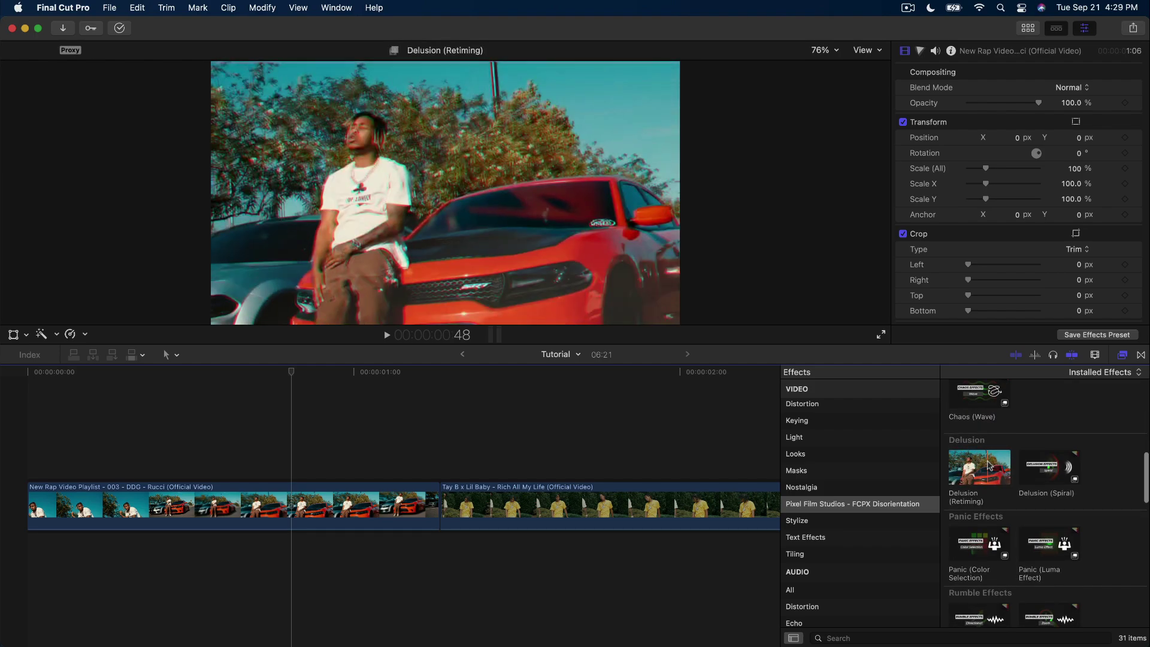
scroll(991, 464, "down", 1)
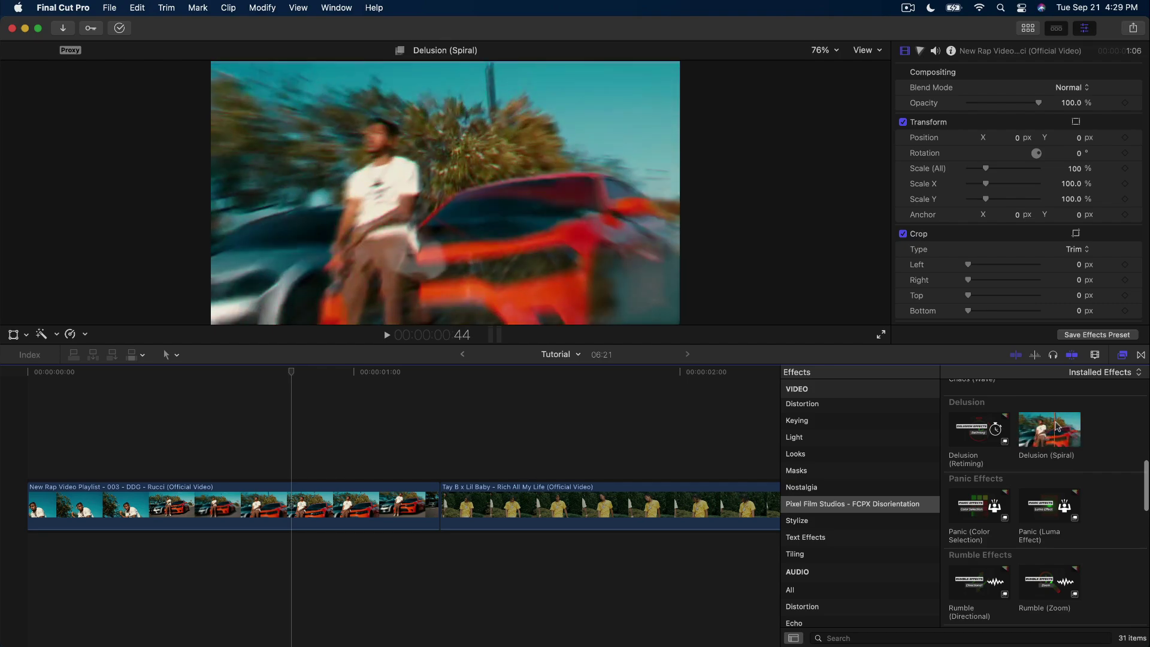
scroll(965, 442, "down", 2)
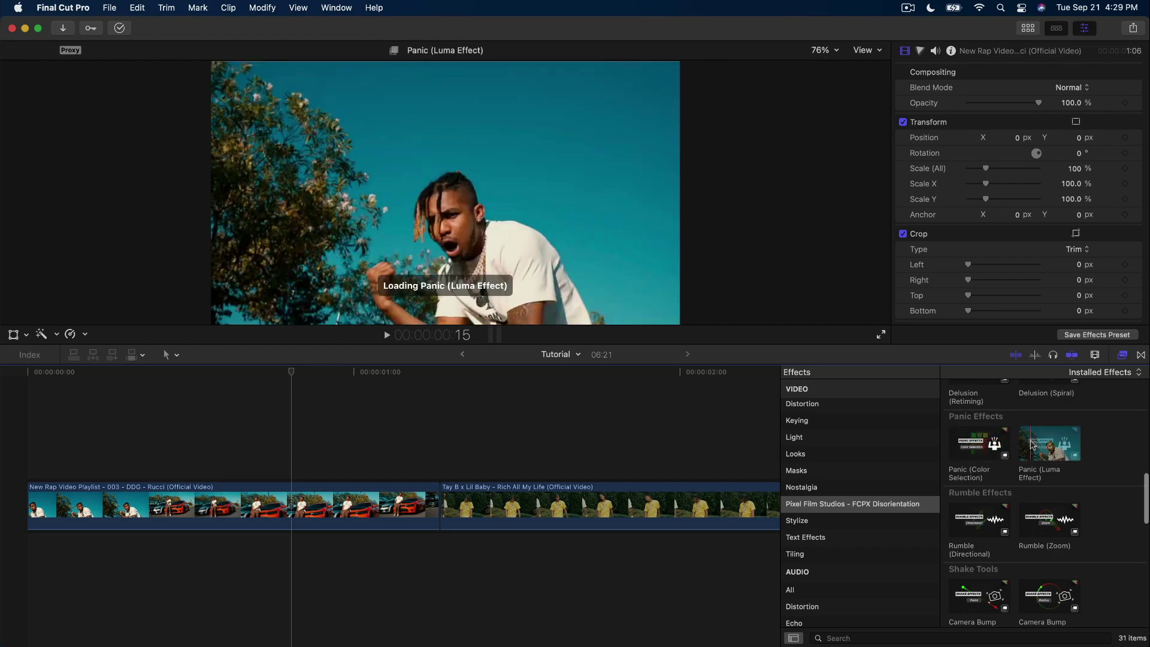
scroll(1018, 455, "down", 1)
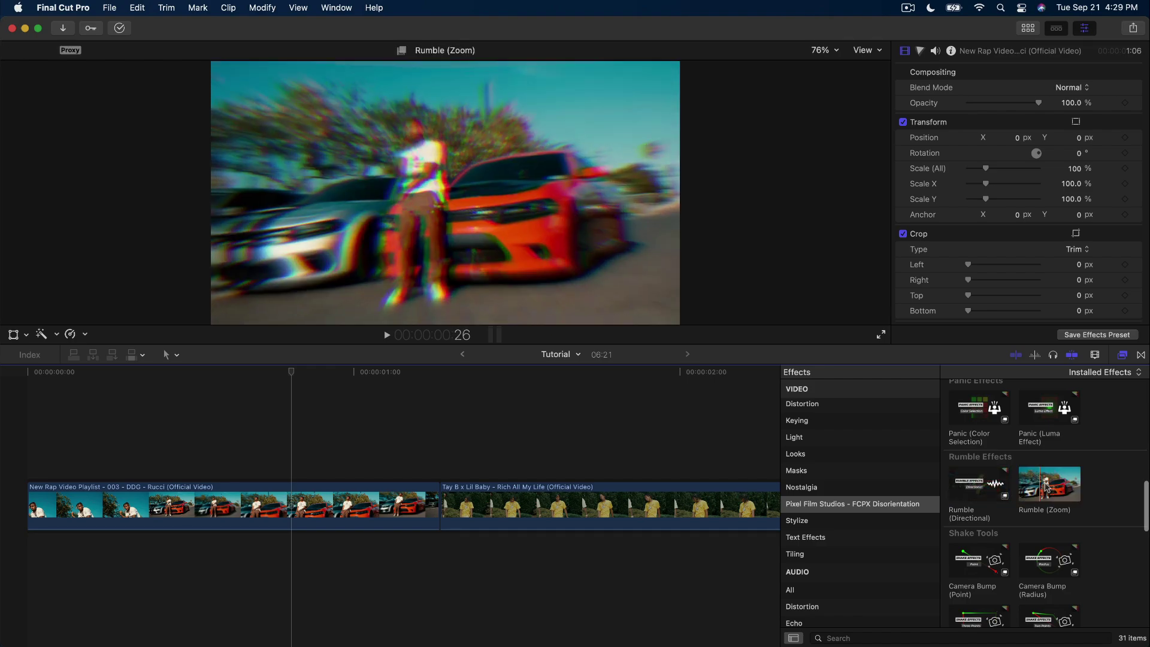
scroll(1049, 486, "down", 1)
scroll(1049, 487, "down", 2)
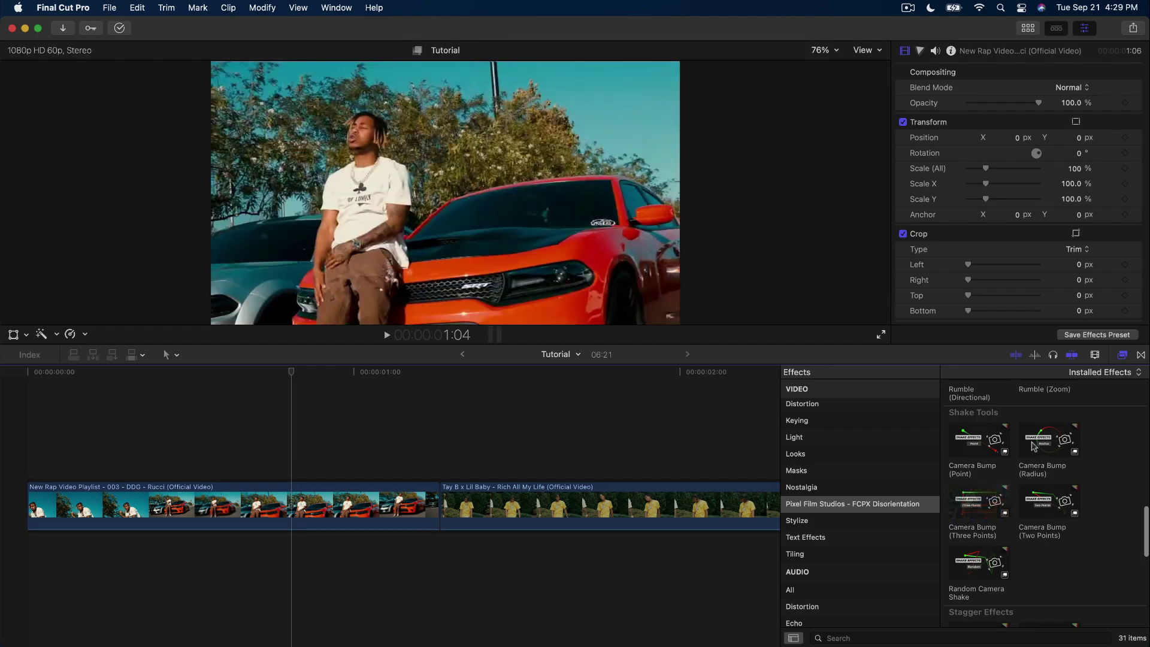
scroll(1023, 554, "down", 5)
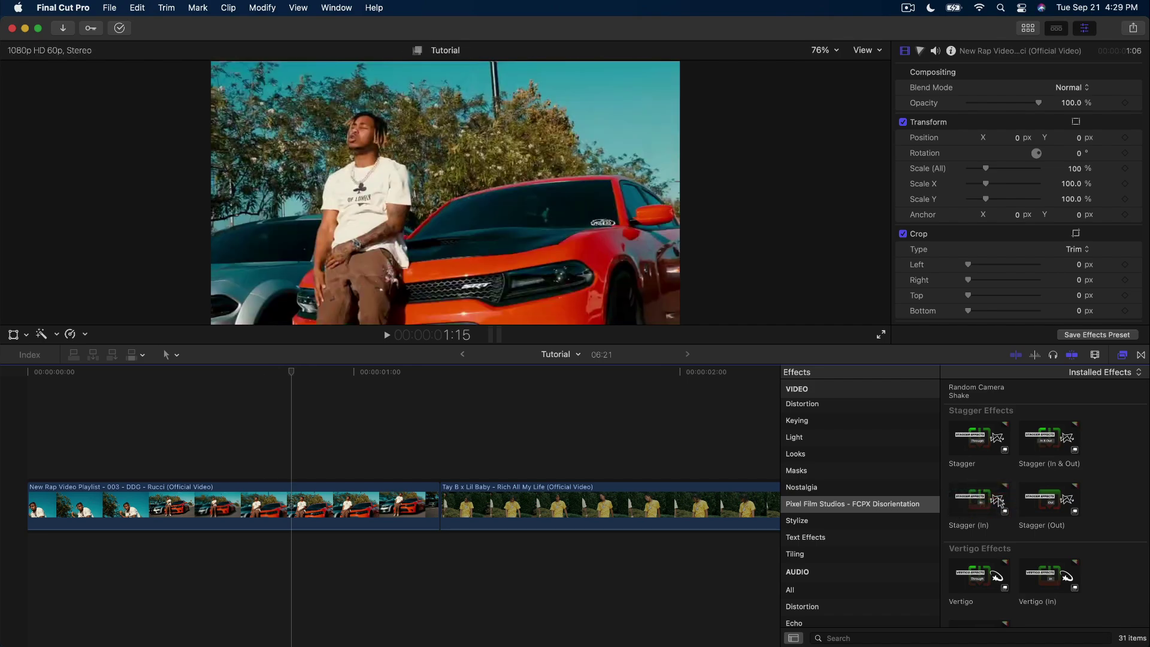
scroll(982, 488, "down", 4)
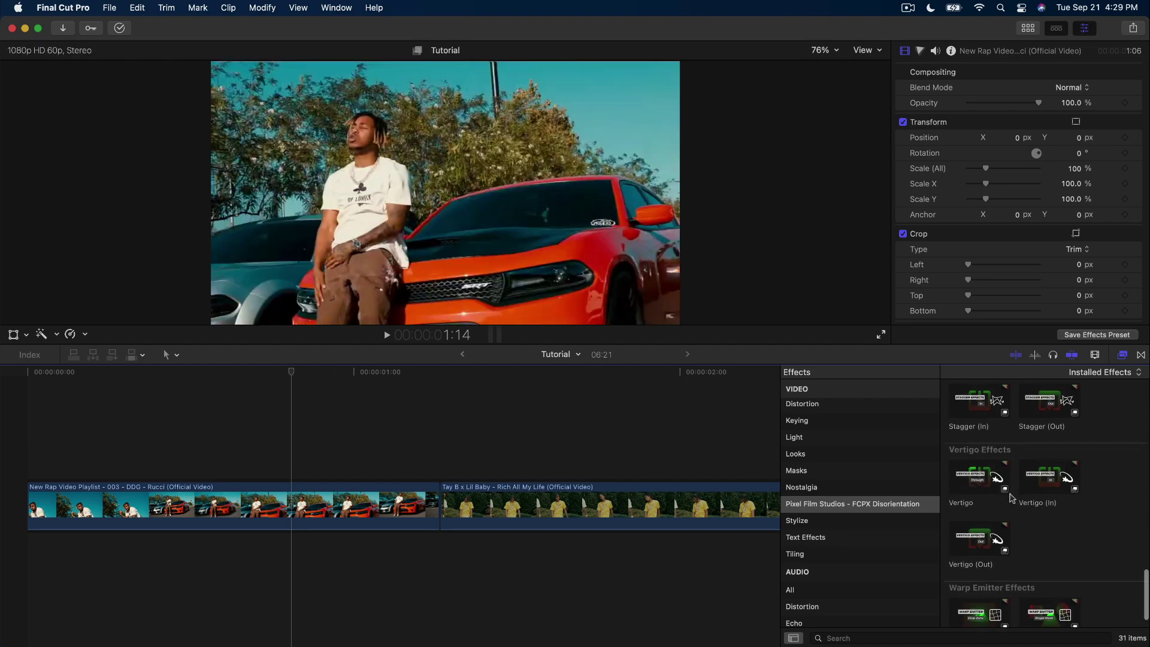
scroll(1013, 514, "down", 2)
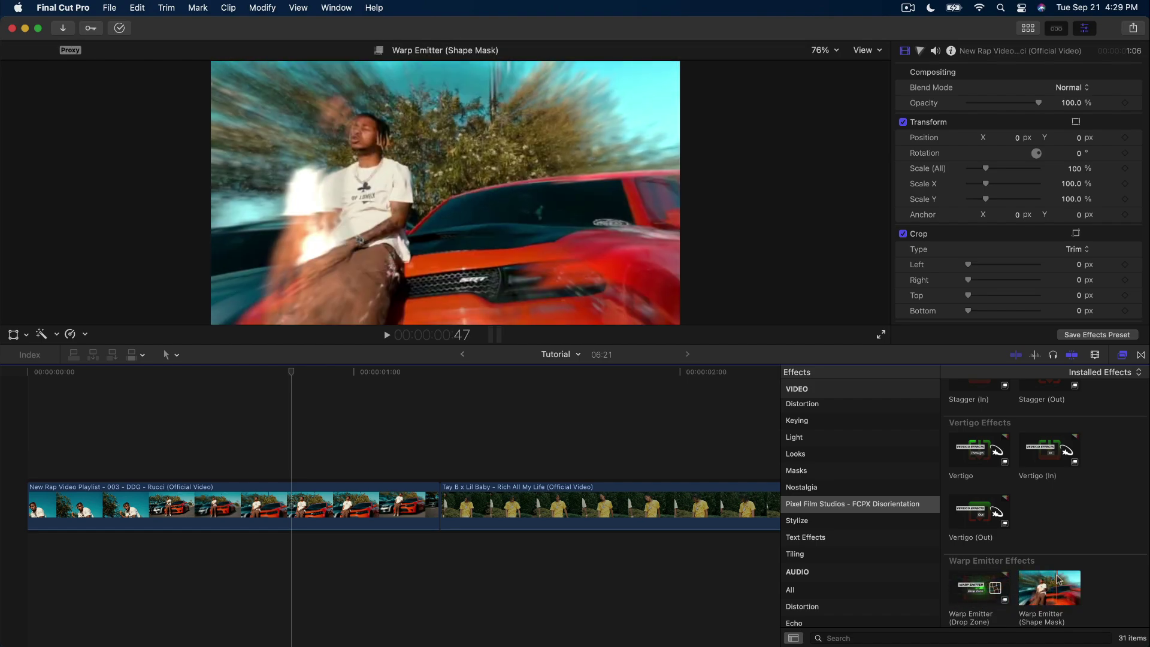
scroll(1048, 575, "up", 10)
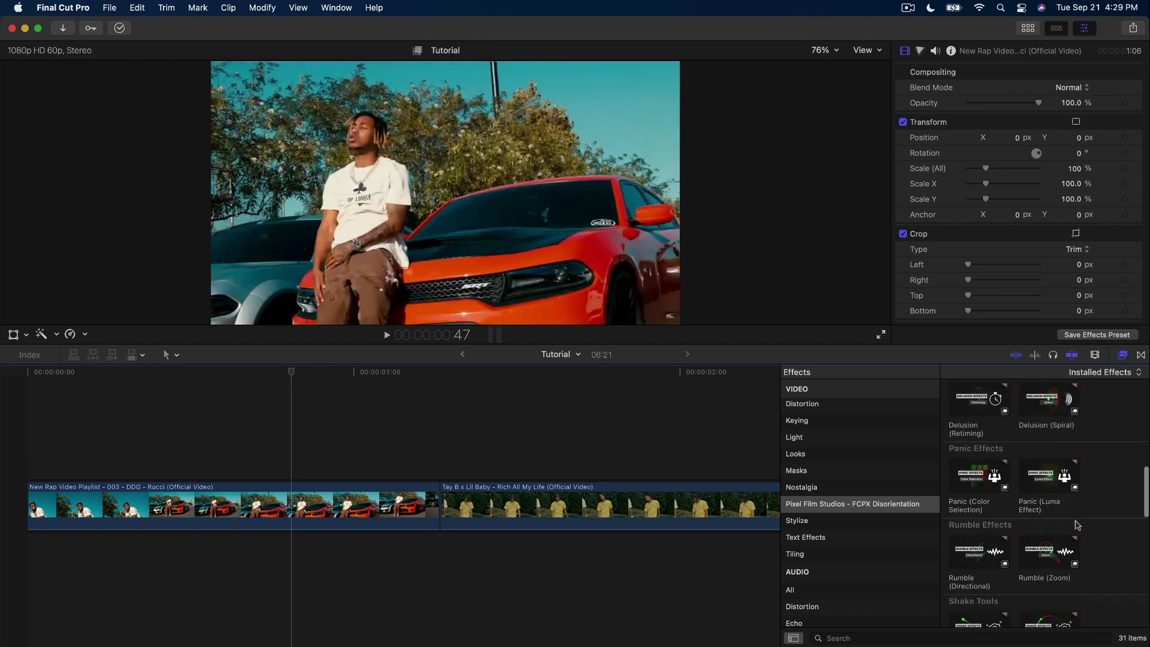
Show the installed titles and look through the Pixel Film Studios - FCPX Disorientation category
left_click(1028, 29)
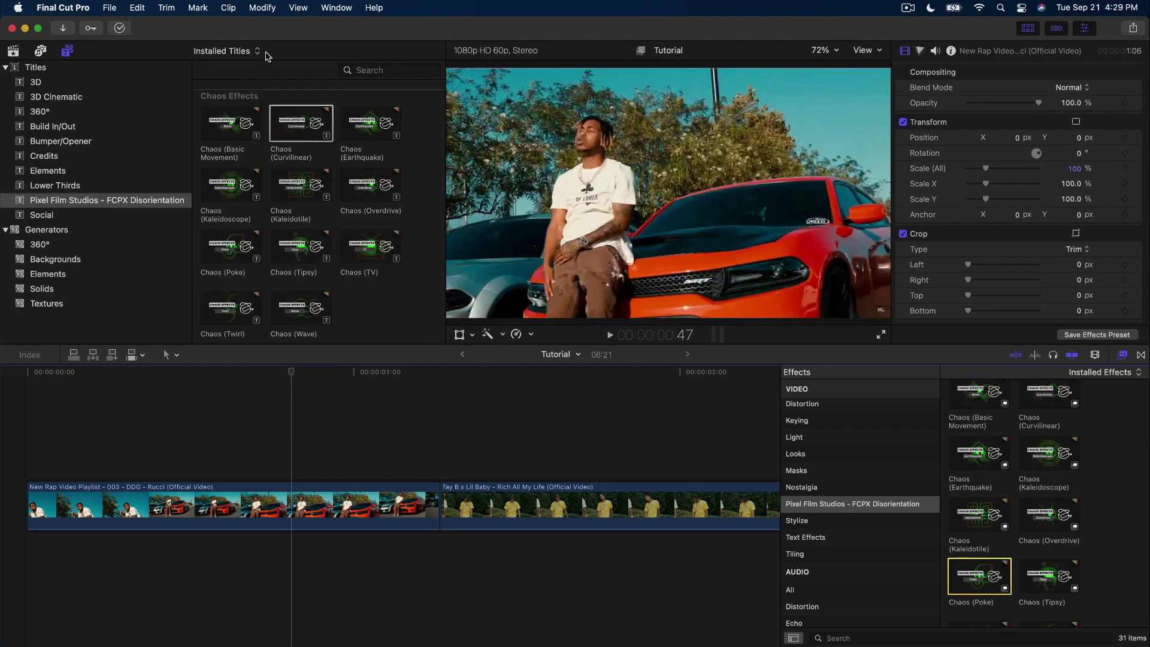
left_click(68, 52)
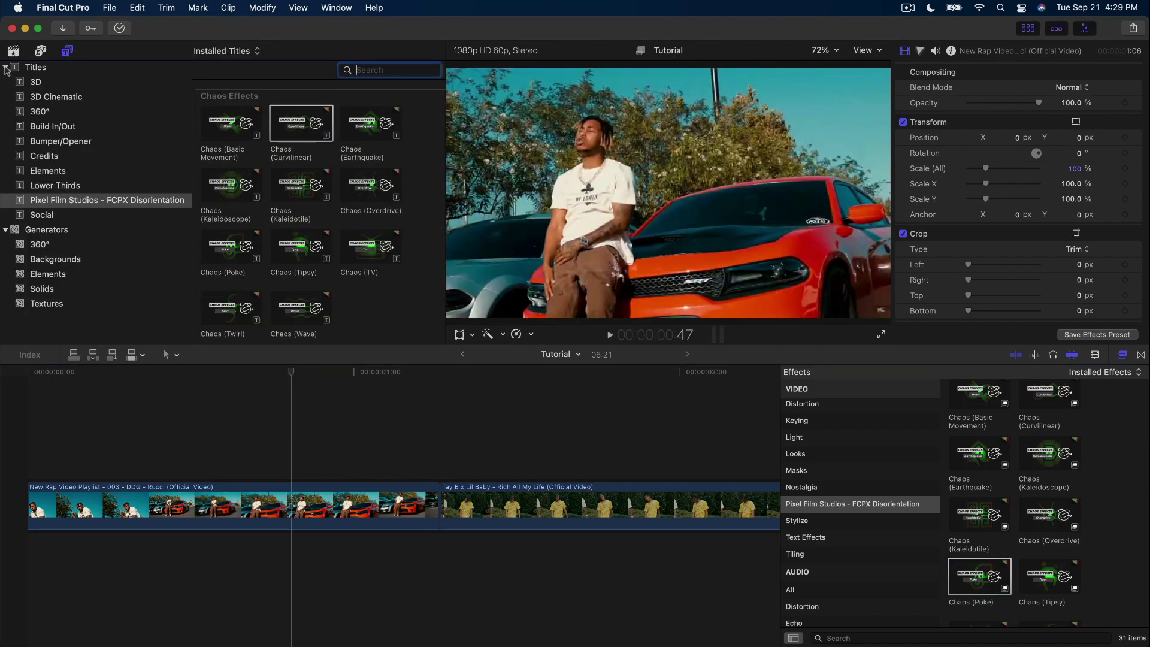
left_click(7, 68)
left_click(51, 200)
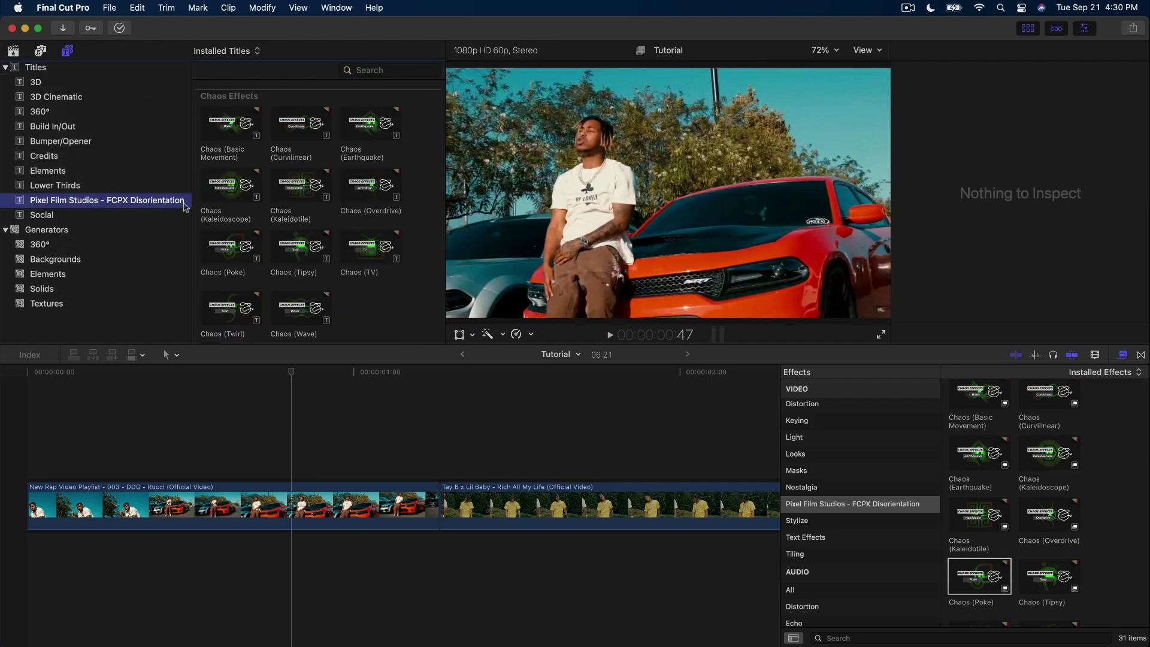
scroll(381, 290, "down", 20)
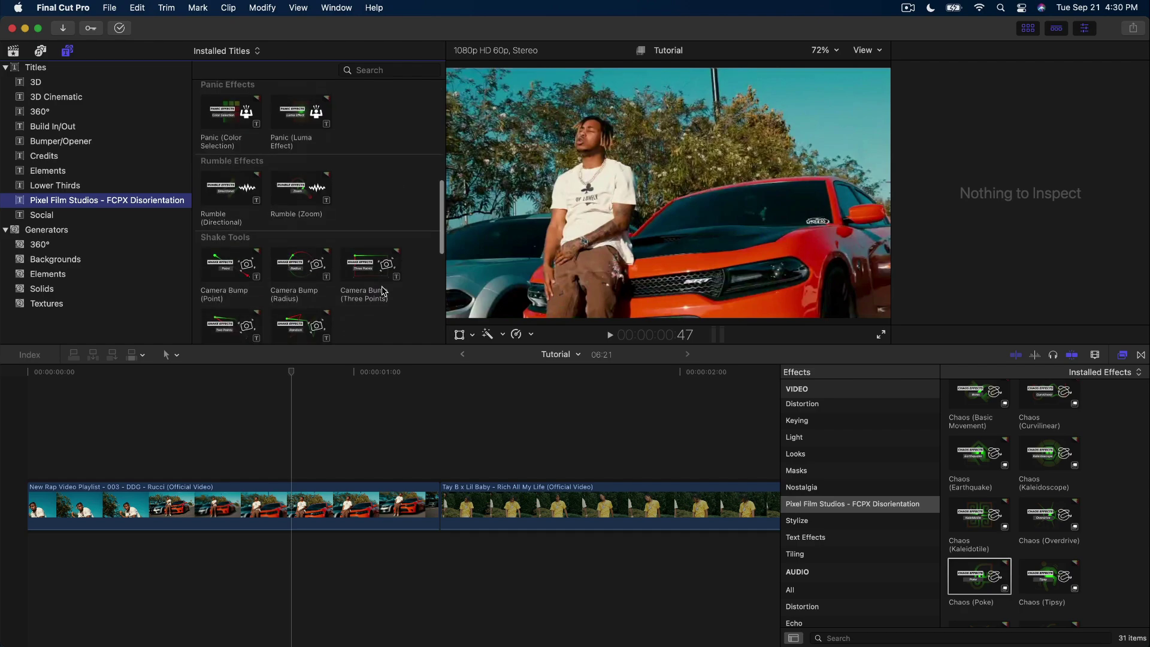
scroll(383, 291, "up", 20)
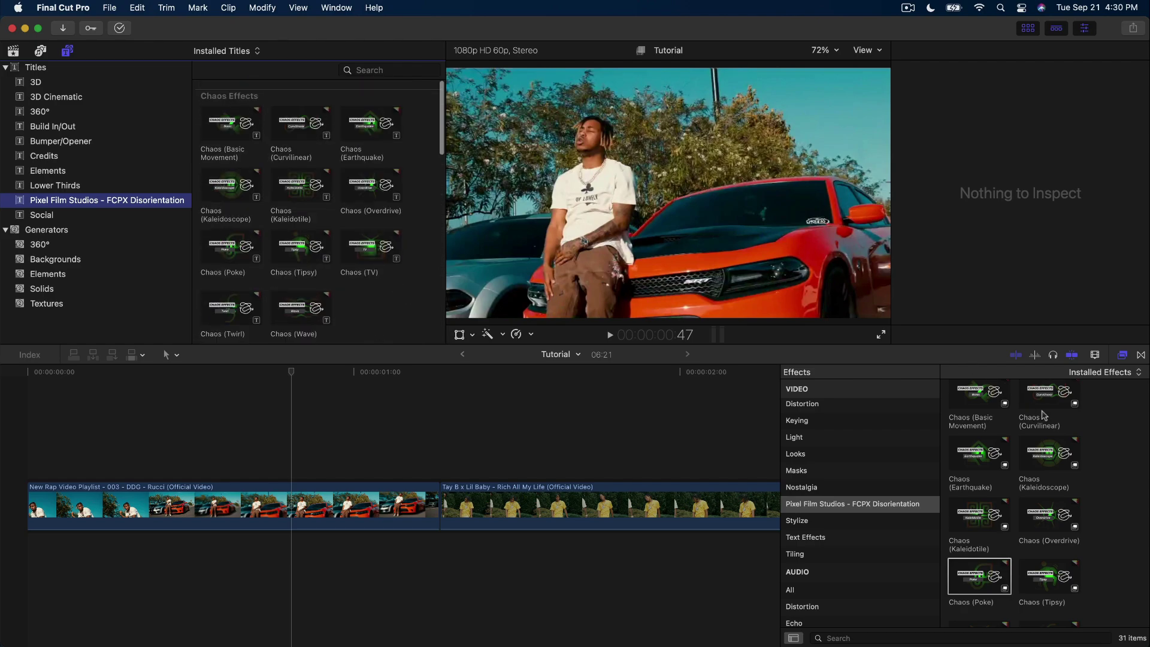
left_click(1122, 354)
left_click(1122, 355)
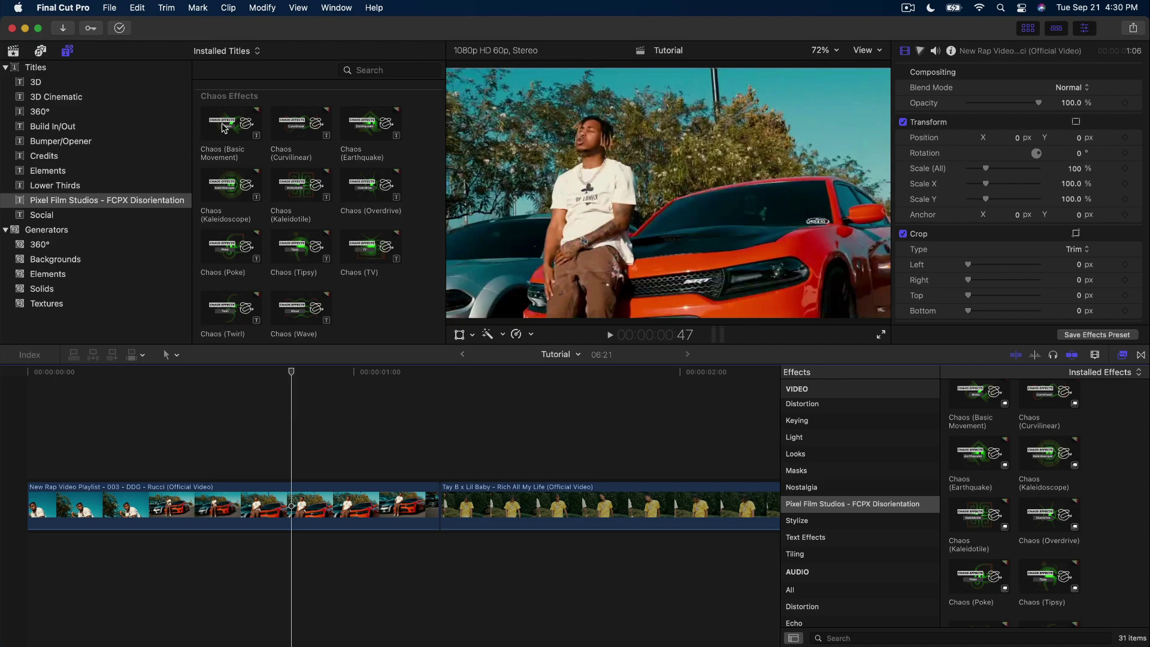
Try the Panic (Color Selection) title above the first timeline clip and delete it again
scroll(337, 328, "down", 5)
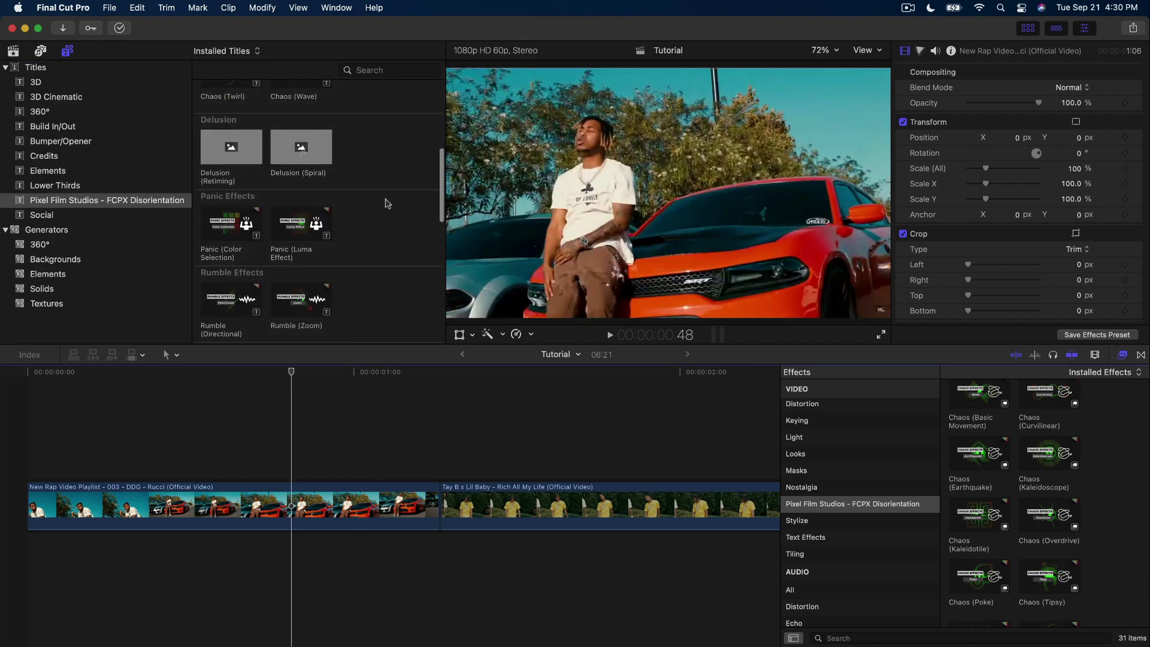
left_click_drag(230, 238, 57, 410)
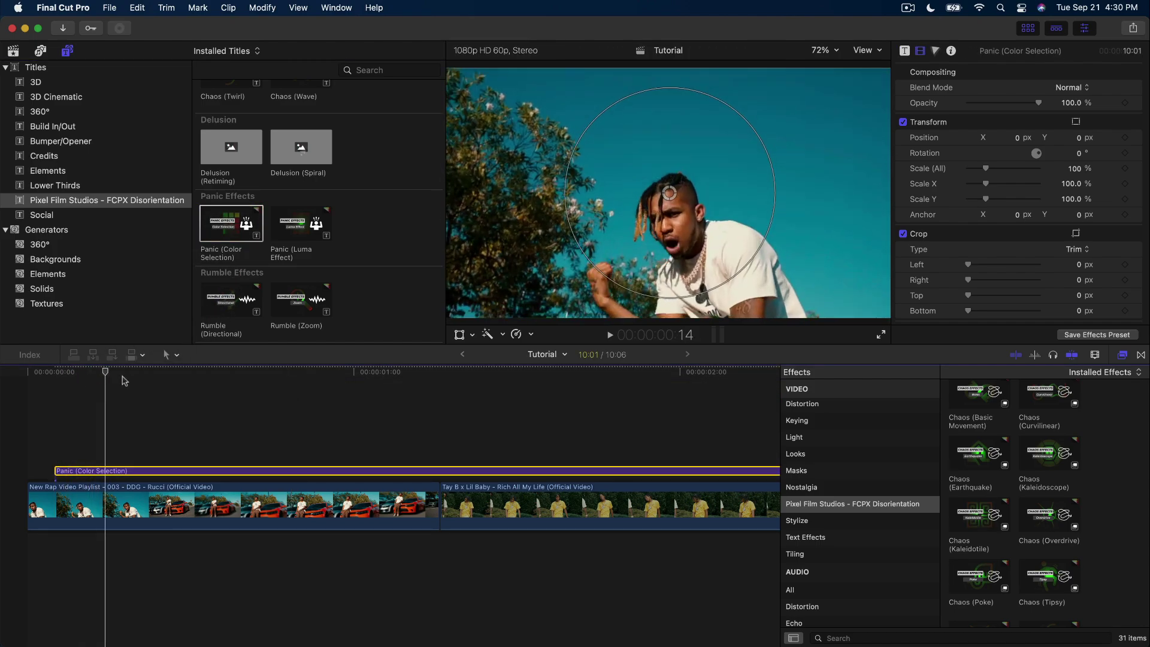
left_click(197, 404)
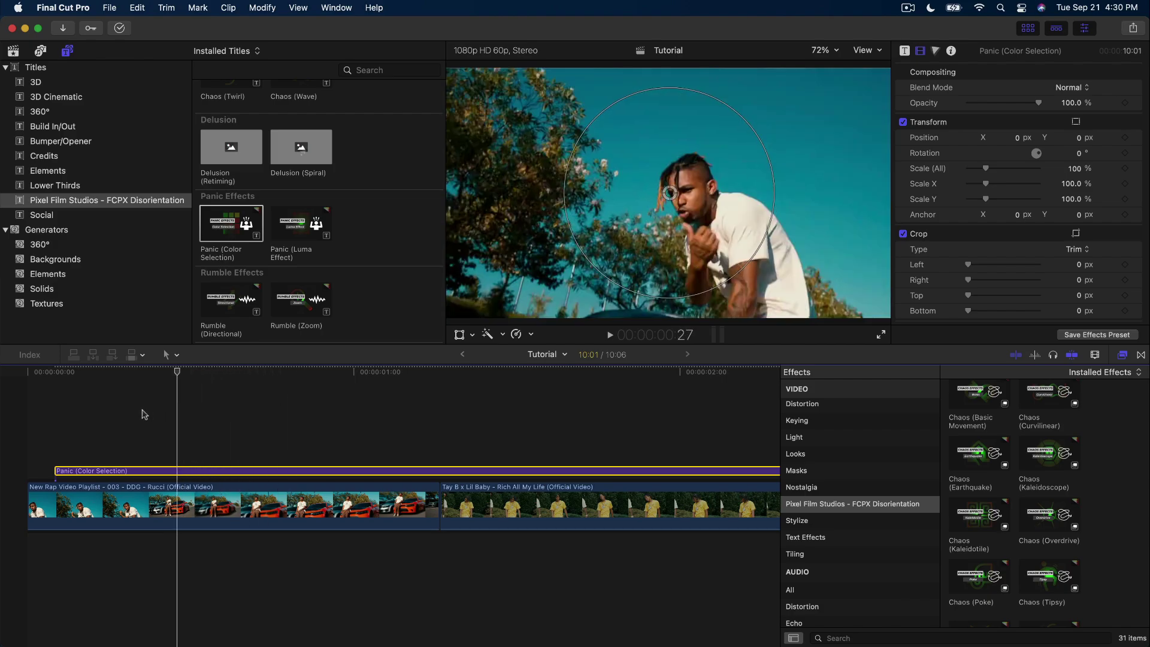
key("Delete")
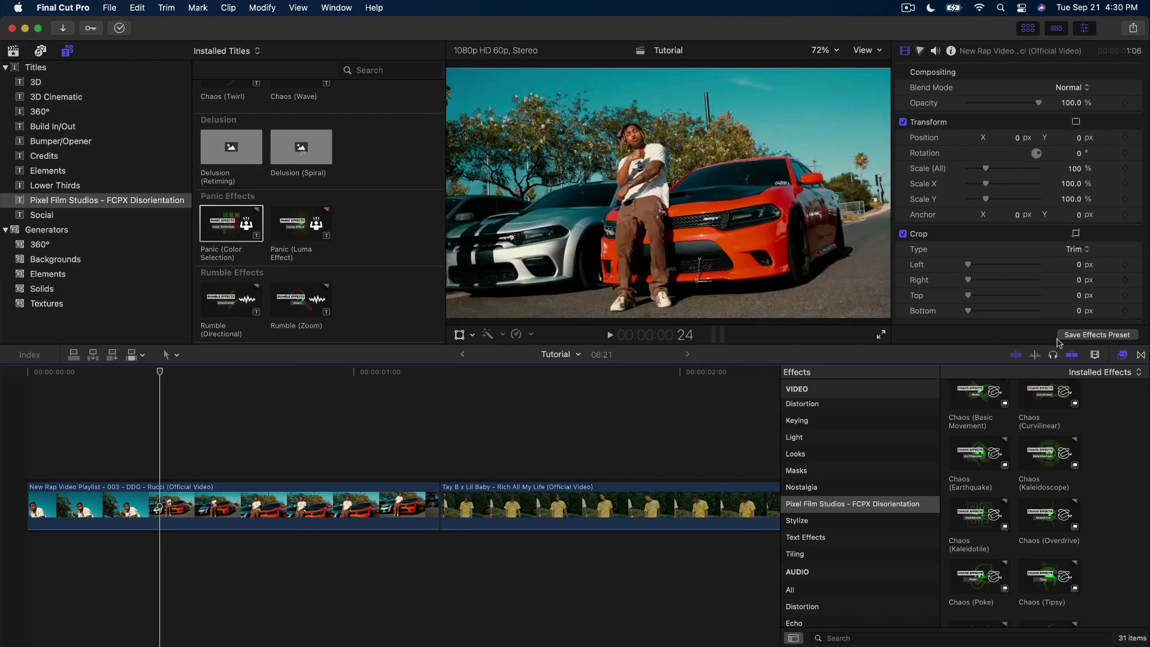
Hide the media browser and apply the Delusion (Retiming) effect to the first timeline clip, checking it near the clip's start
left_click(1029, 31)
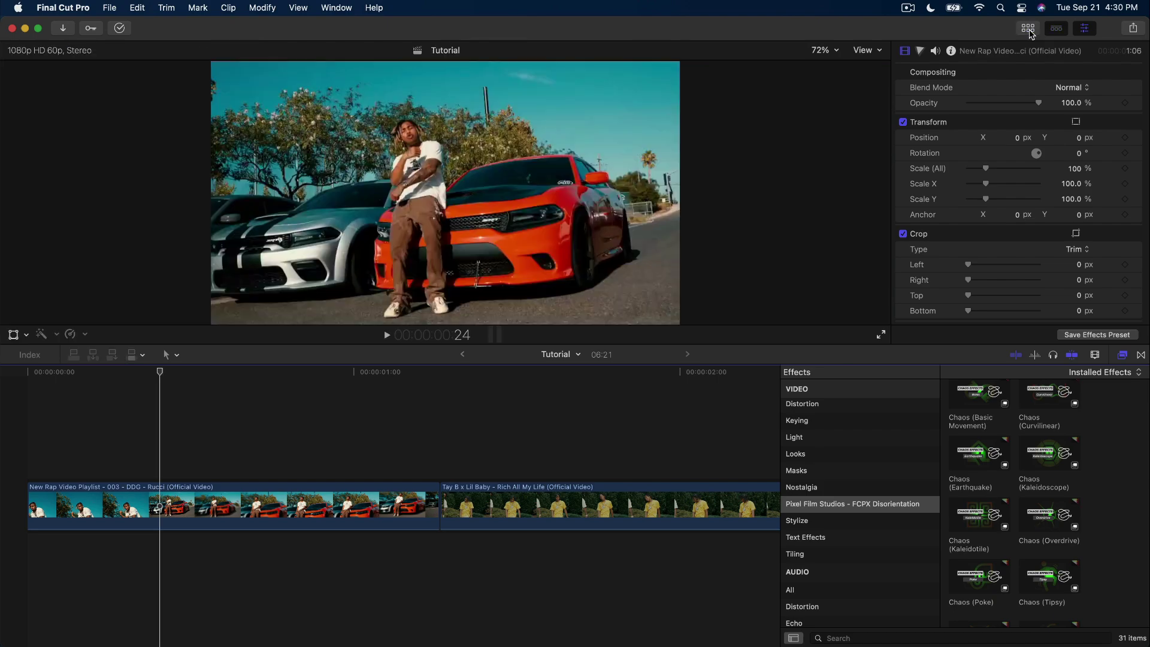
scroll(1017, 509, "down", 5)
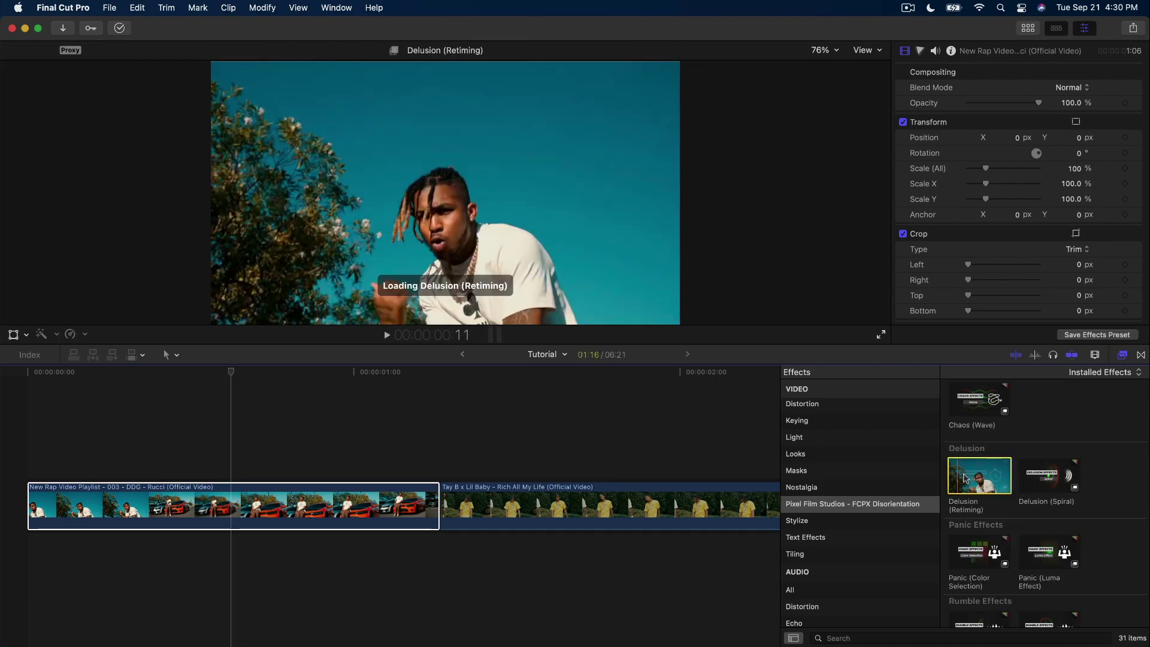
left_click_drag(979, 475, 321, 508)
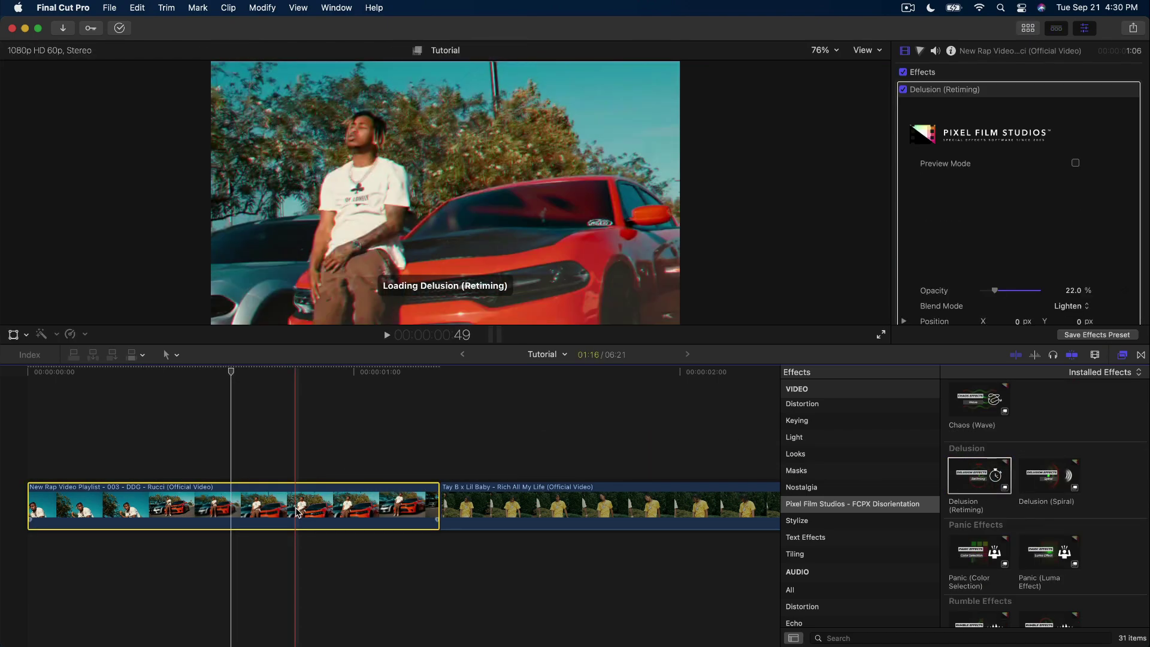
left_click(167, 372)
mouse_move(160, 374)
left_mouse_down()
mouse_move(84, 371)
mouse_move(178, 369)
left_mouse_up()
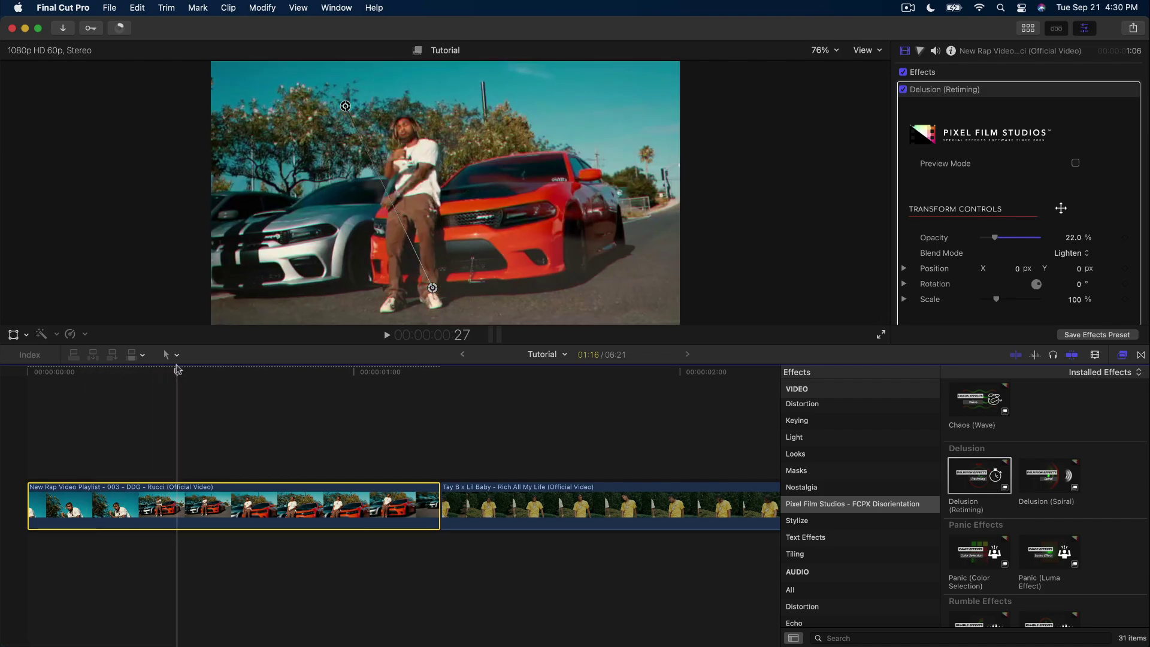
Disable the Delusion (Retiming) effect on the first clip and review the clip without it, leaving the playhead at frame 34
left_click(903, 90)
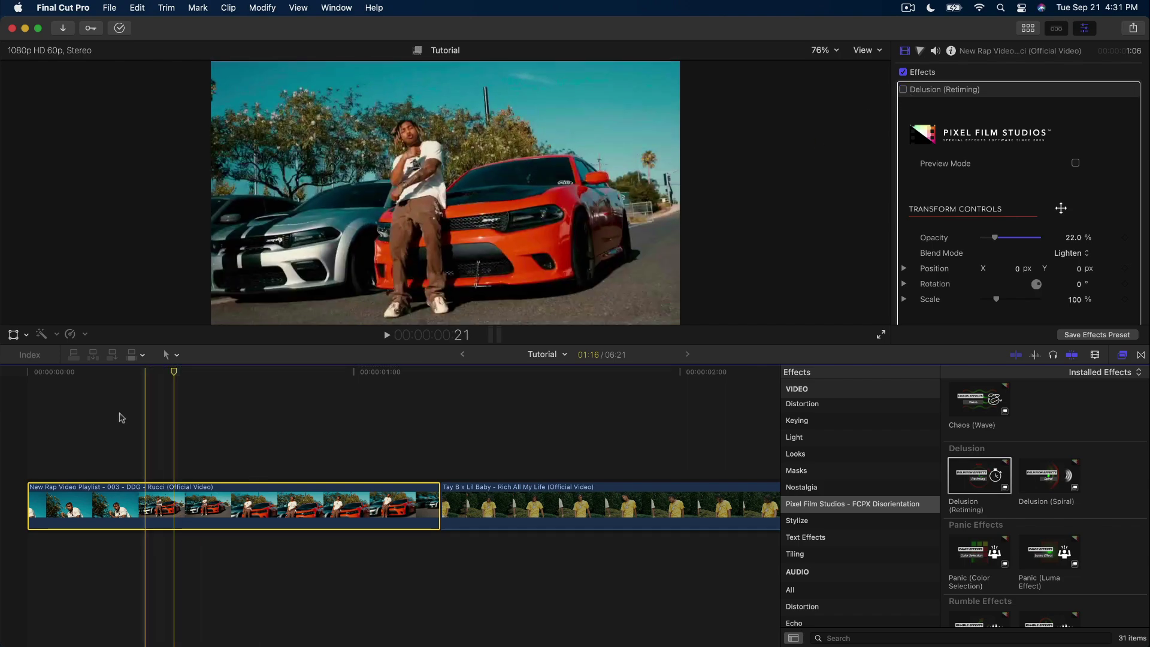
key("space")
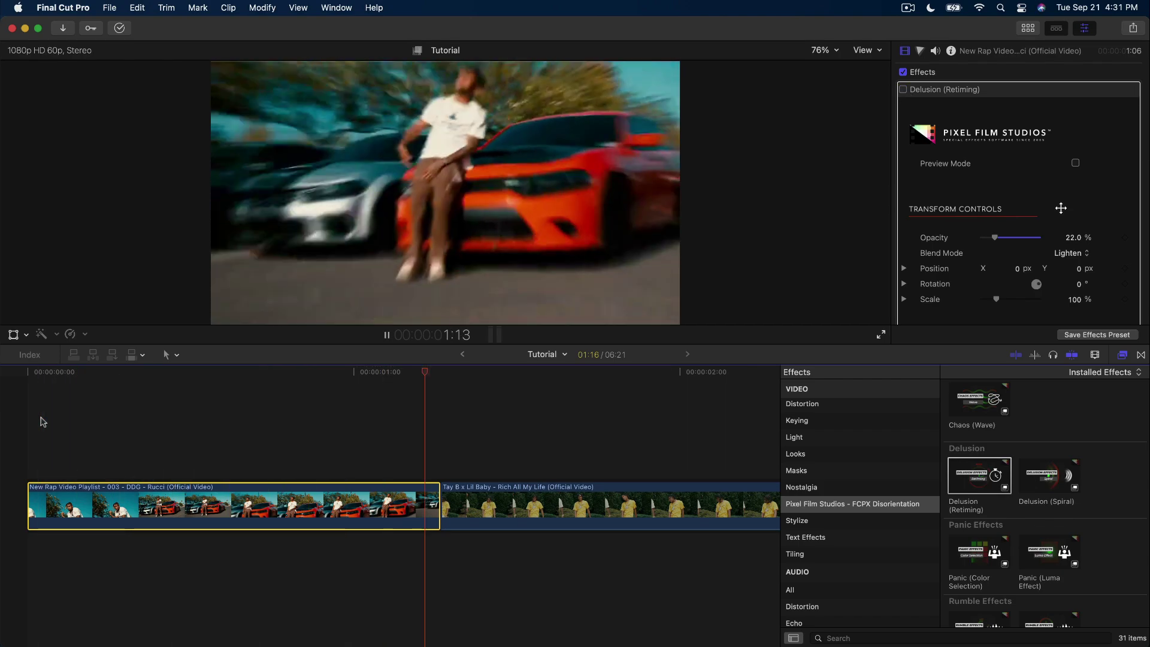
left_click(211, 372)
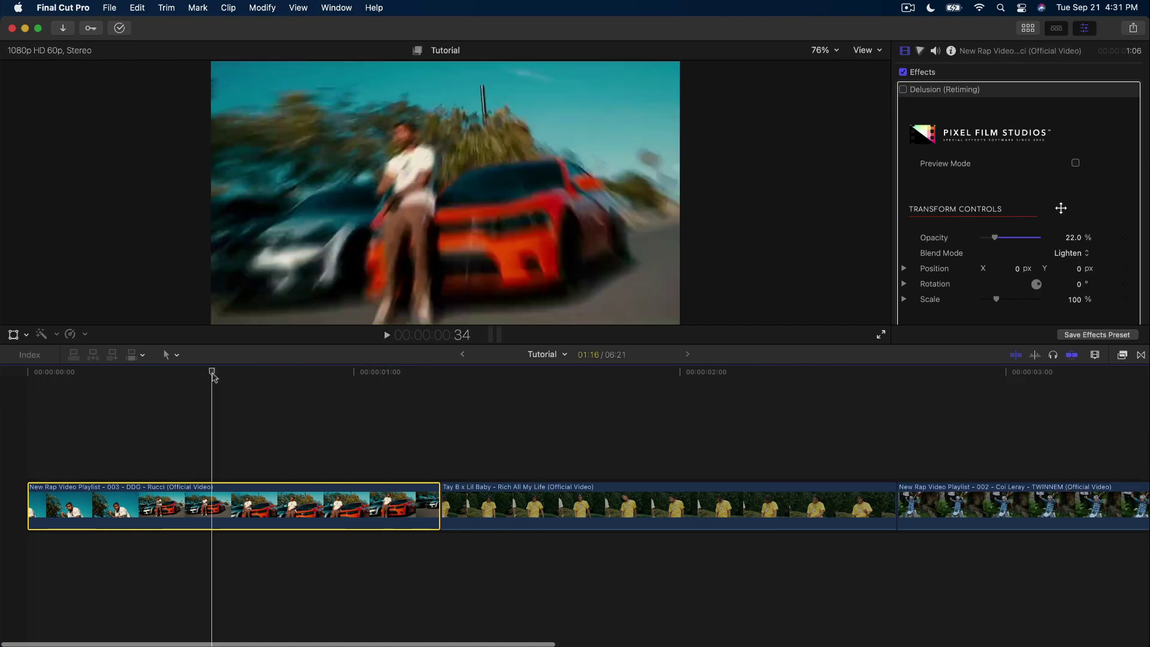
Re-enable the Delusion (Retiming) effect on the first timeline clip and compare the picture with and without it at frame 14
left_click(902, 94)
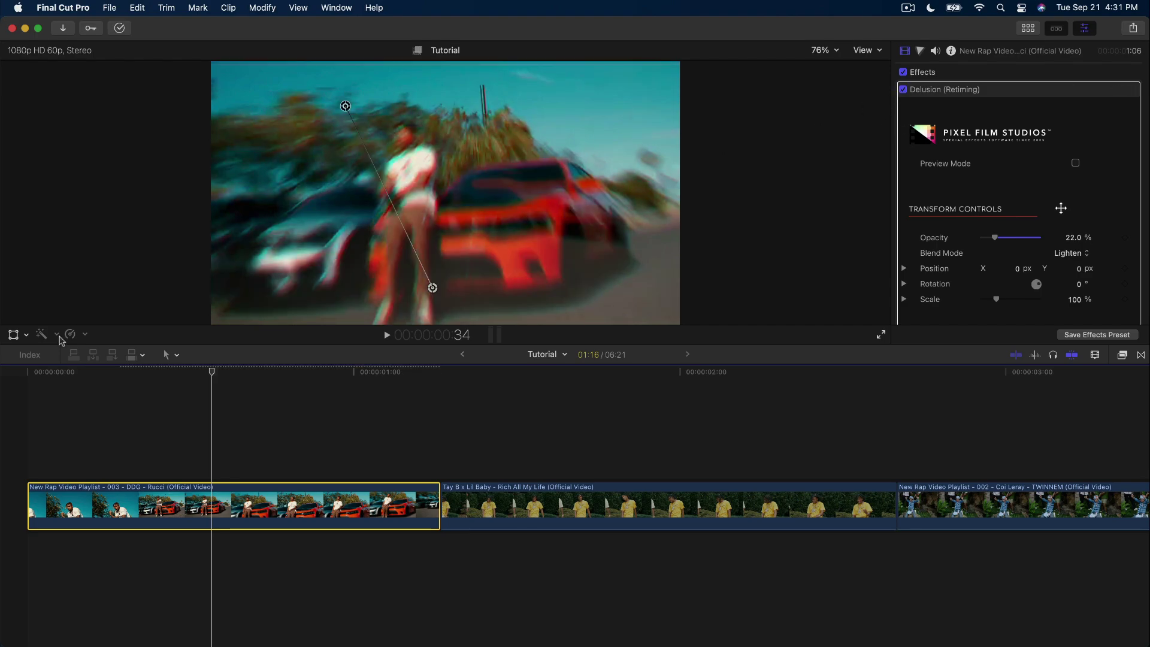
left_click_drag(190, 370, 109, 396)
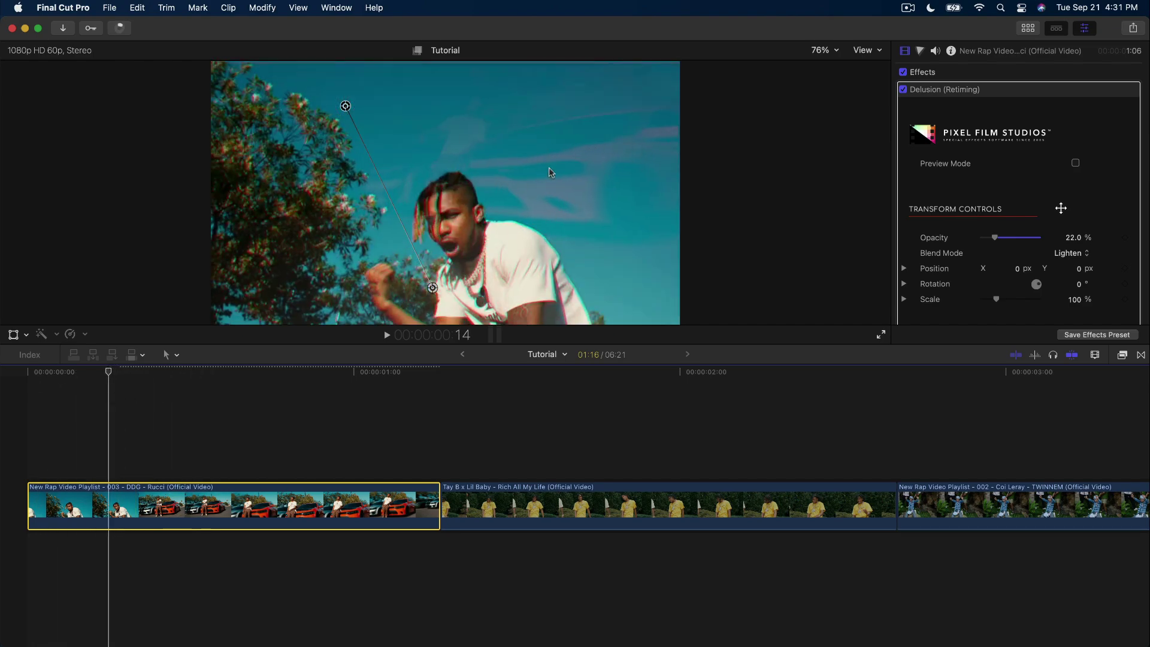
left_click(903, 89)
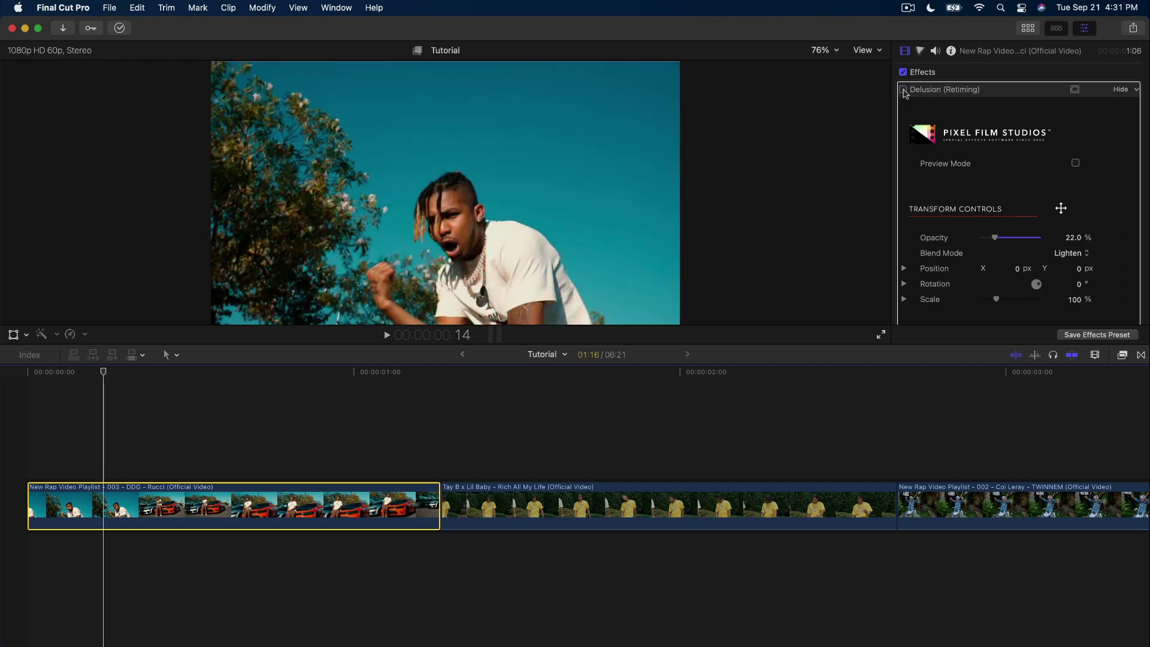
left_click(903, 89)
left_click(903, 89)
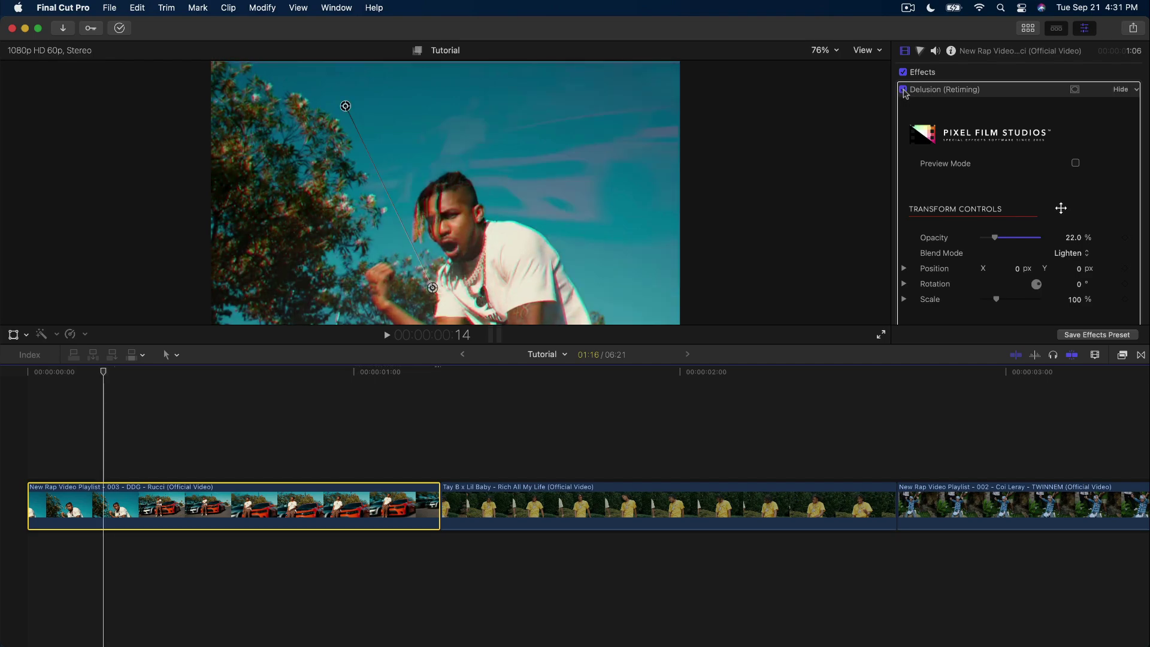
Move the effect mask's Point 2 to about X -0.51, Y -0.06 px and scrub through the first clip to check it
left_click_drag(103, 385, 149, 374)
left_click_drag(345, 106, 310, 214)
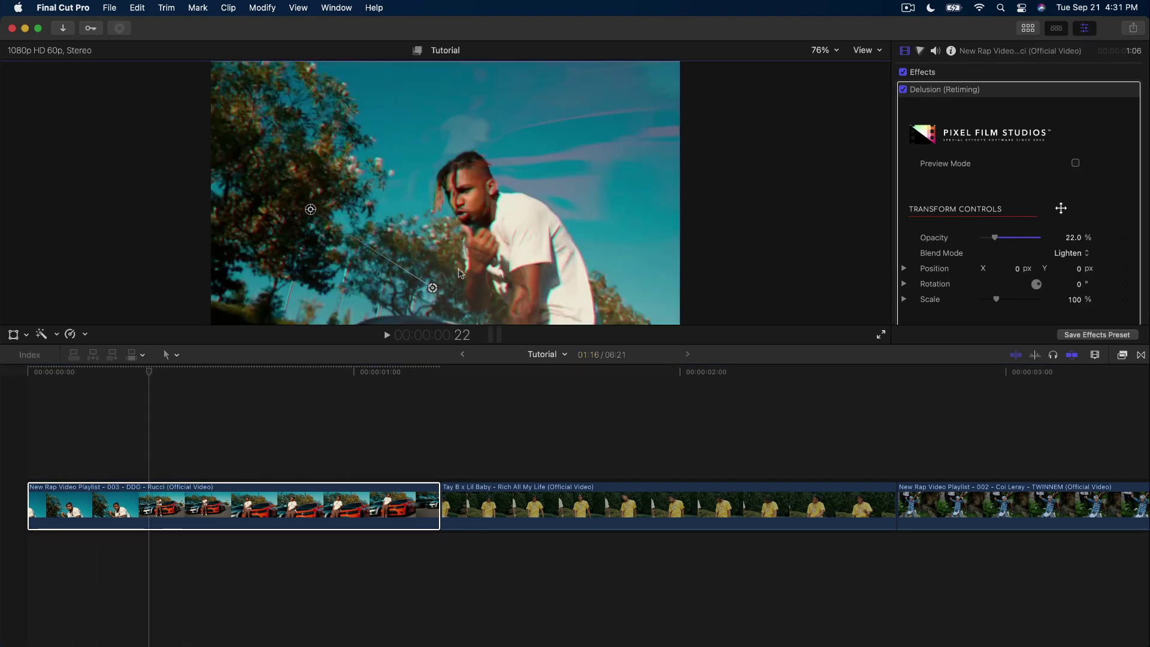
left_click(44, 373)
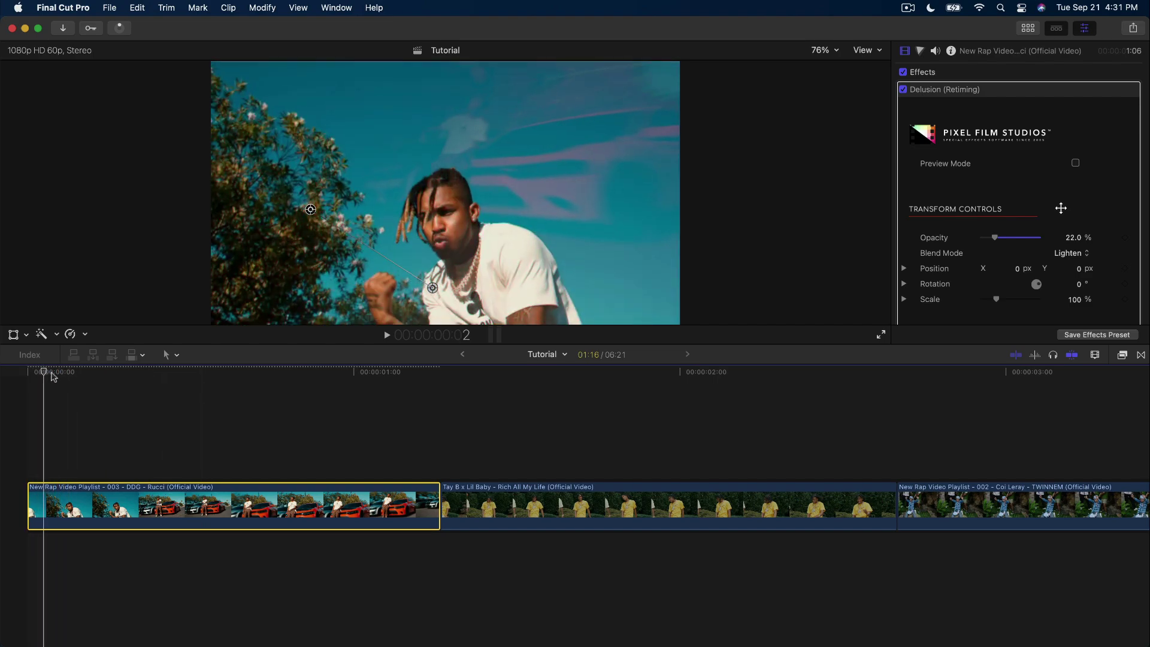
left_click_drag(53, 376, 310, 376)
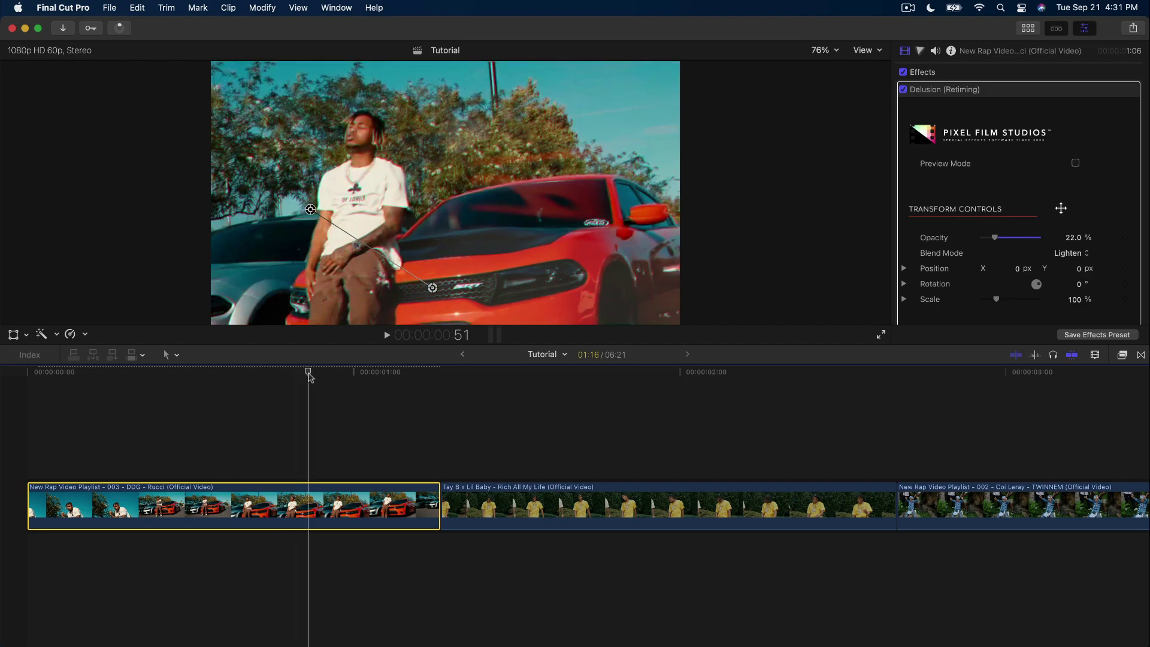
In the effect's Preview Mode, move mask Point 2 to about X -0.2, Y 0.21 px and set the opacity to 48.2%
scroll(949, 97, "down", 3)
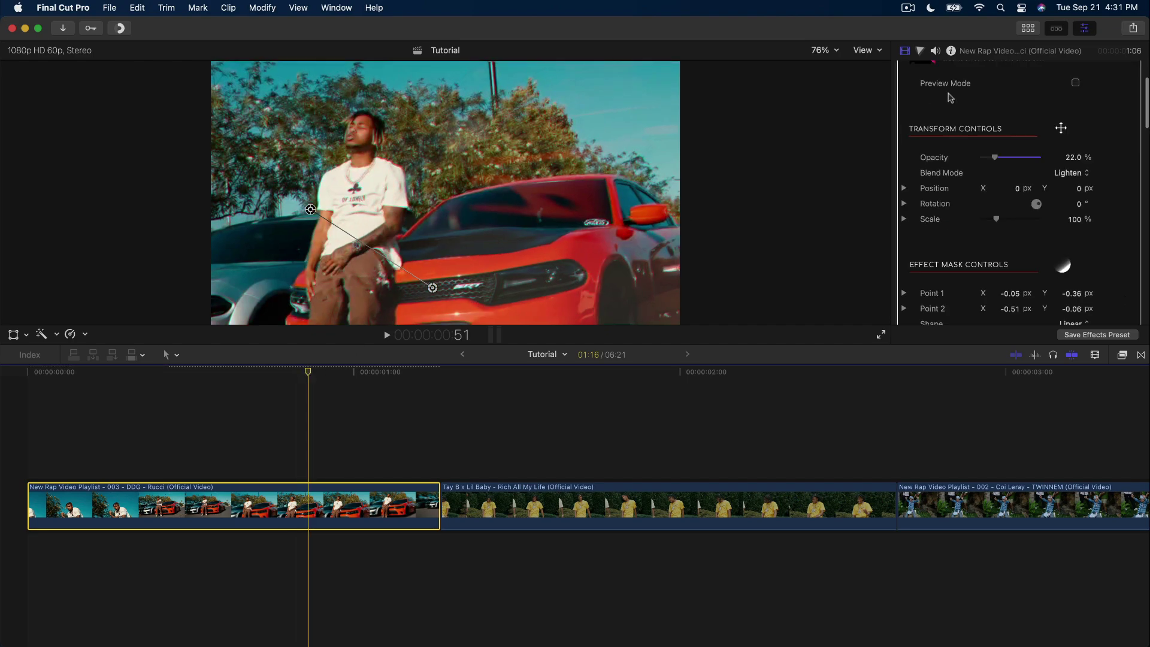
left_click(1076, 84)
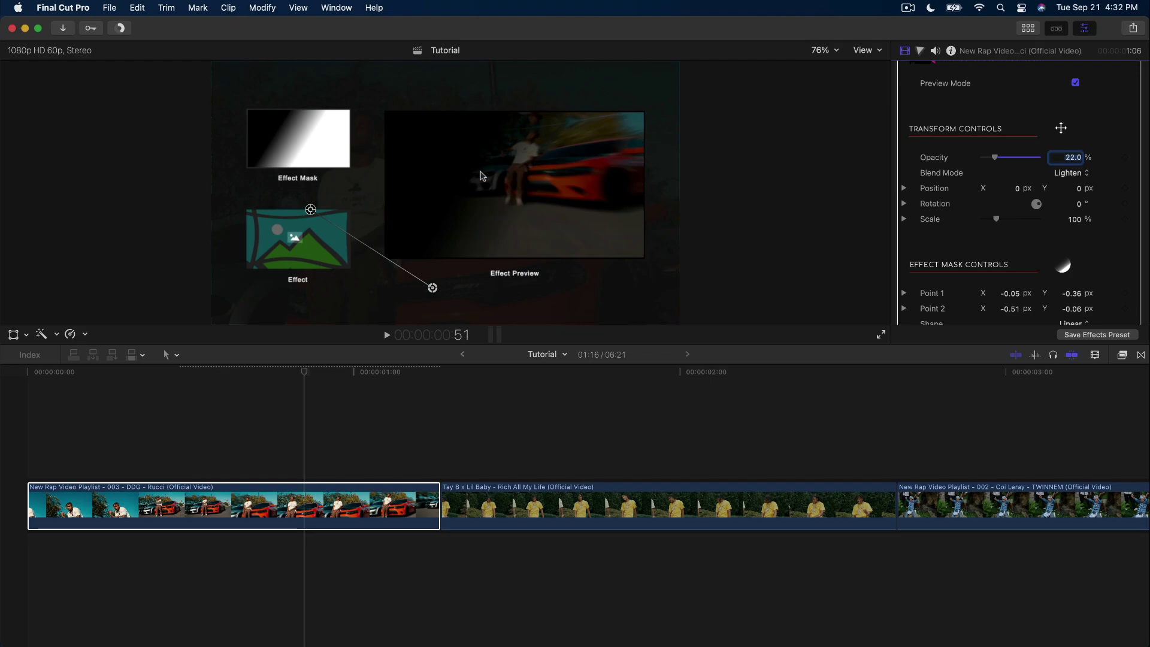
left_click(127, 372)
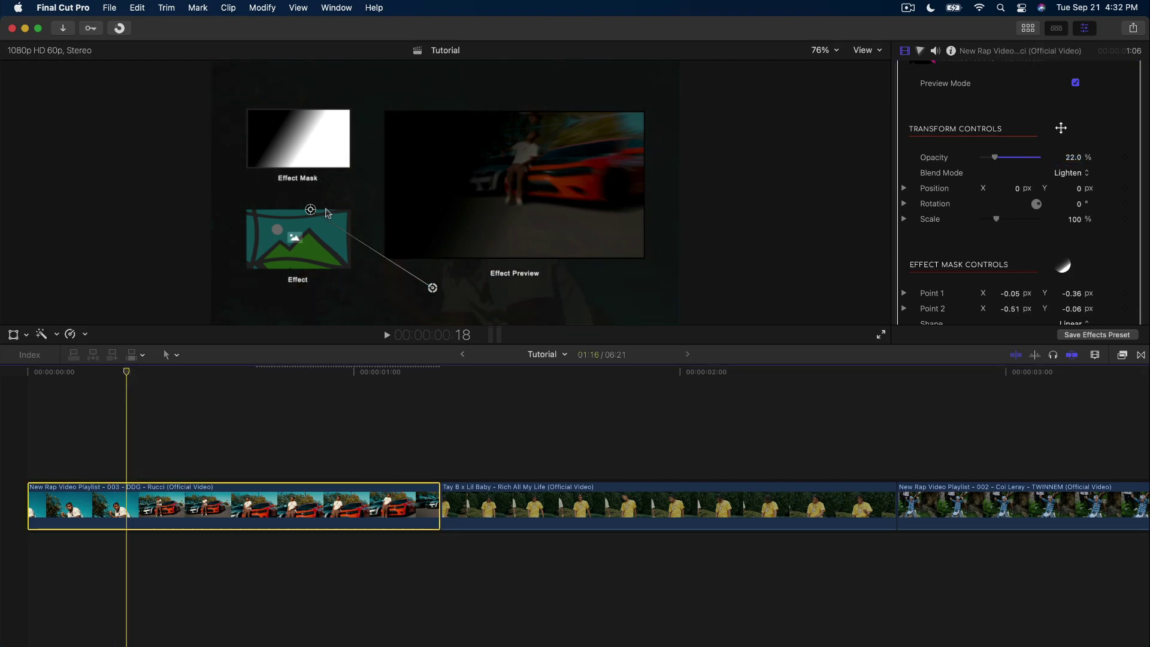
left_click_drag(310, 210, 384, 135)
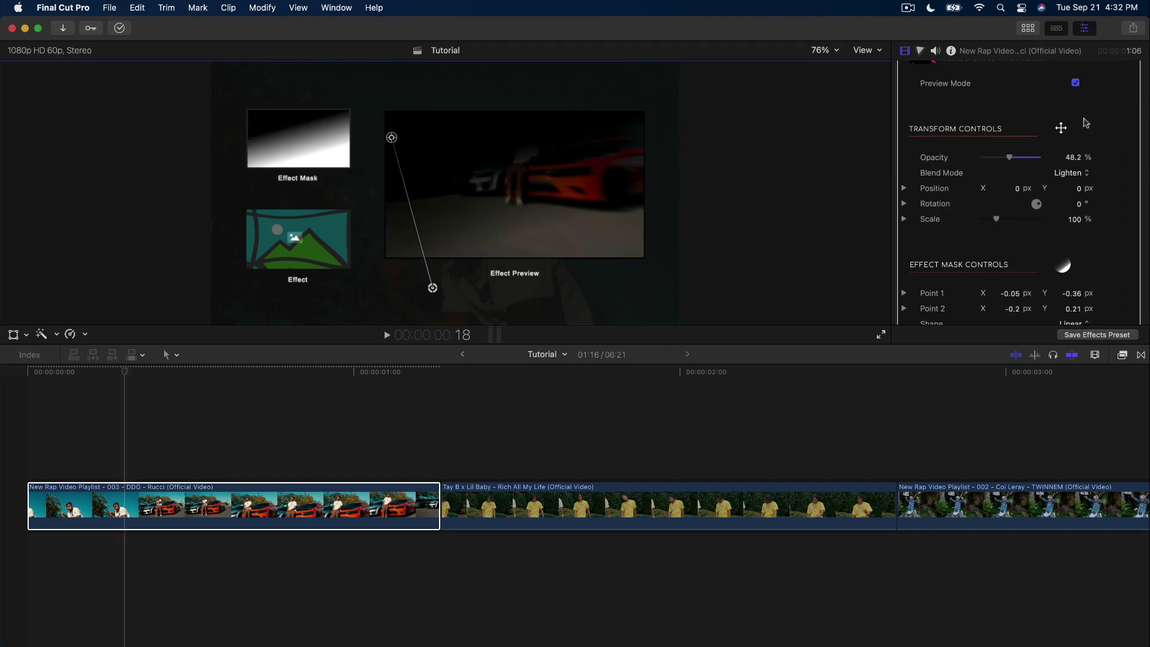
Set the Delusion (Retiming) effect's frame offset to 38
scroll(1081, 120, "down", 3)
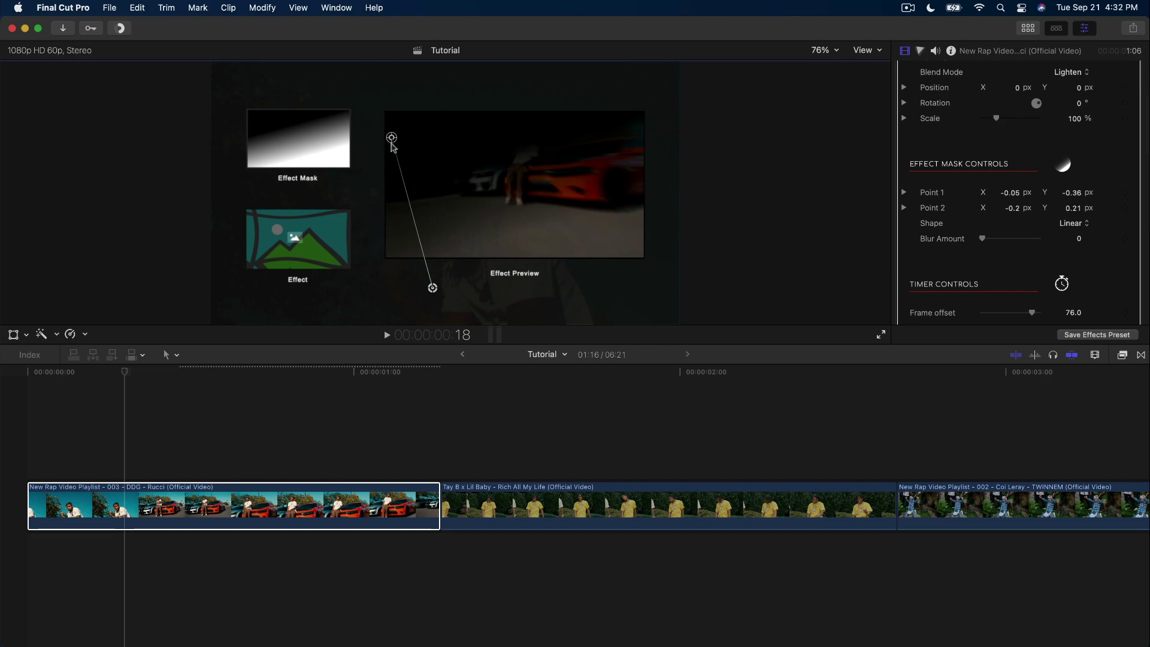
scroll(1025, 186, "down", 2)
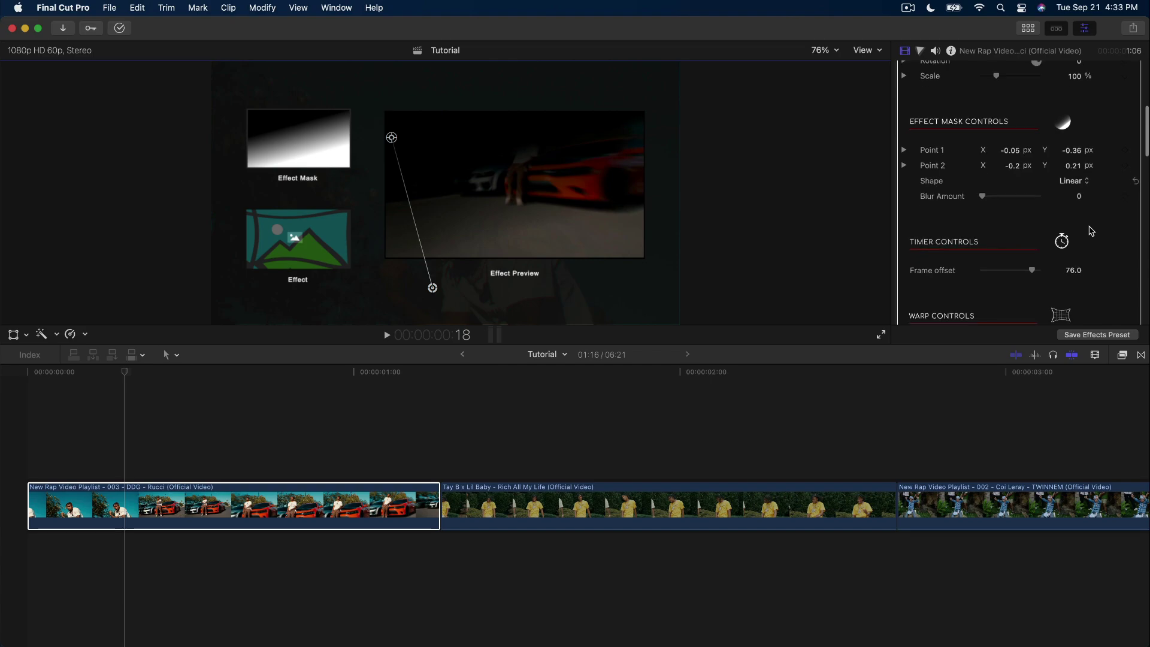
scroll(1044, 246, "down", 2)
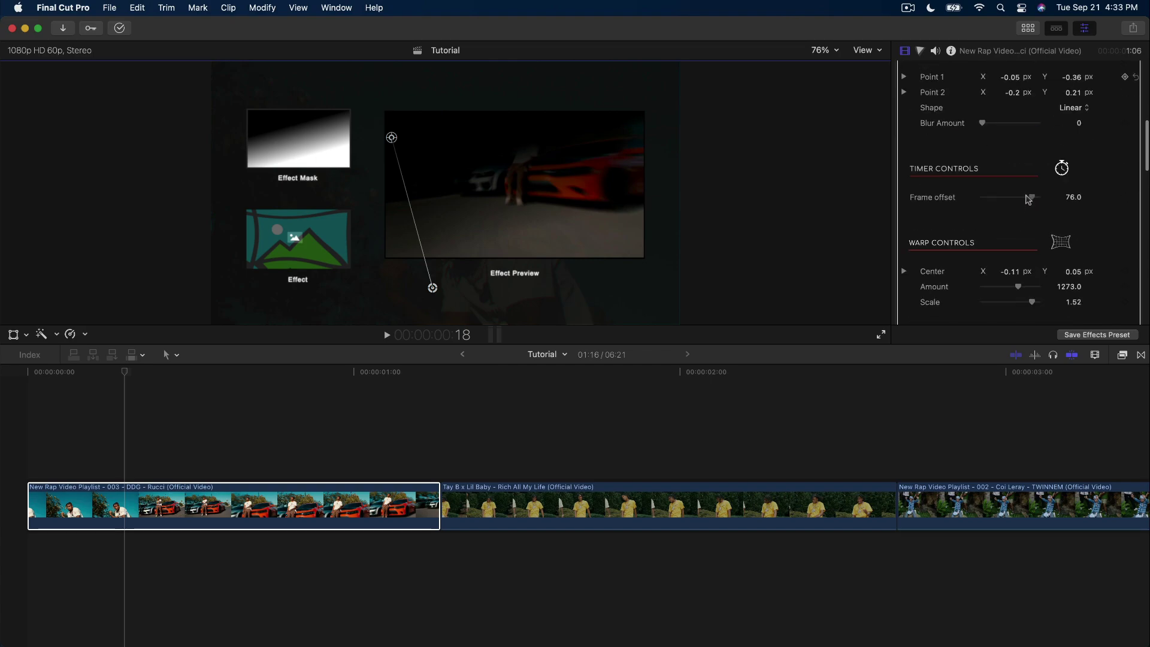
left_click_drag(1007, 198, 1020, 202)
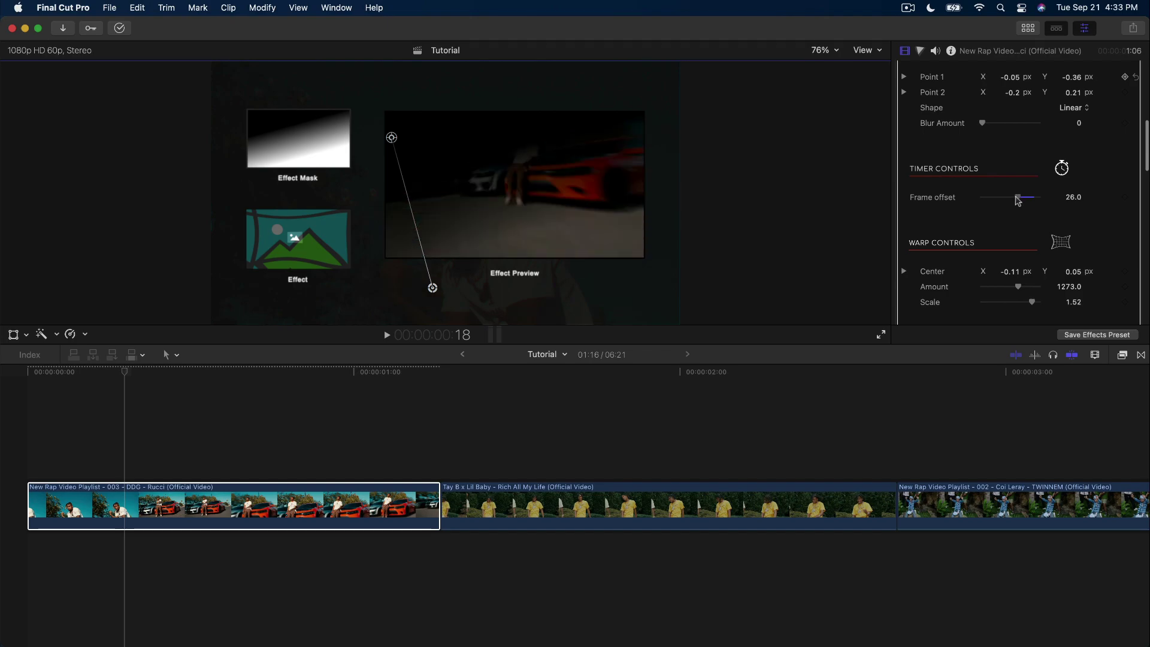
Set the effect's warp amount to 1217 and its warp scale to 1.51
scroll(1108, 208, "down", 2)
scroll(1108, 208, "down", 2)
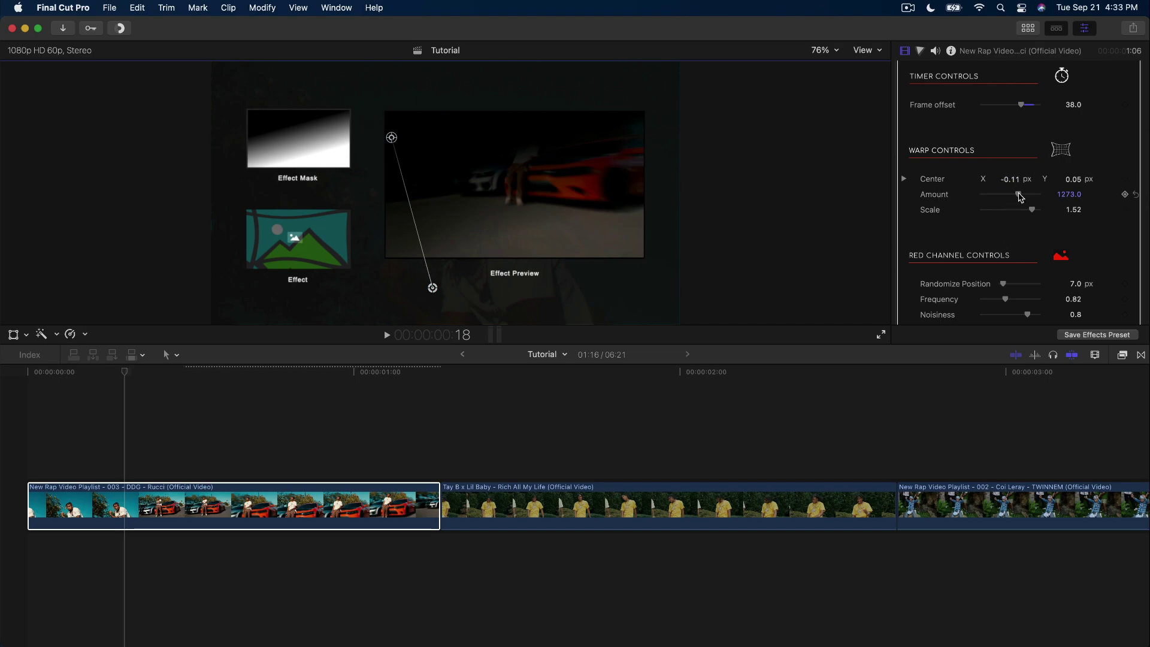
mouse_move(1016, 196)
left_mouse_down()
mouse_move(996, 199)
mouse_move(1021, 198)
left_mouse_up()
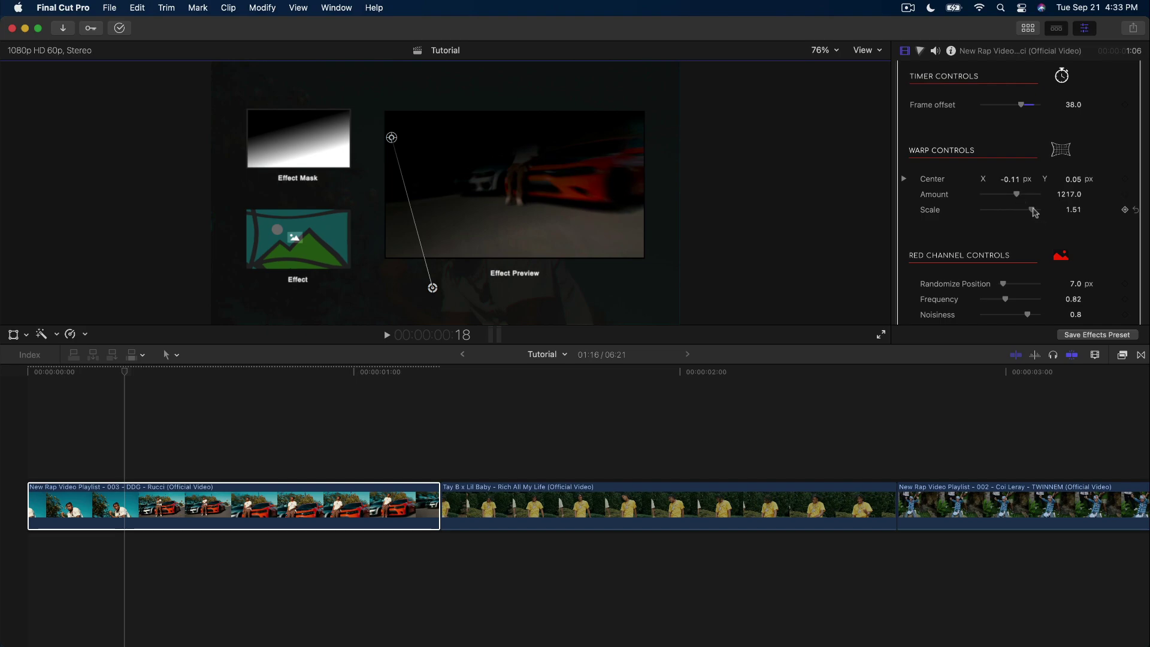
Turn off Preview Mode and review the Delusion (Retiming) effect by playing and scrubbing the first clip from its start
scroll(1071, 125, "up", 10)
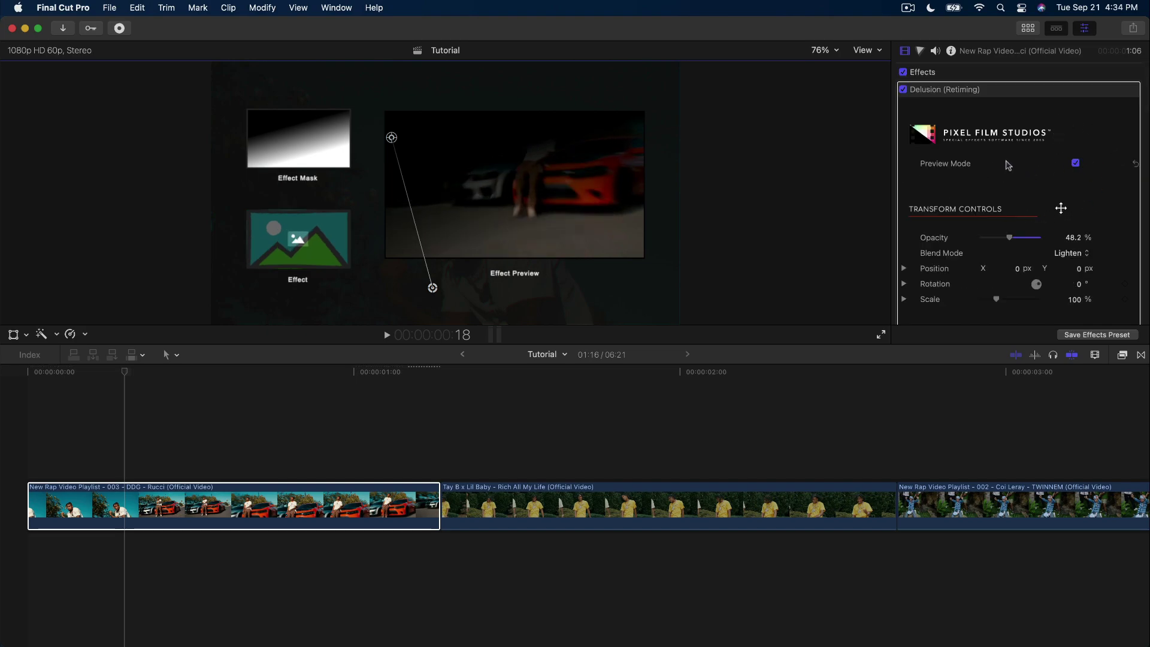
left_click(1076, 163)
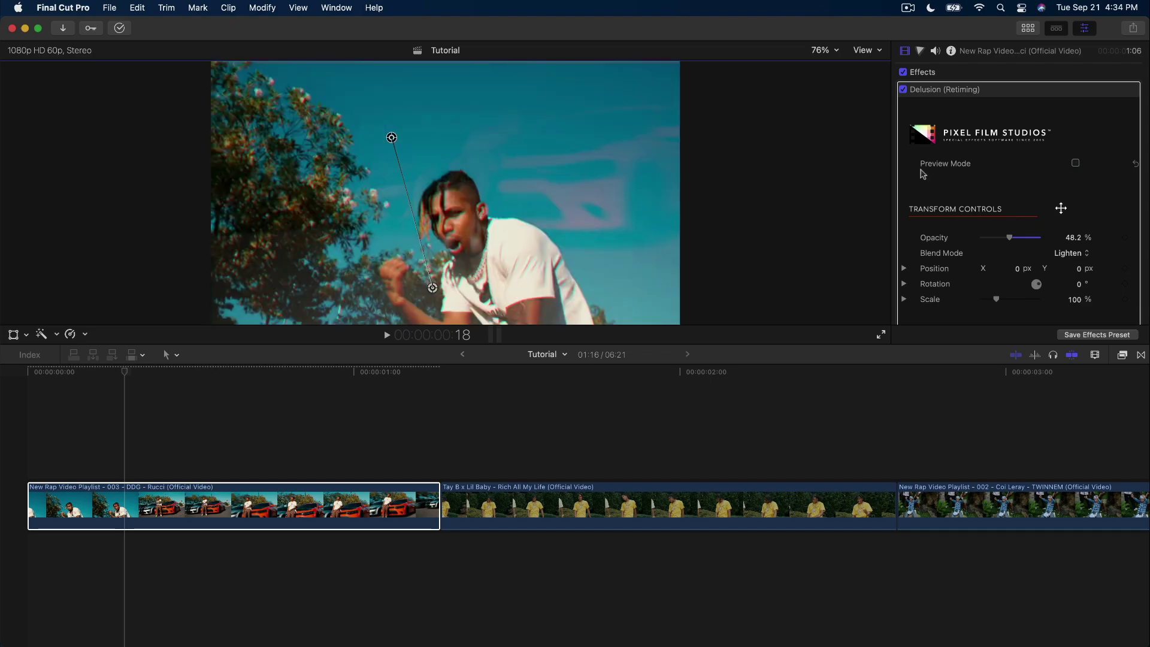
key("Home")
key("space")
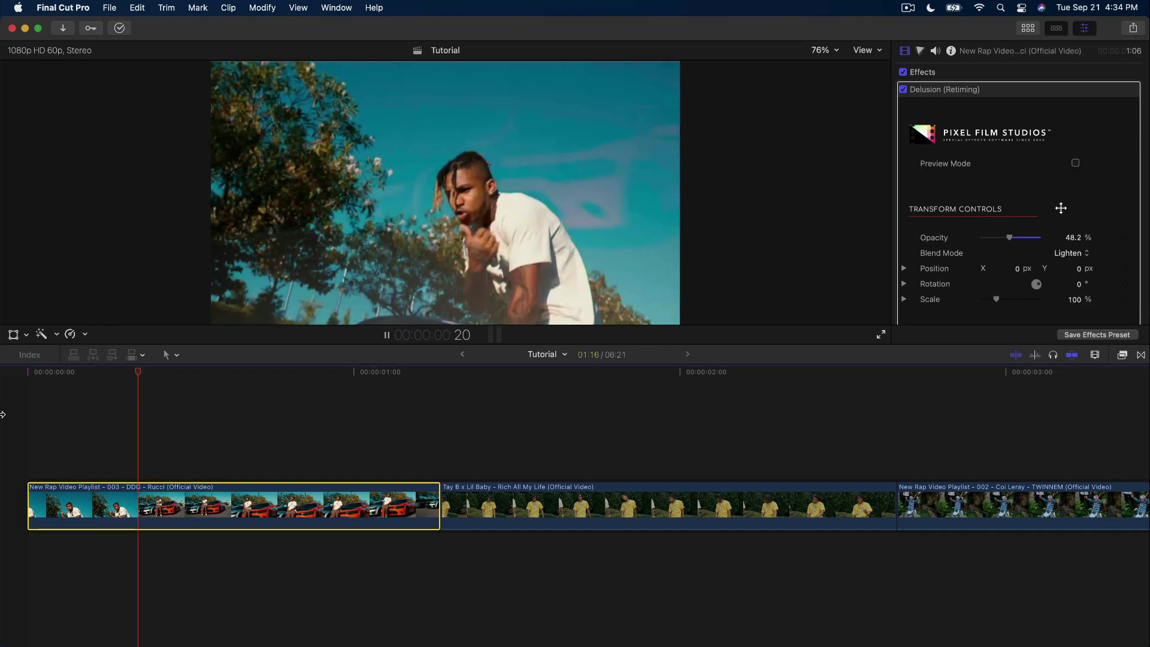
key("Home")
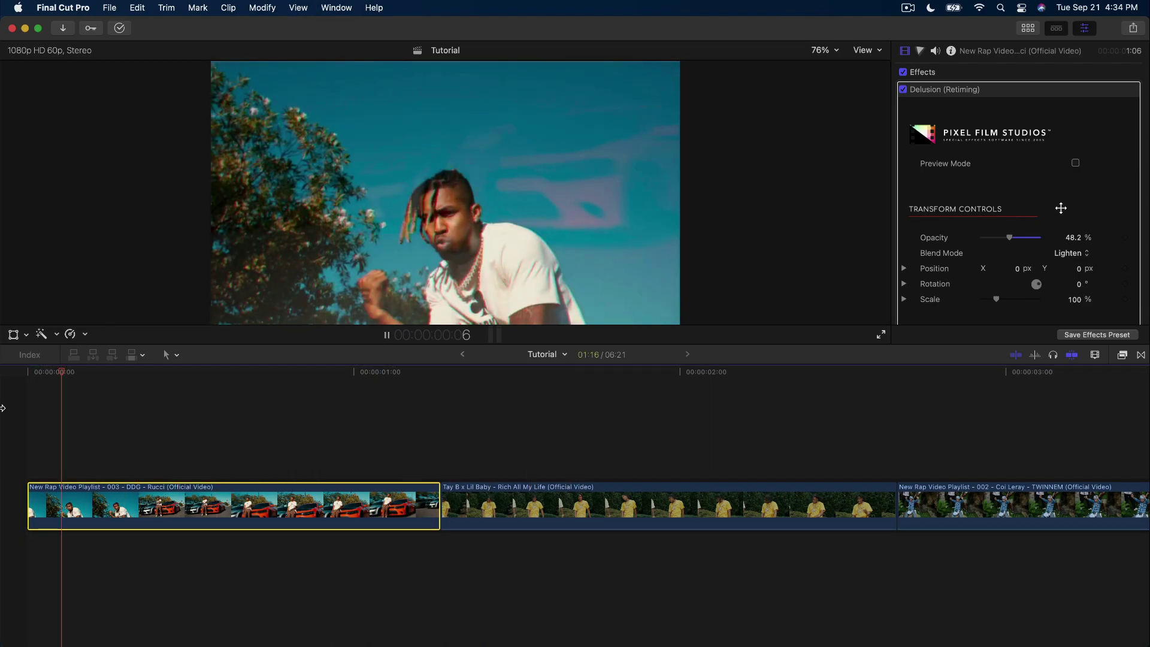
key("Home")
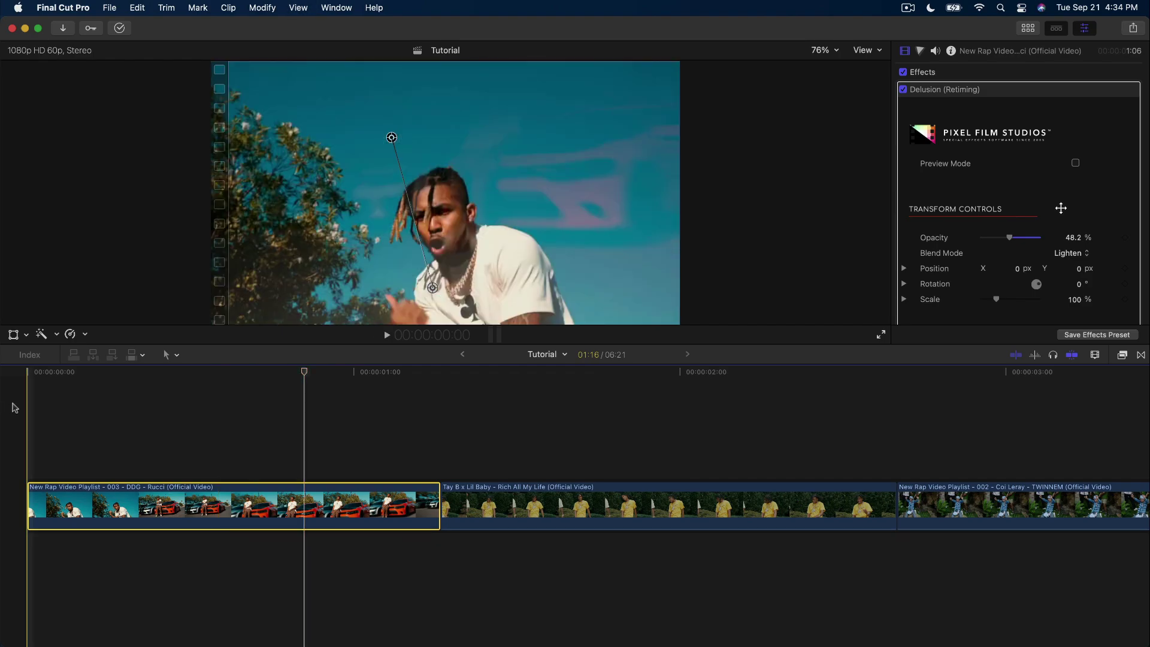
key("Home")
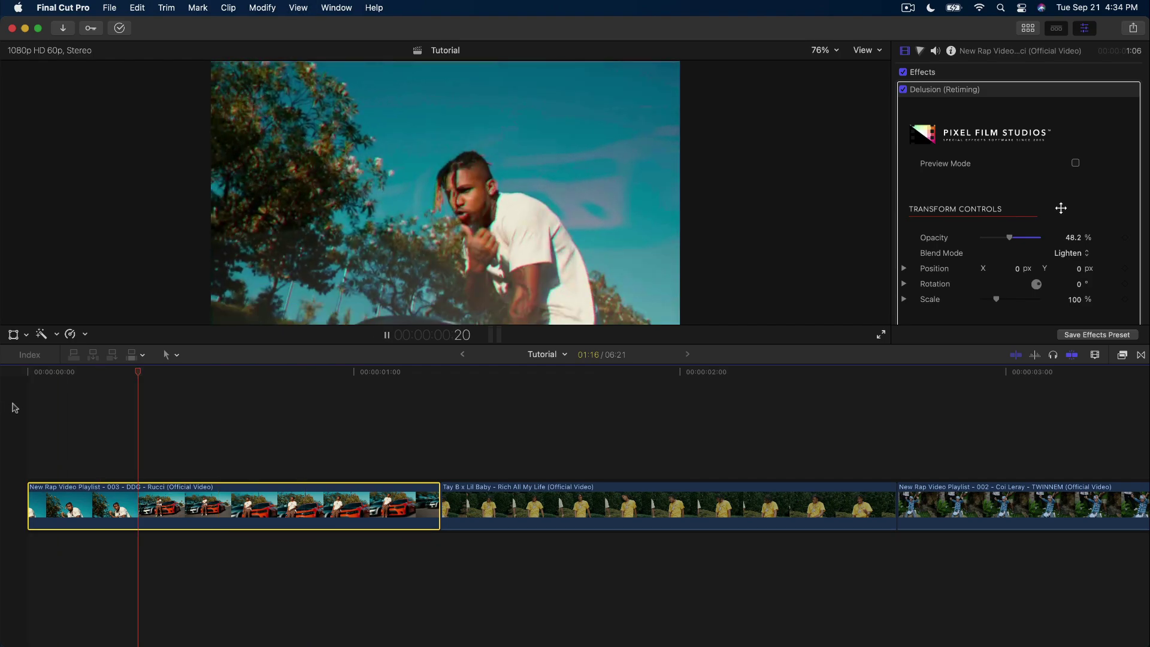
key("space")
key("space")
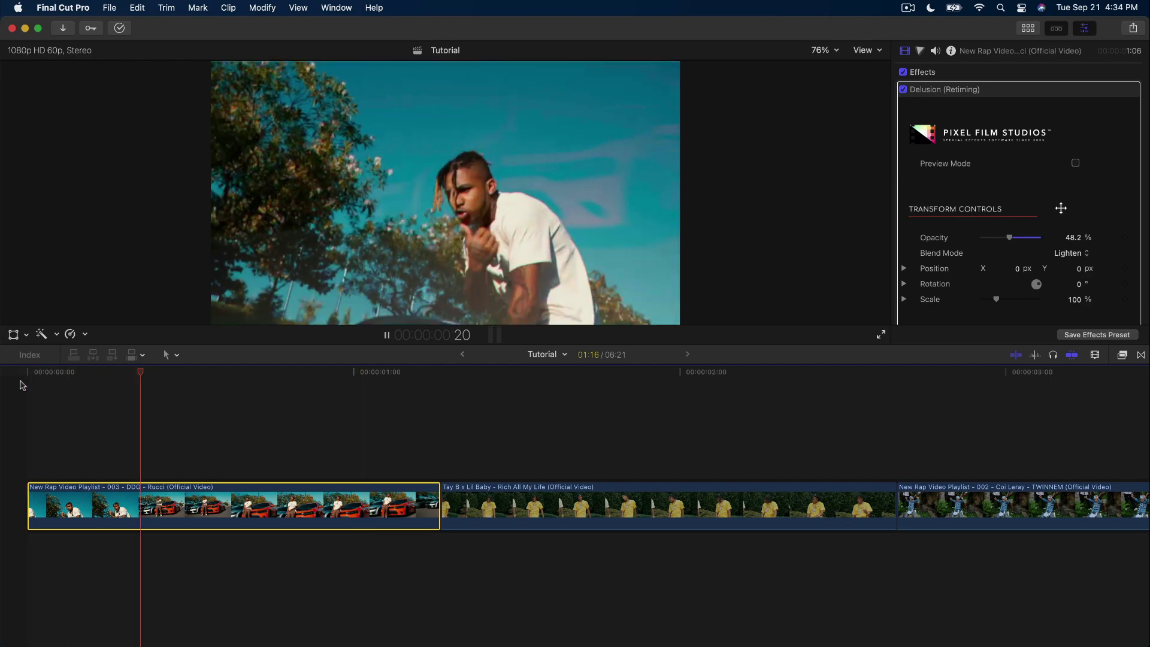
key("space")
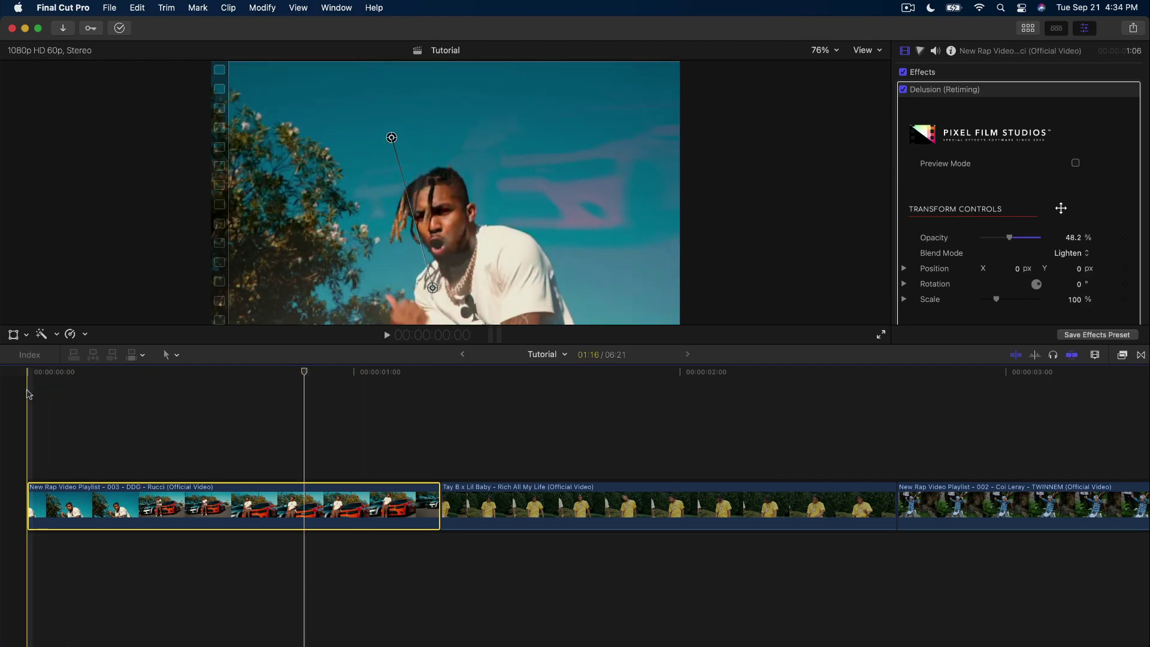
key("space")
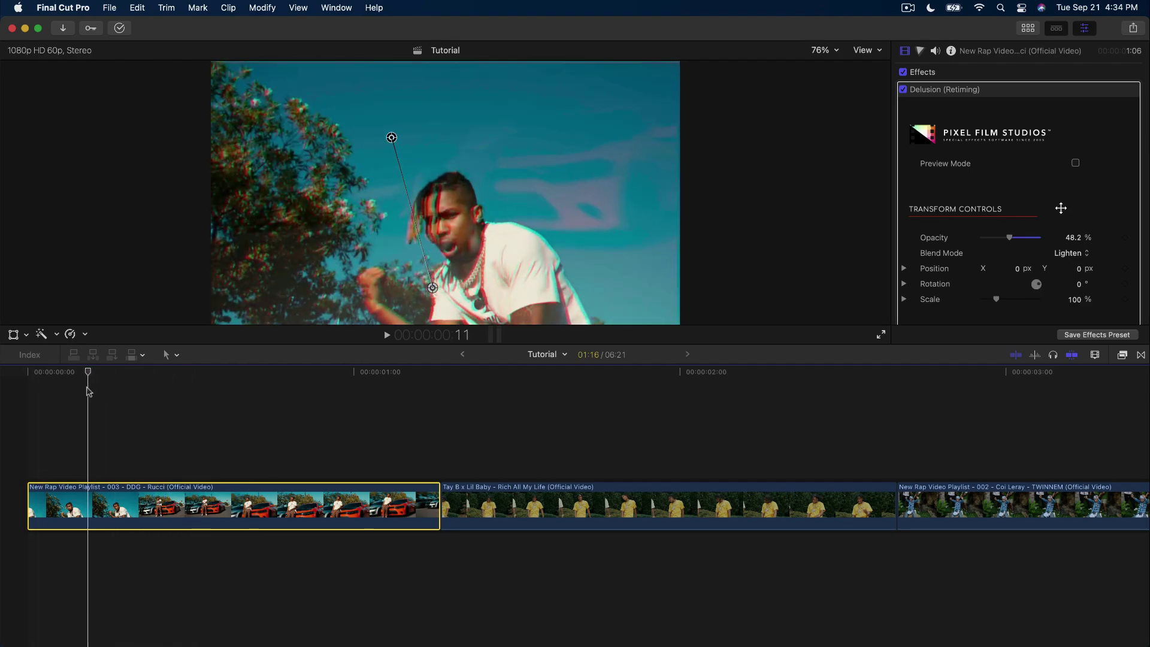
key("space")
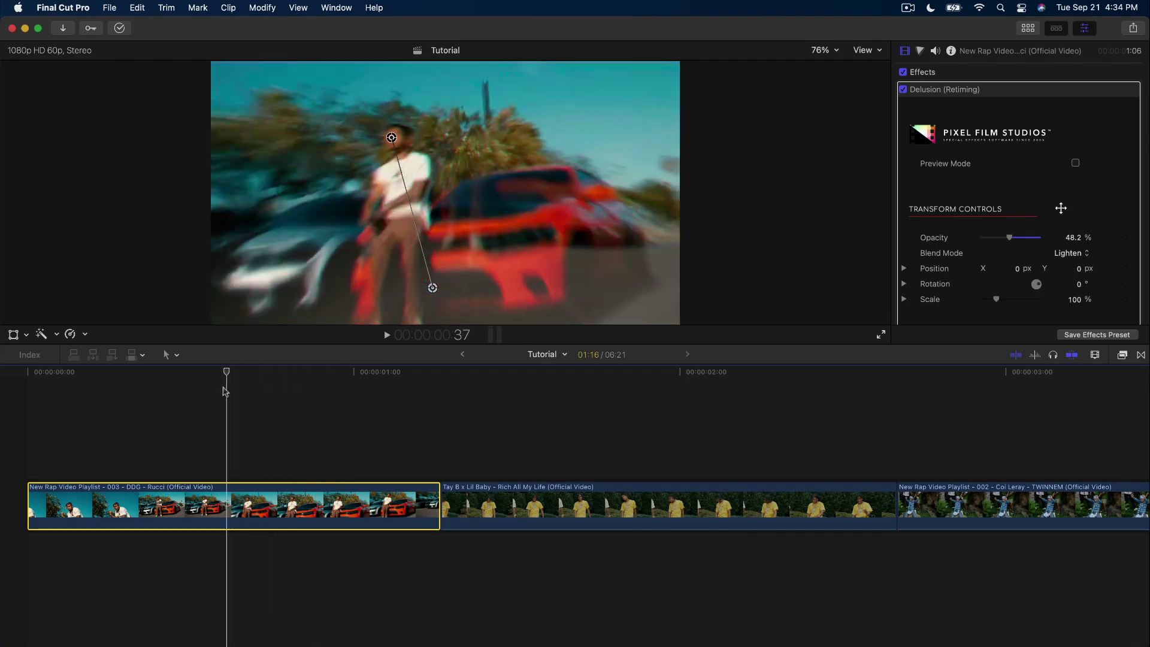
Select the second timeline clip, Rich All My Life, and play through it without any effect
scroll(215, 392, "right", 5)
key("c")
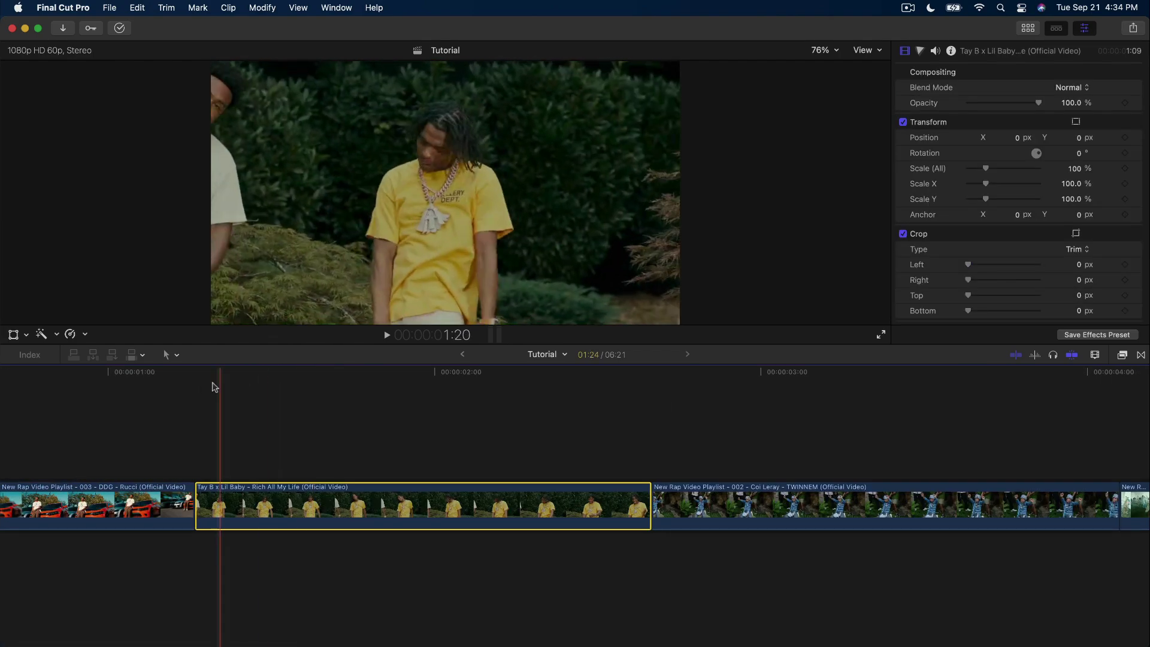
key("space")
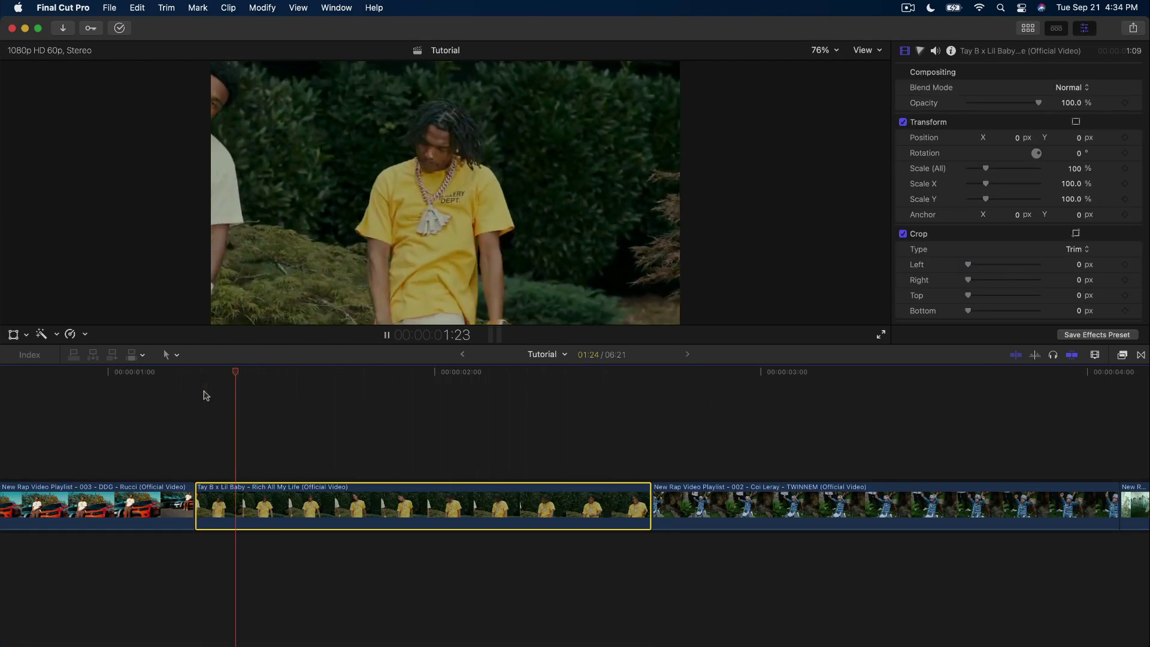
scroll(321, 437, "left", 2)
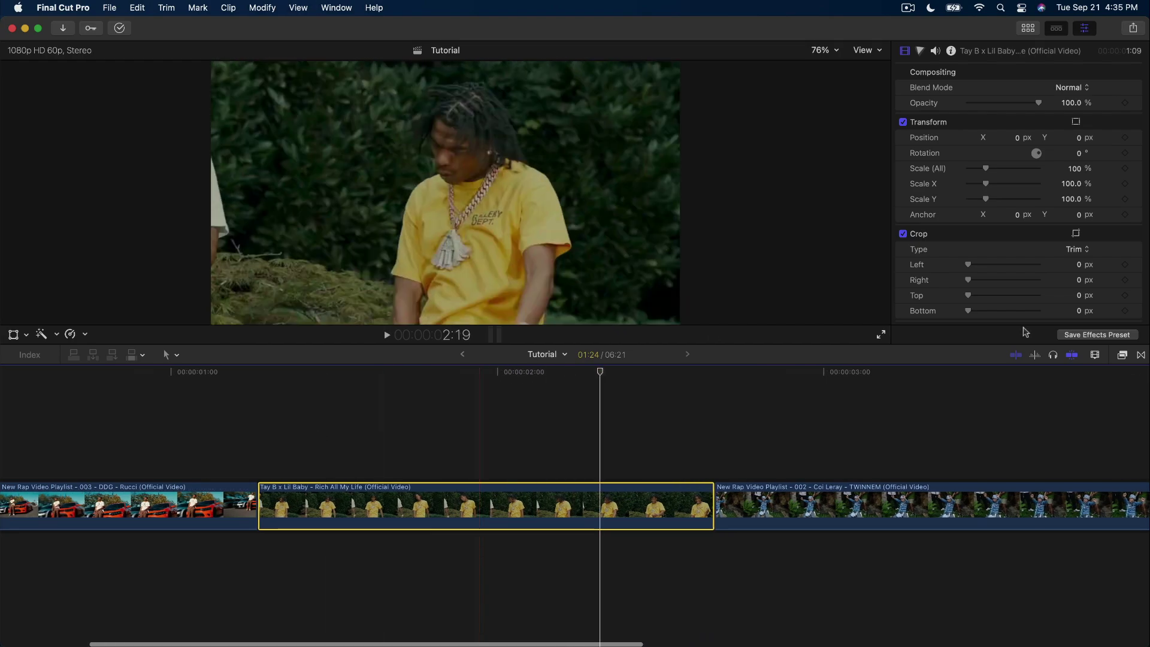
Browse the FCPX Disorientation effects and apply Camera Bump (Two Points) from Shake Tools to the second timeline clip
left_click(1122, 356)
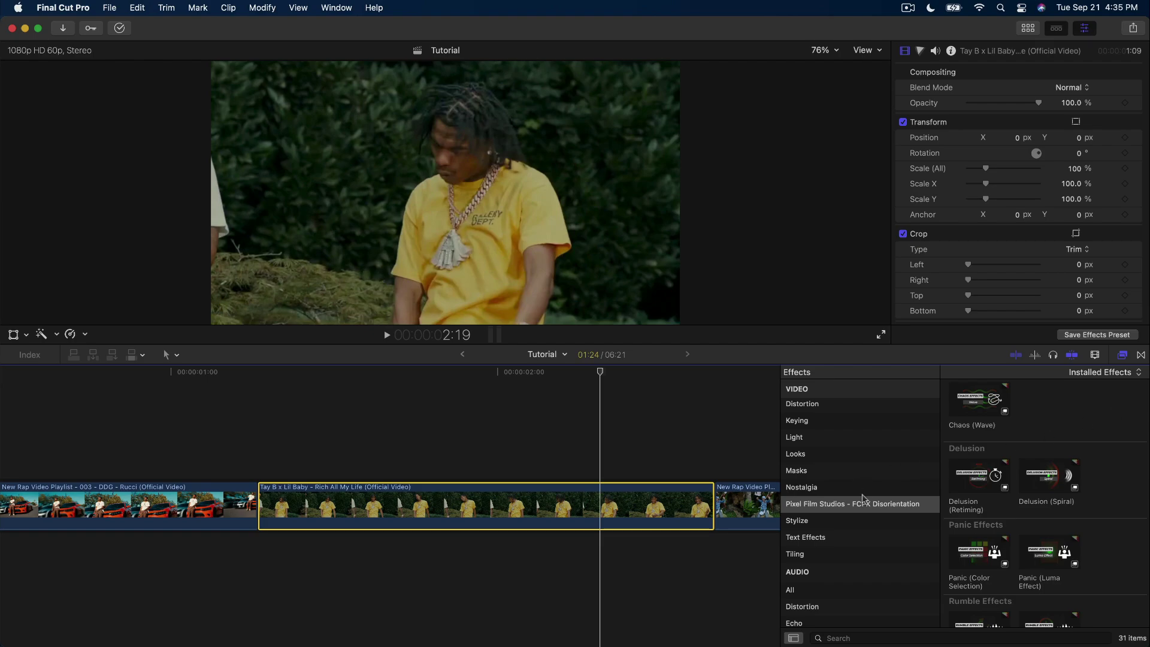
scroll(1070, 473, "up", 10)
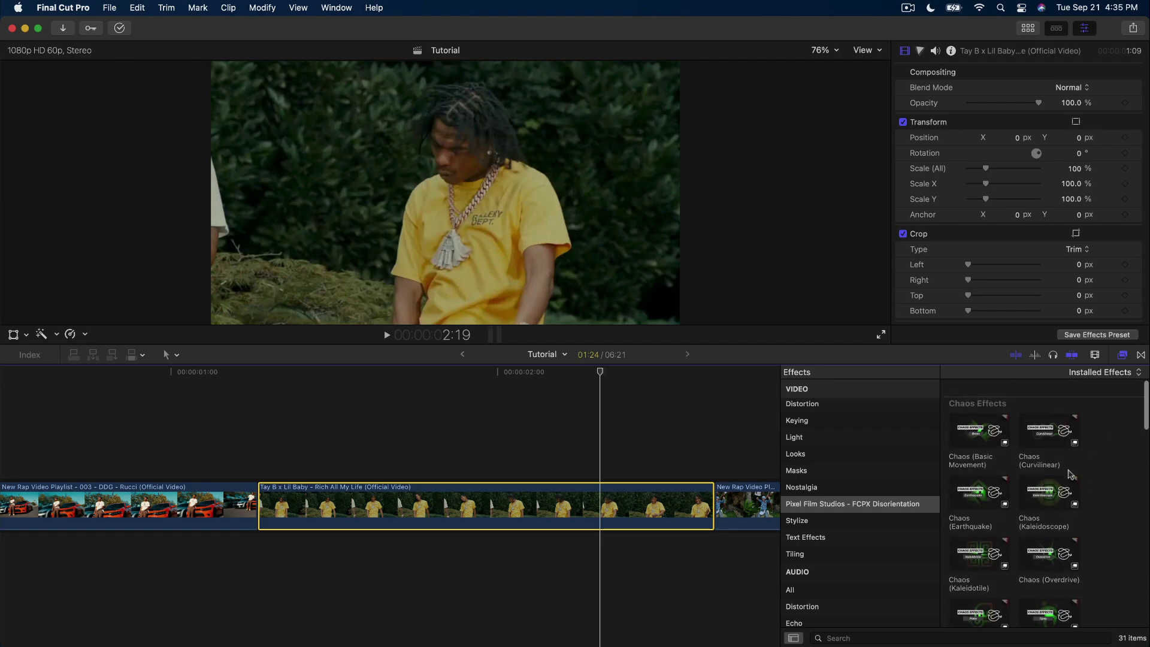
scroll(1119, 525, "down", 10)
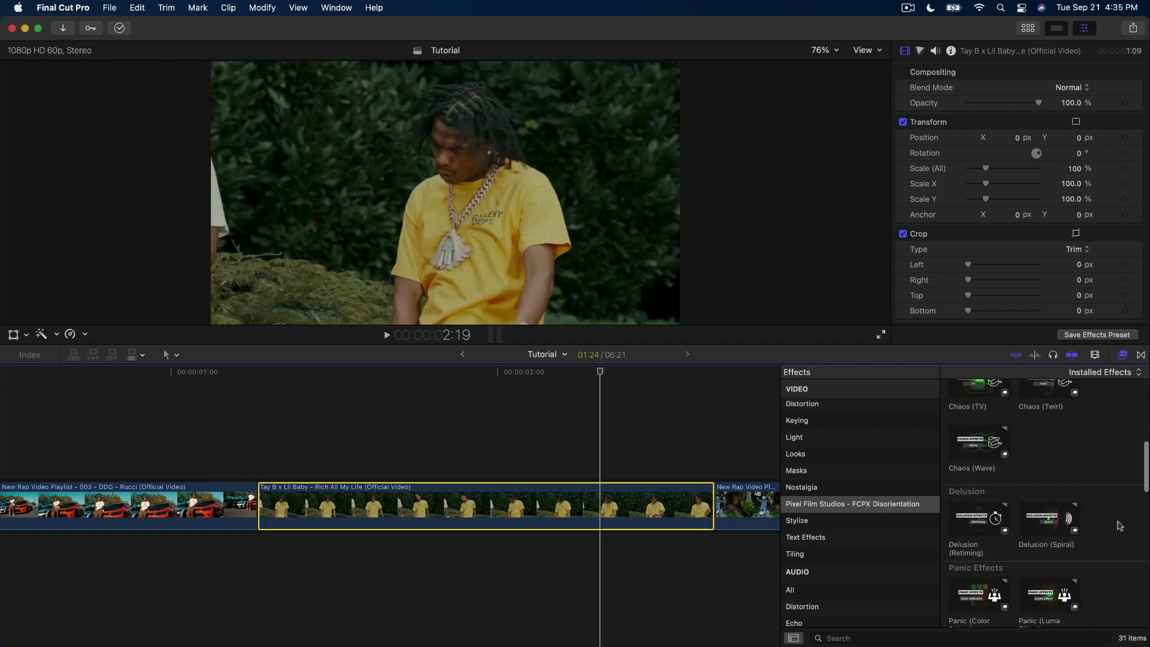
scroll(1118, 526, "up", 3)
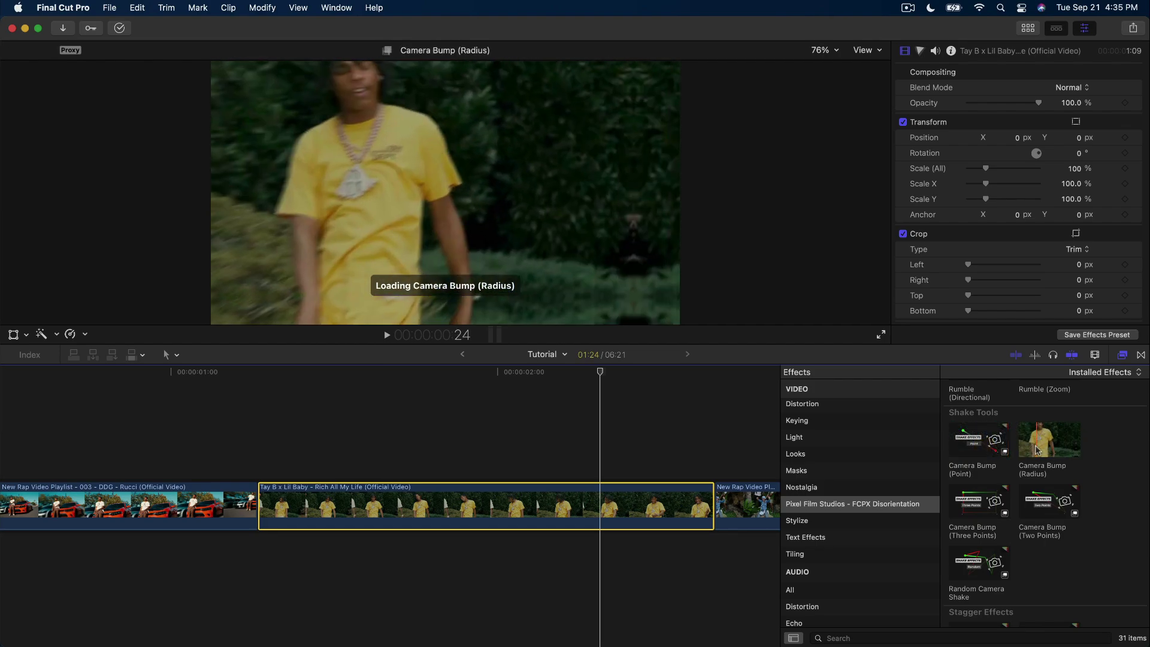
left_click_drag(1036, 503, 329, 506)
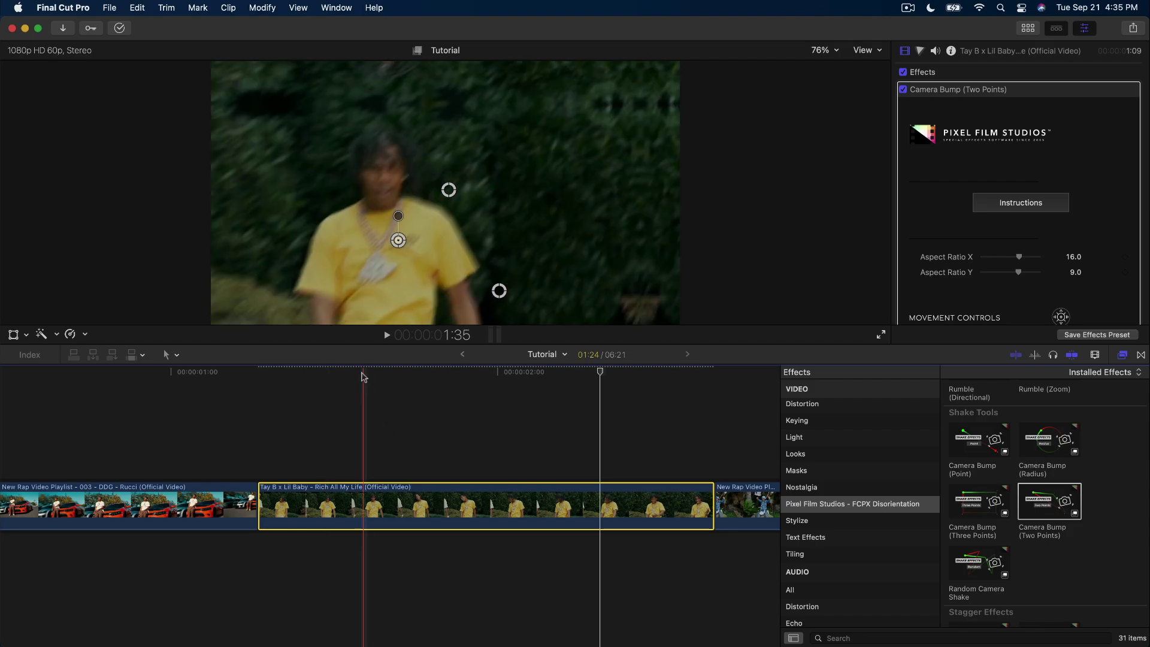
Review Camera Bump by playing the second clip, hide the effects browser, and return the playhead to the clip's start
left_click(339, 373)
left_click_drag(340, 375, 271, 364)
key("space")
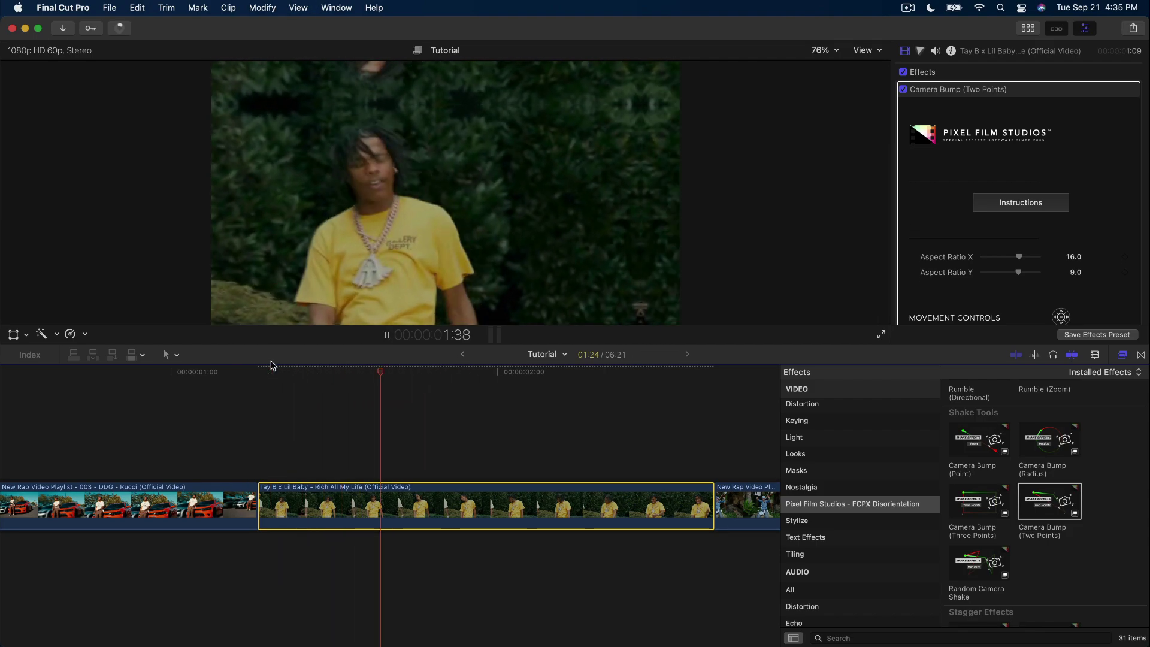
left_click(282, 371)
key("super+5")
left_click_drag(282, 372, 262, 391)
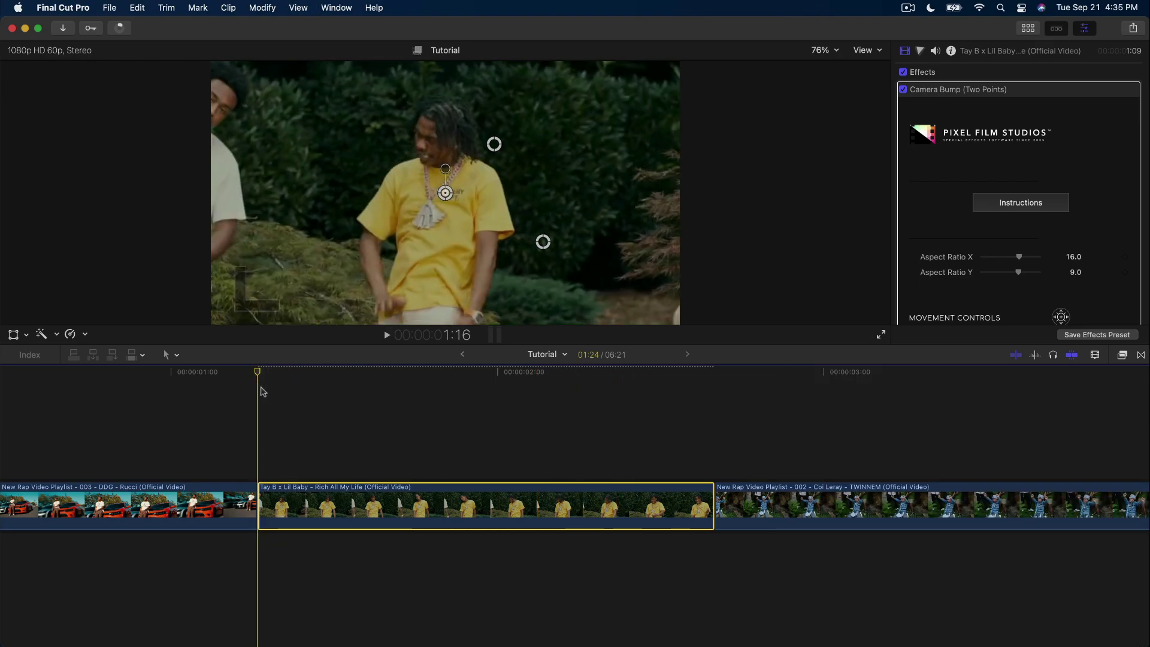
scroll(349, 403, "left", 5)
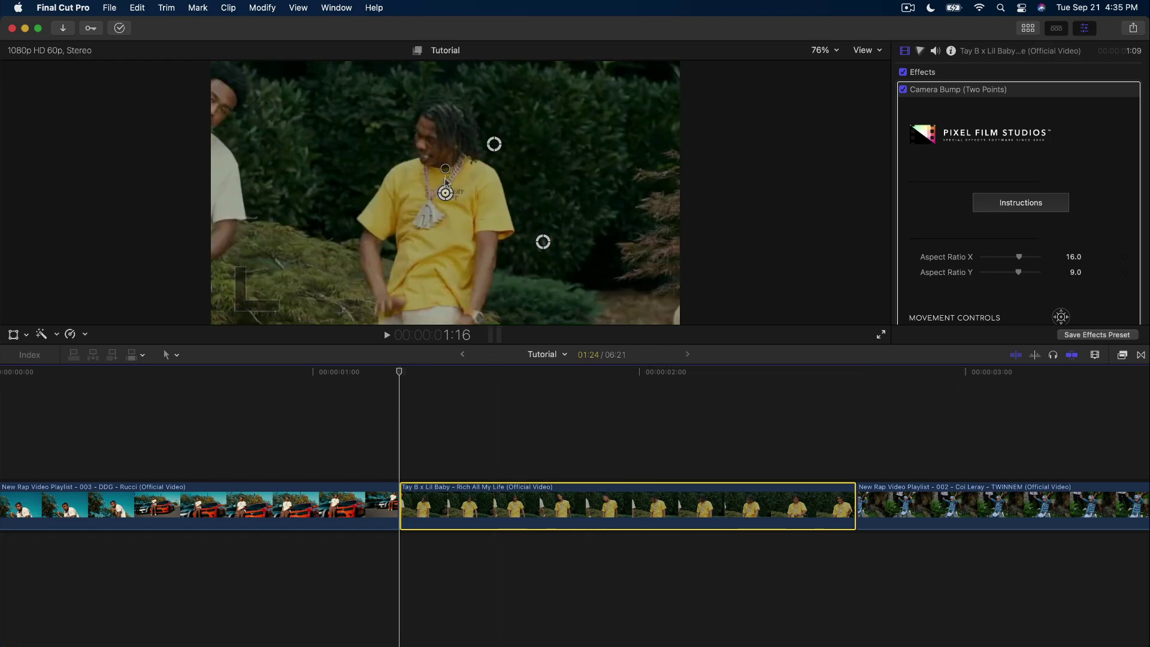
Set the Camera Bump zoom amount to 285.4 on the second clip and bring up the effect's movement controls
left_click(447, 196)
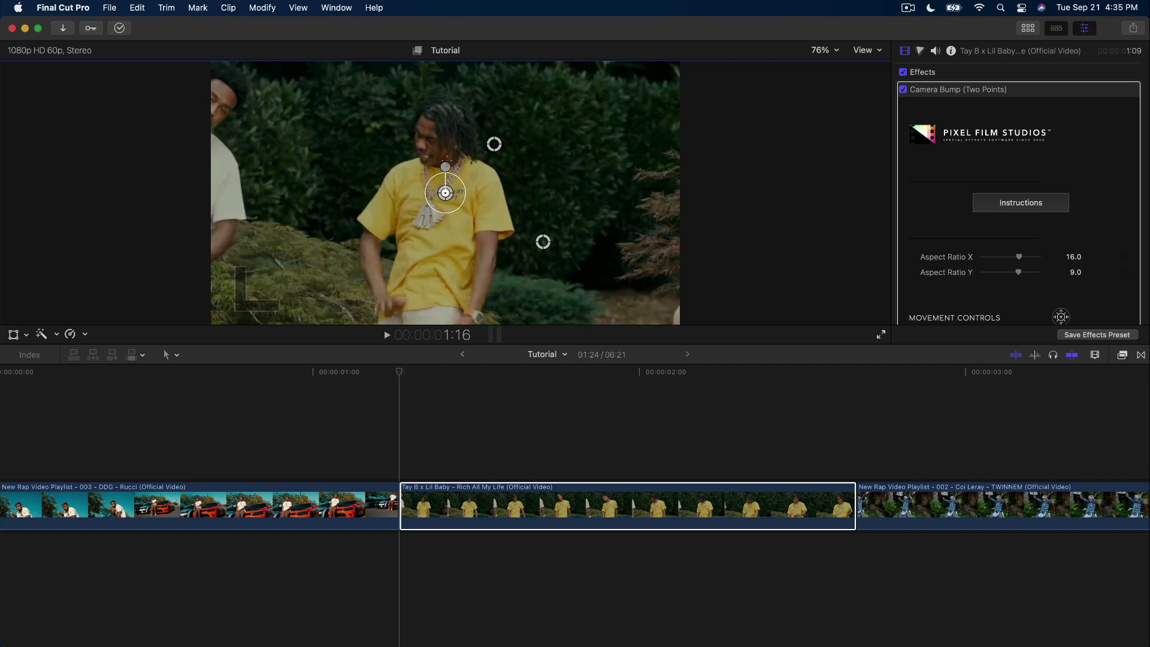
left_click_drag(446, 166, 483, 128)
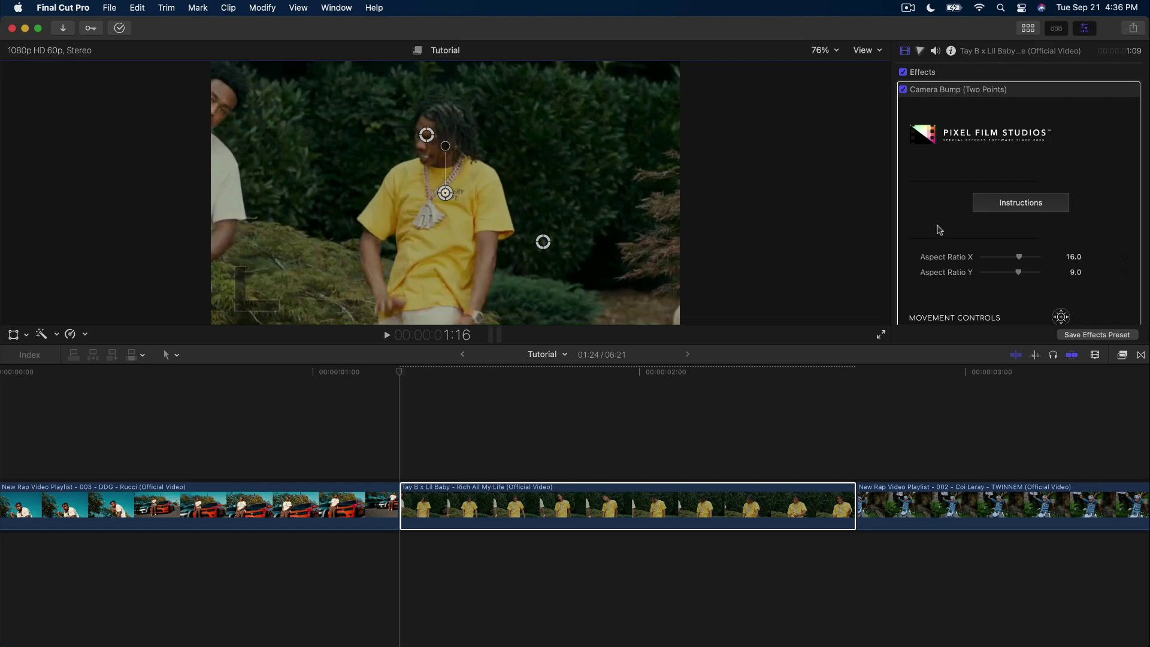
scroll(925, 247, "down", 2)
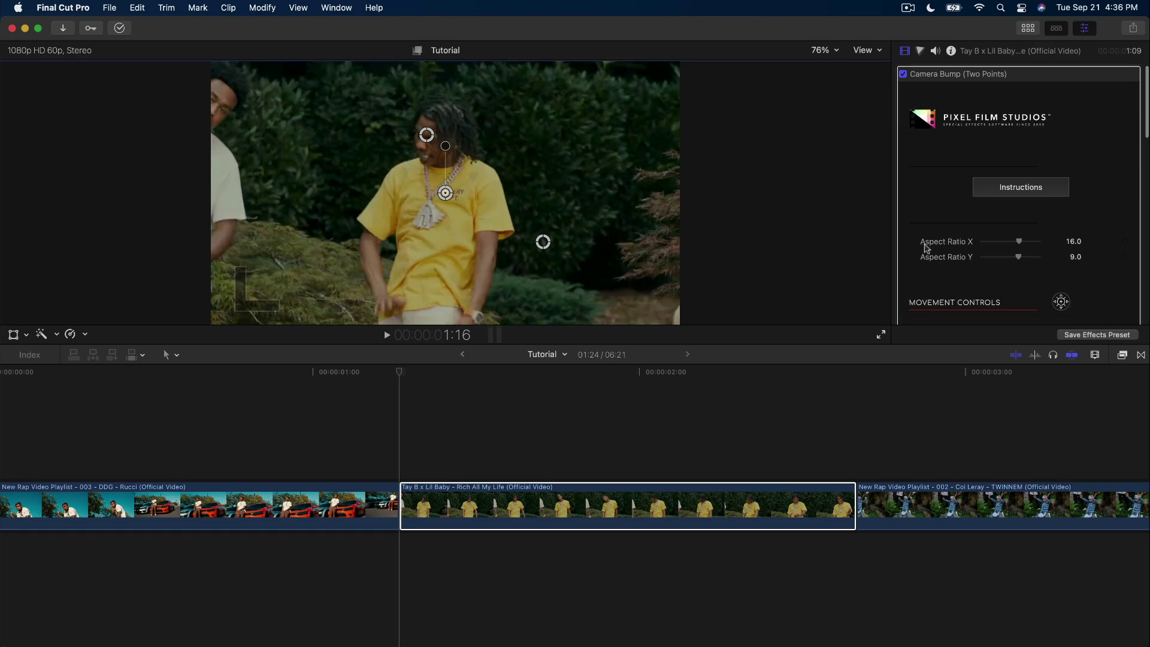
scroll(925, 247, "down", 10)
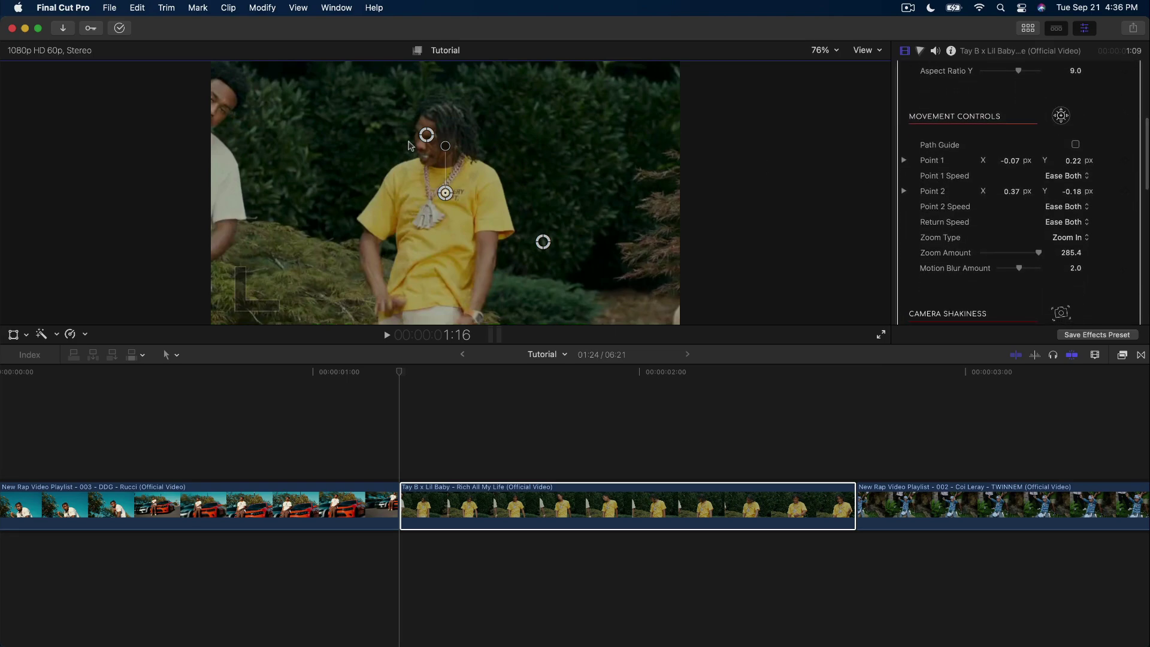
Place Point 1 on the rapper's face at X -0.1, Y 0.2 and Point 2 on his chain at X -0.09, Y -0.1
left_click_drag(432, 137, 466, 135)
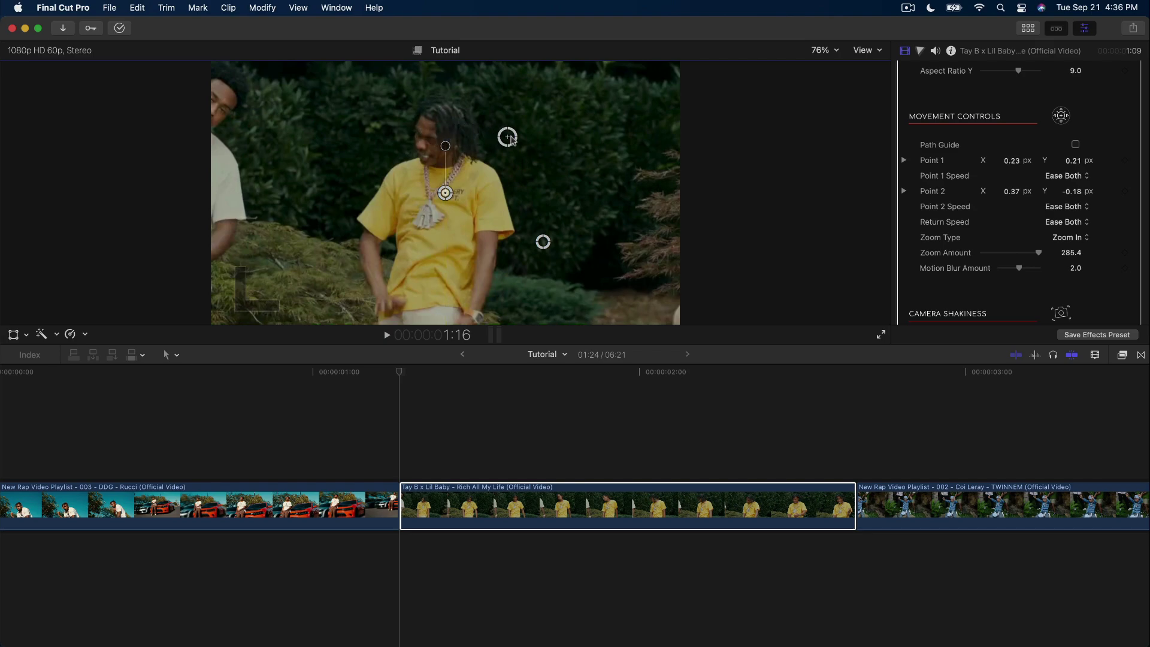
left_click_drag(582, 146, 683, 137)
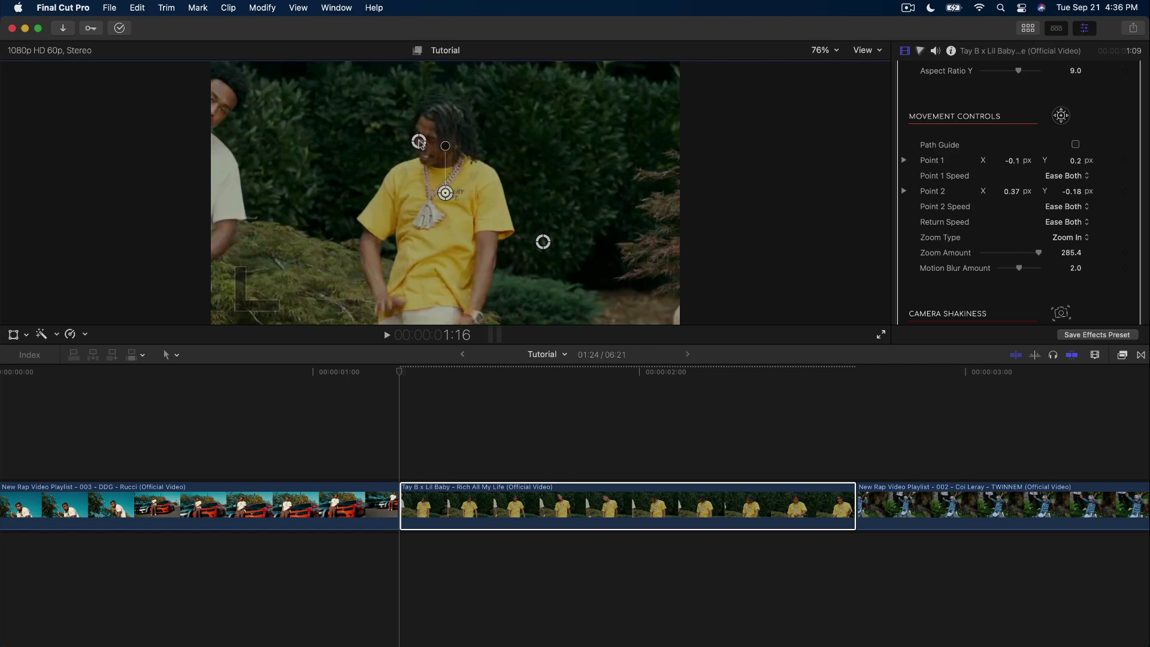
left_click_drag(402, 375, 613, 376)
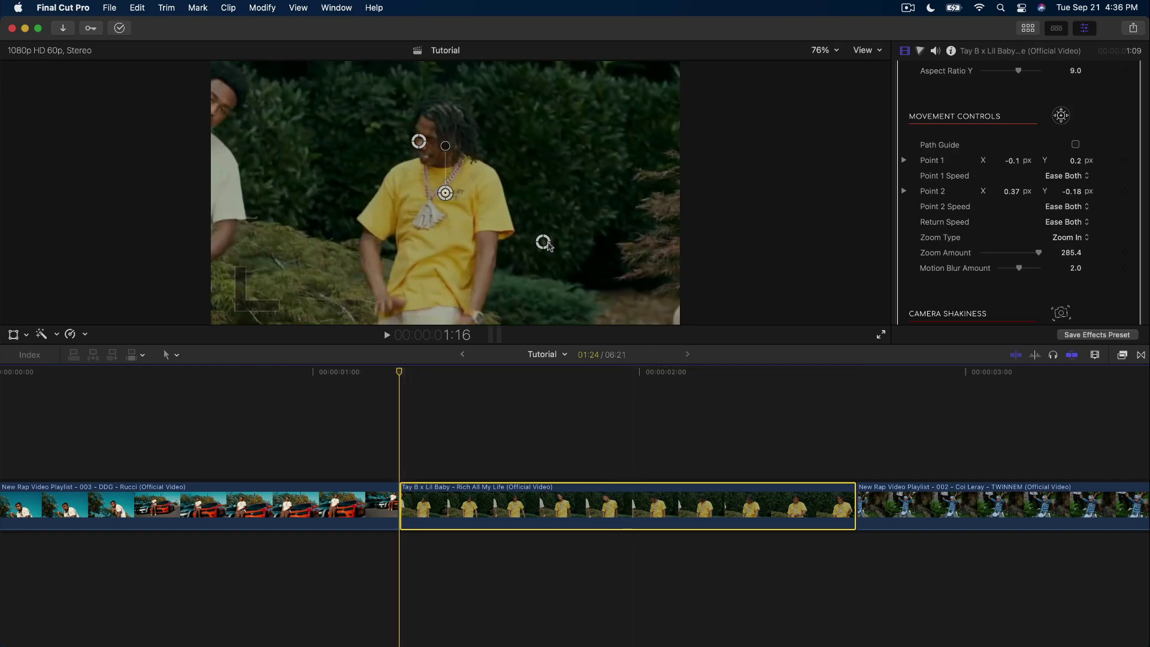
left_click_drag(545, 243, 423, 219)
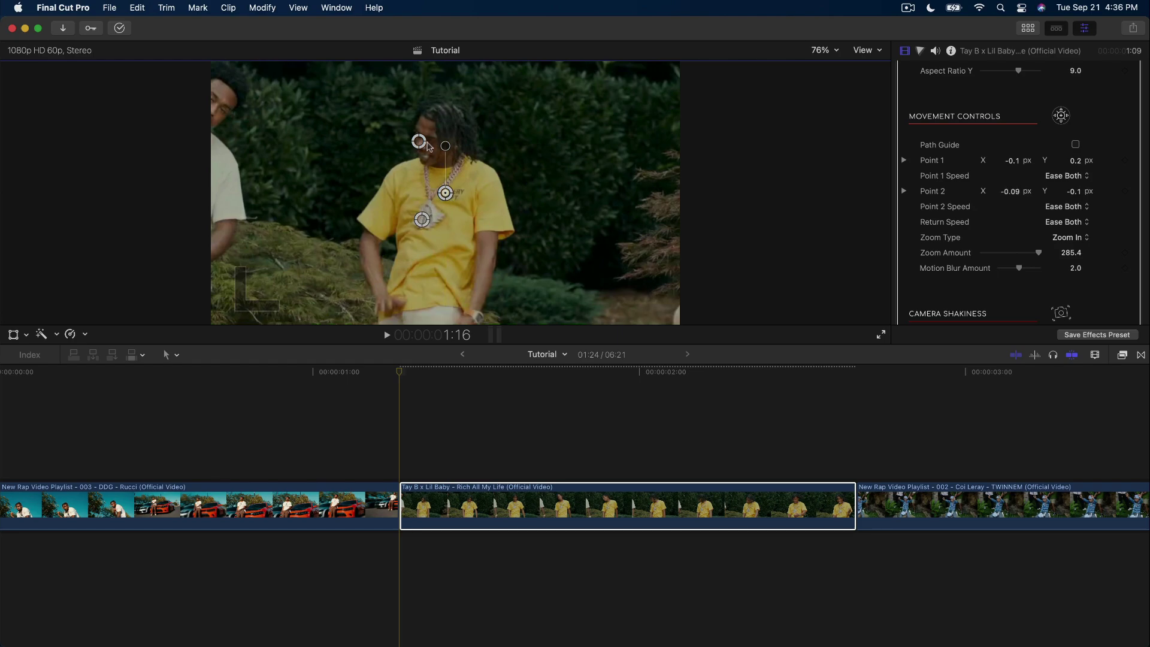
Play the second clip to review the repositioned bump points, and return the playhead to the clip's start
key("space")
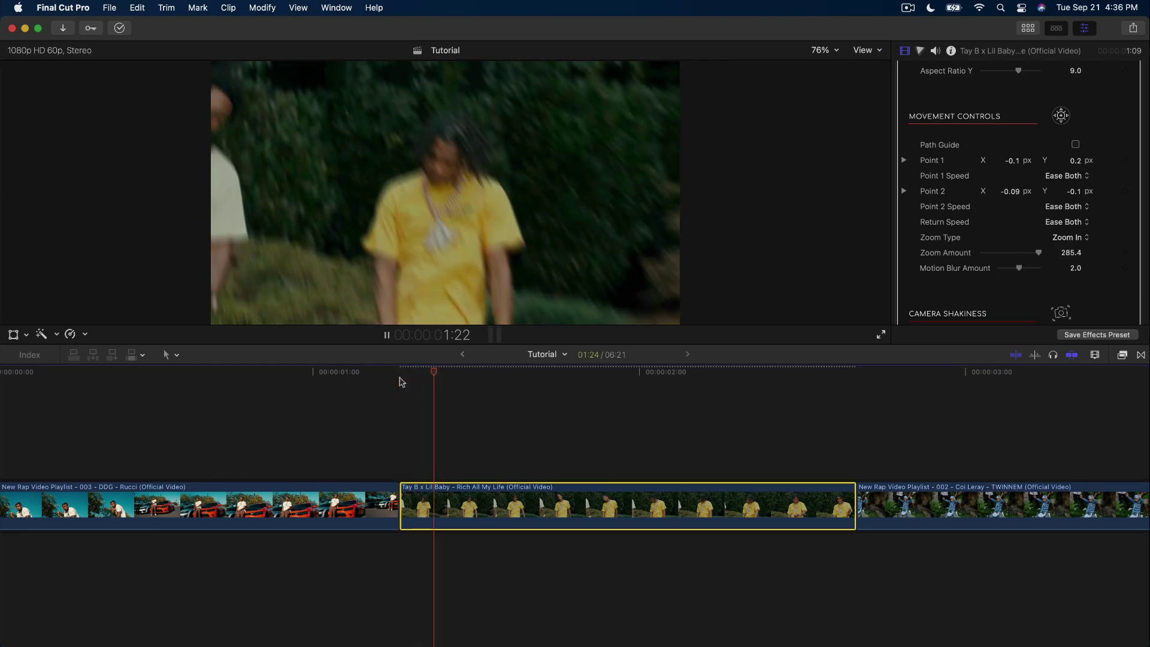
key("/")
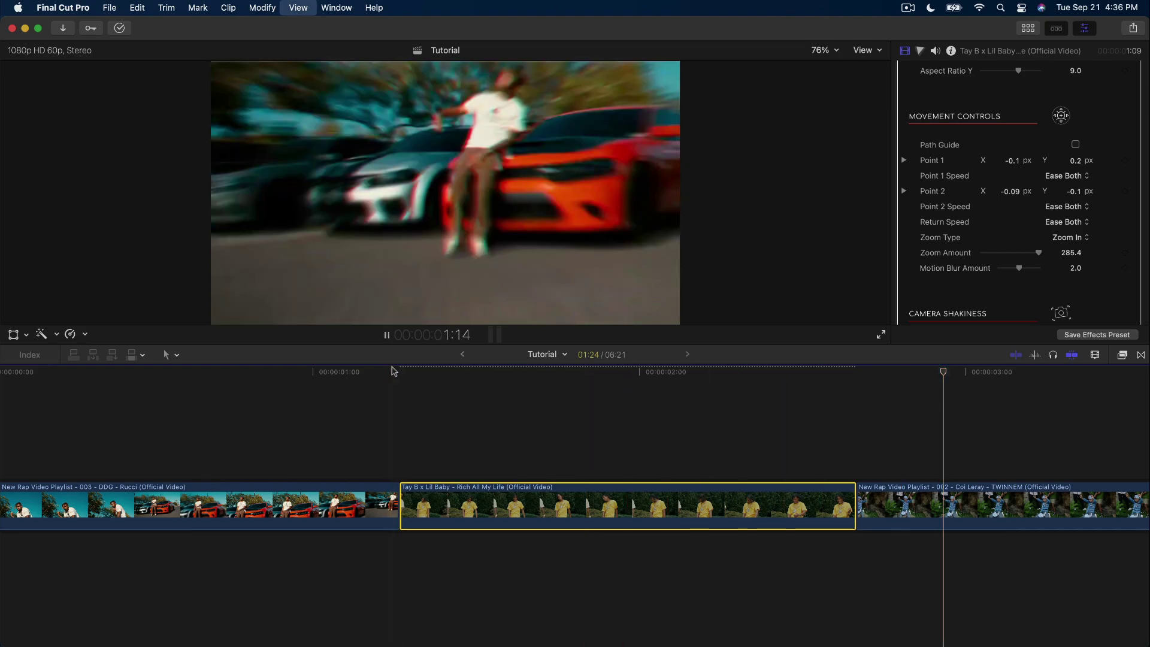
mouse_move(277, 371)
left_mouse_down()
mouse_move(349, 383)
mouse_move(268, 374)
left_mouse_up()
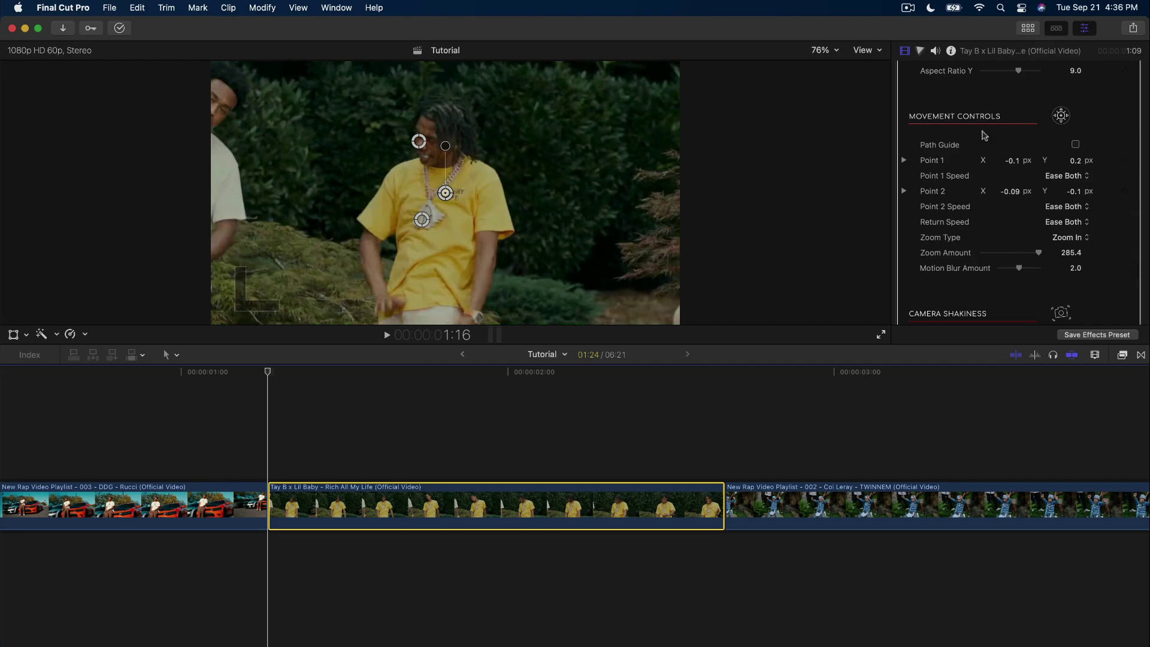
Turn on the Path Guide and, after a playback, move Point 2 onto the man in the white shirt at X -0.8, Y 0.05
scroll(984, 135, "up", 3)
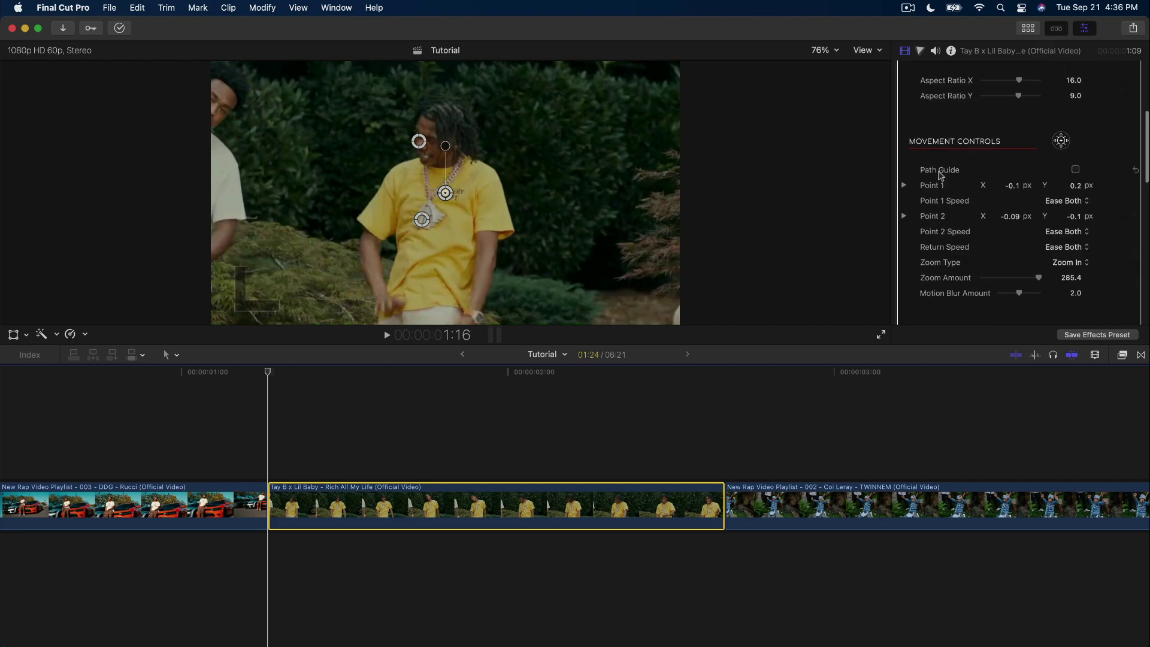
left_click(1076, 170)
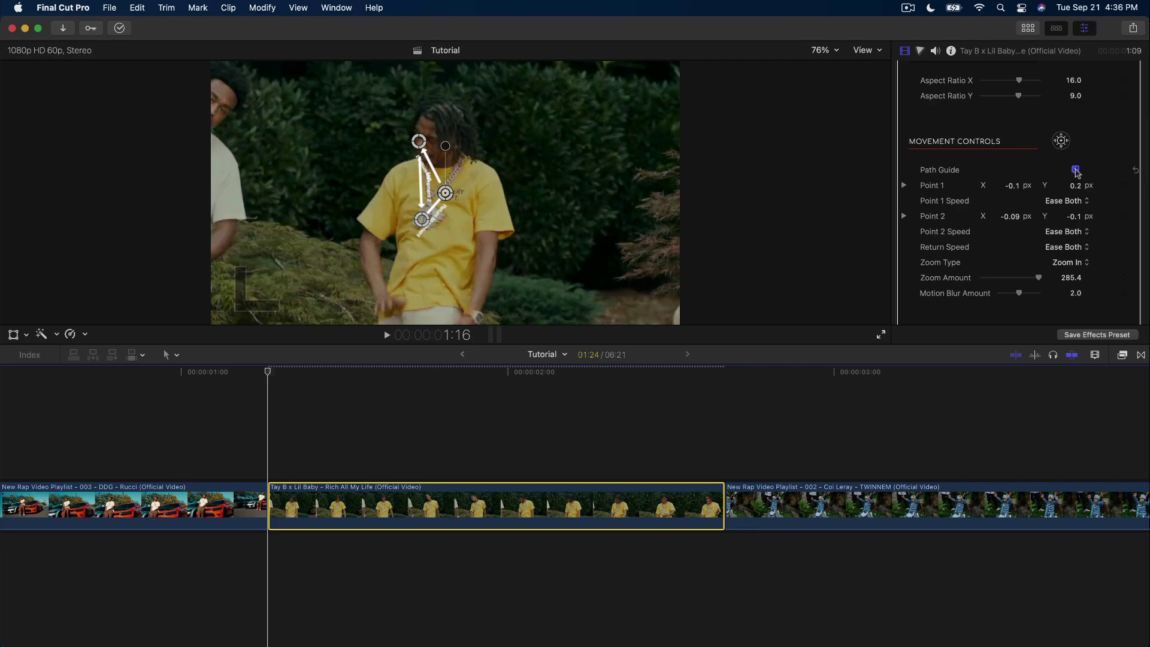
key("space")
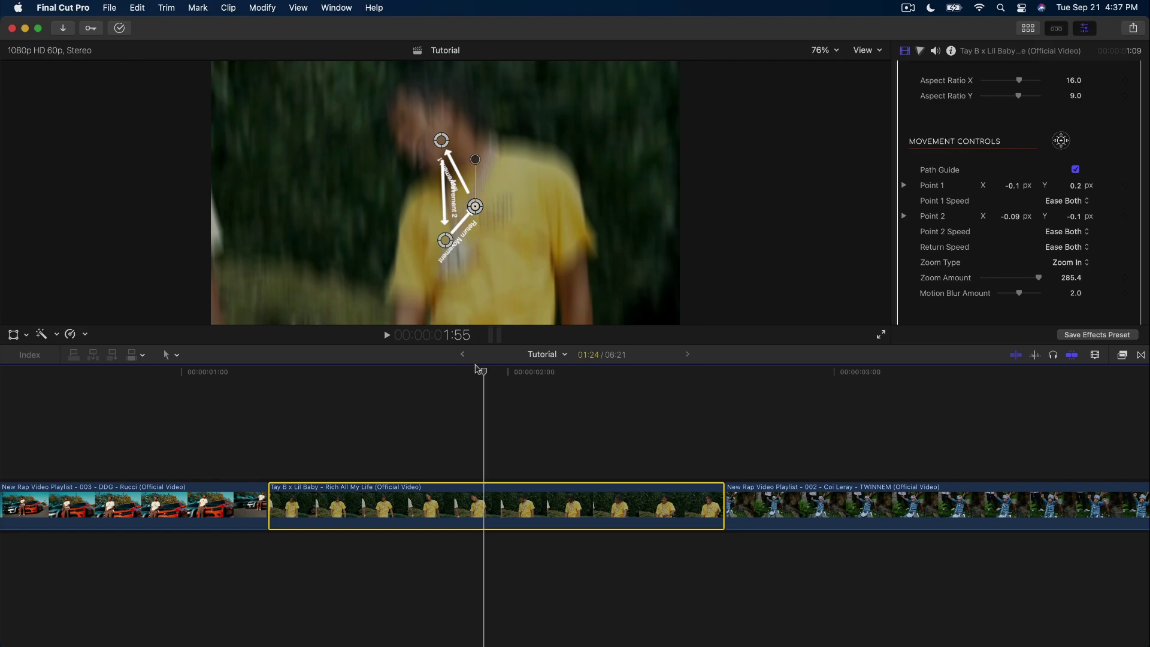
left_click_drag(477, 369, 269, 372)
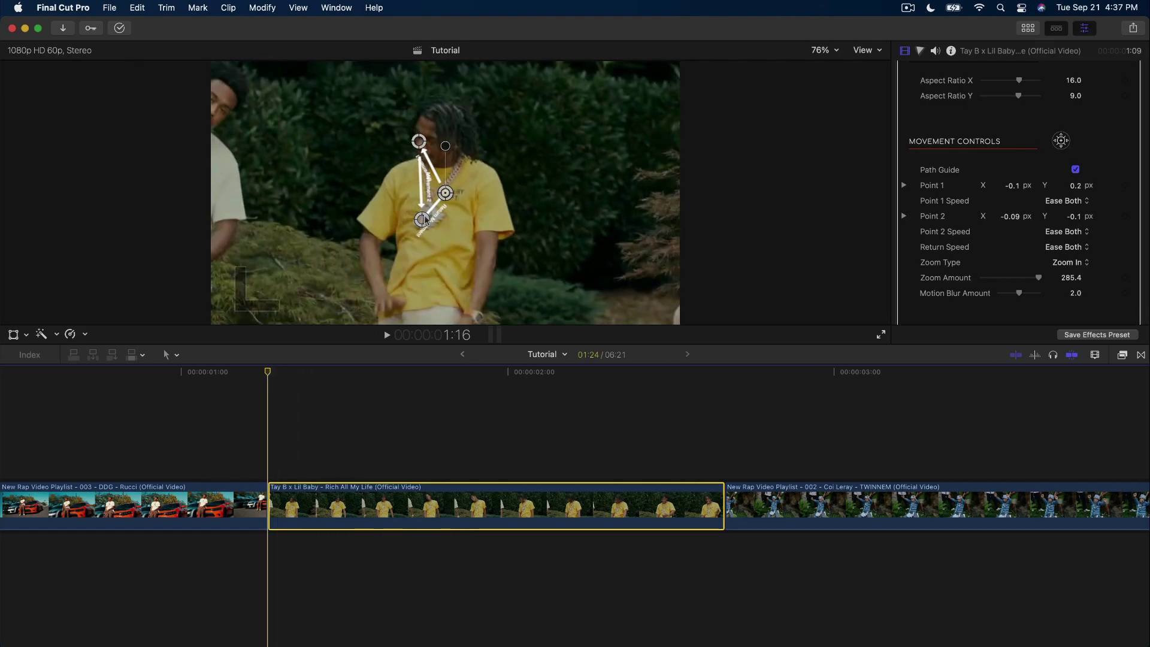
left_click_drag(422, 219, 234, 180)
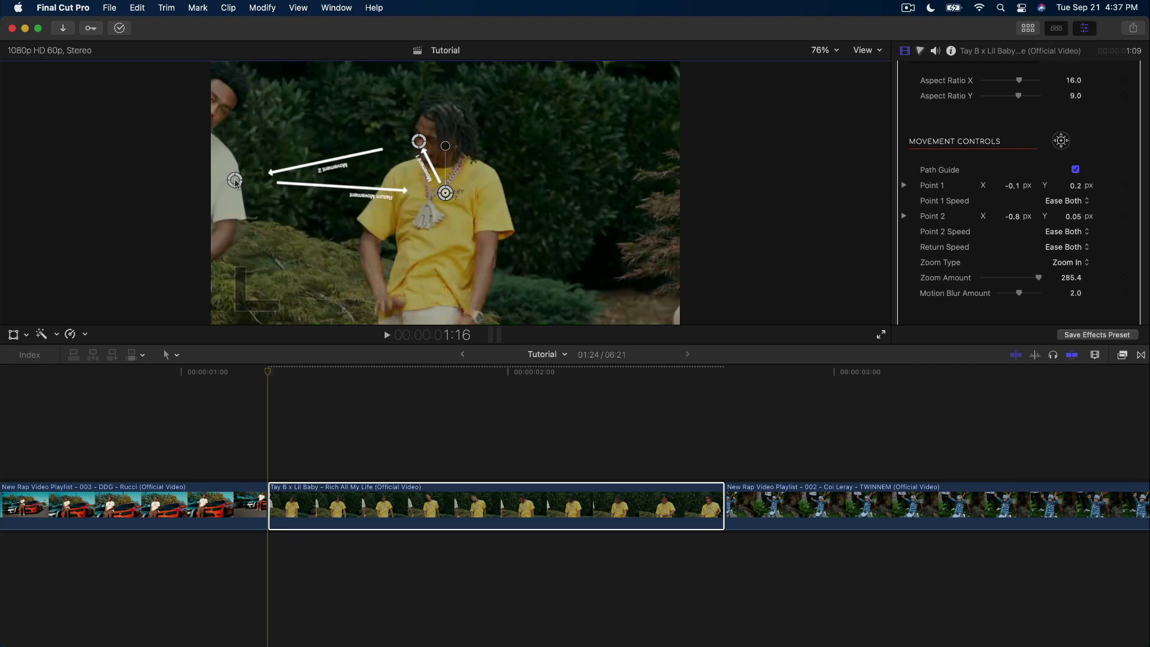
left_click_drag(269, 369, 321, 385)
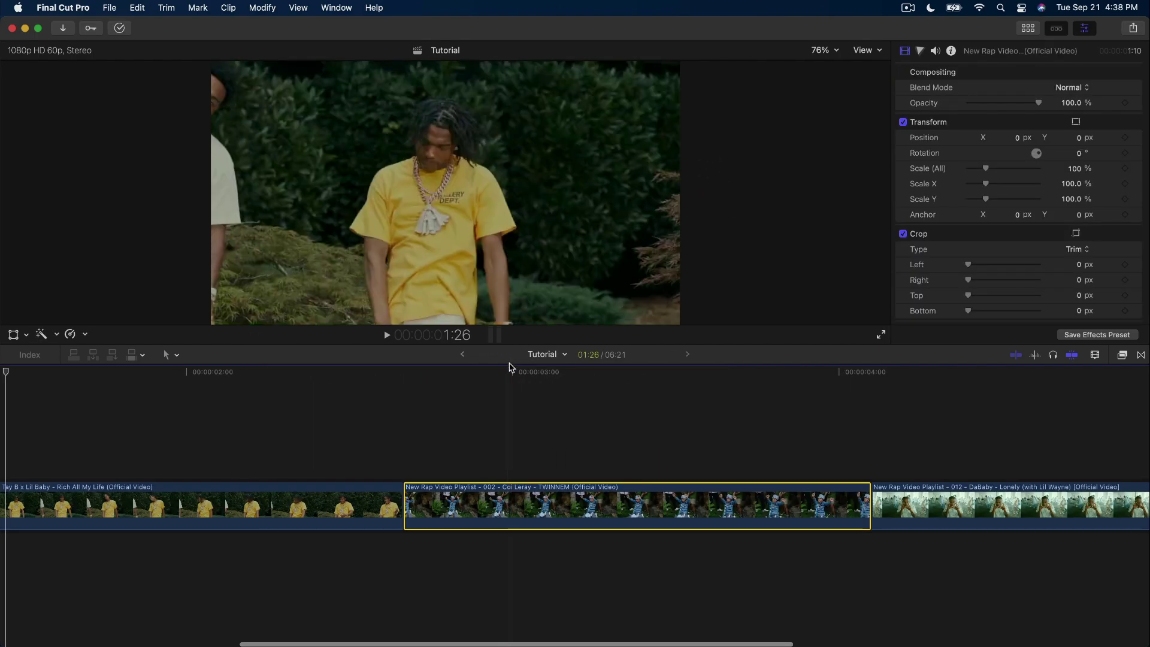
Play through the third timeline clip, TWINNEM, without any effect and park the playhead at 2:53
left_click_drag(510, 368, 478, 374)
scroll(480, 375, "right", 3)
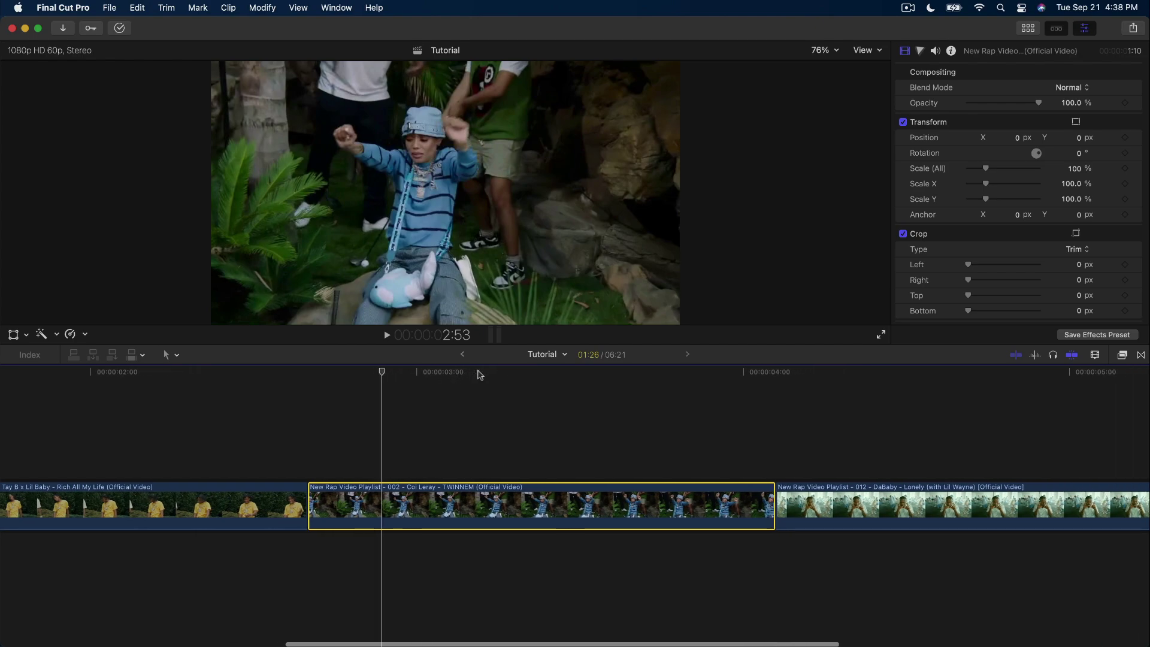
scroll(480, 375, "right", 2)
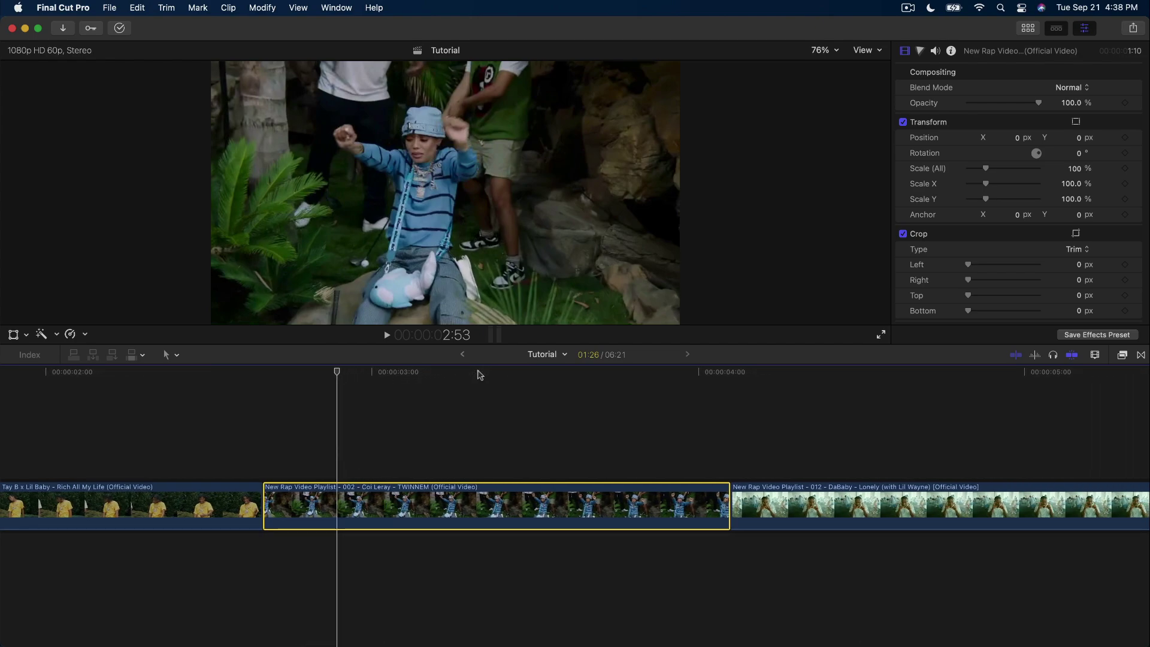
left_click_drag(480, 374, 265, 373)
key("space")
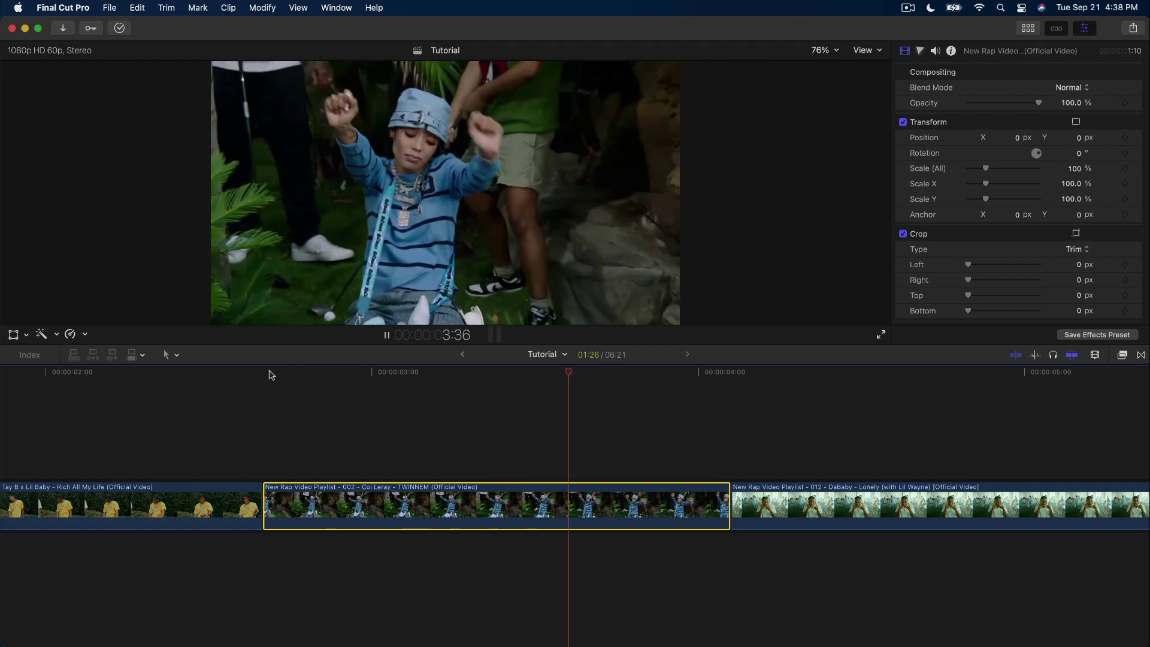
left_click(266, 374)
left_click_drag(268, 376, 338, 374)
Preview the Drop Zone and Shape Mask variants of Warp Emitter and apply Warp Emitter (Shape Mask) to the third clip
left_click(1121, 354)
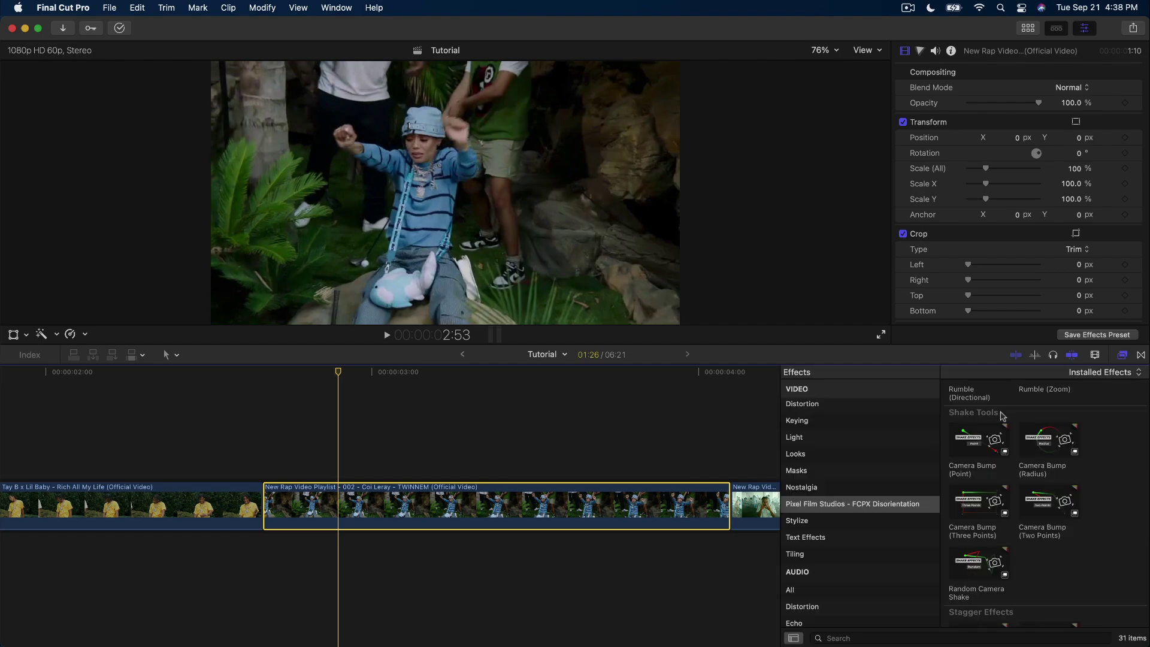
scroll(1066, 521, "down", 10)
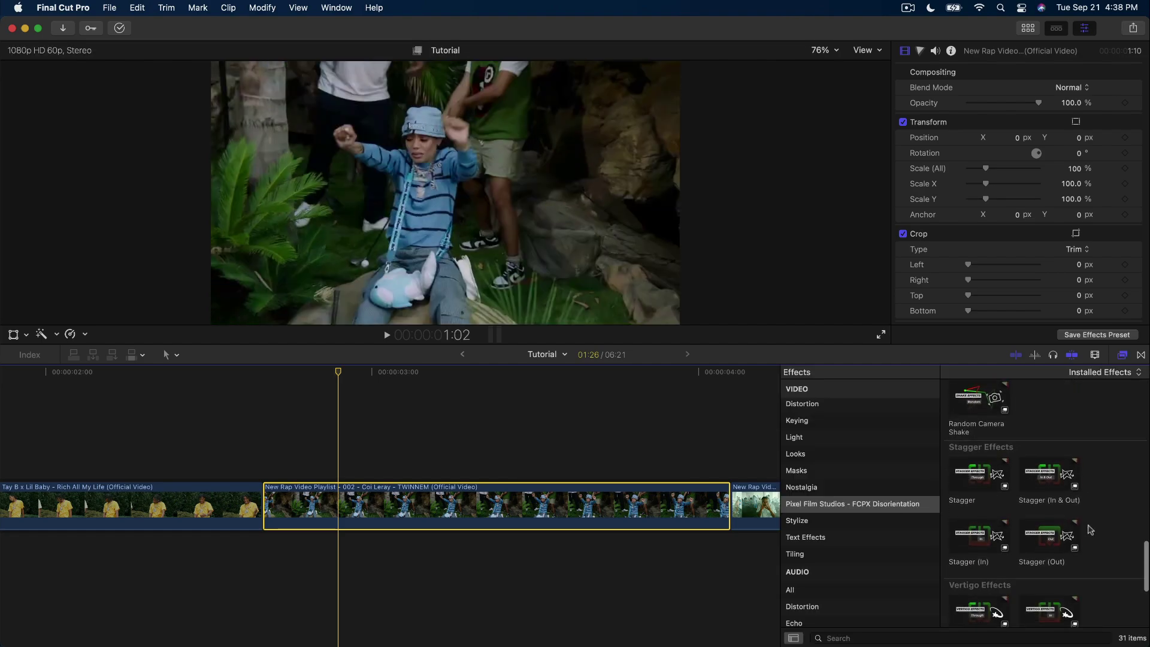
scroll(1065, 539, "down", 3)
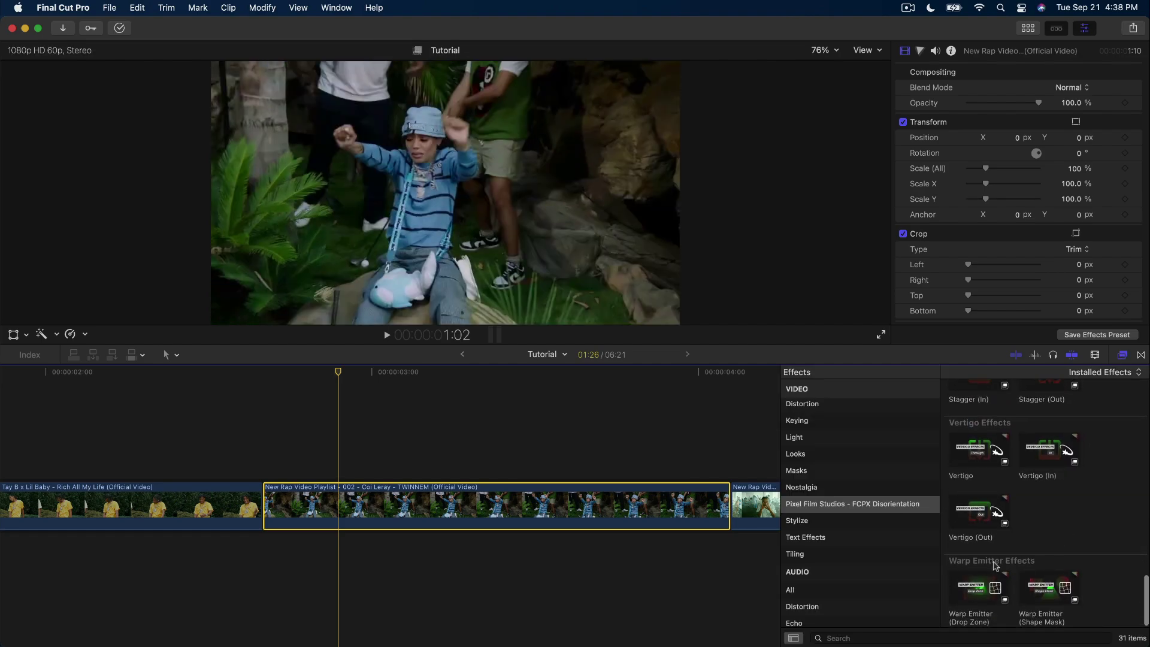
left_click(978, 586)
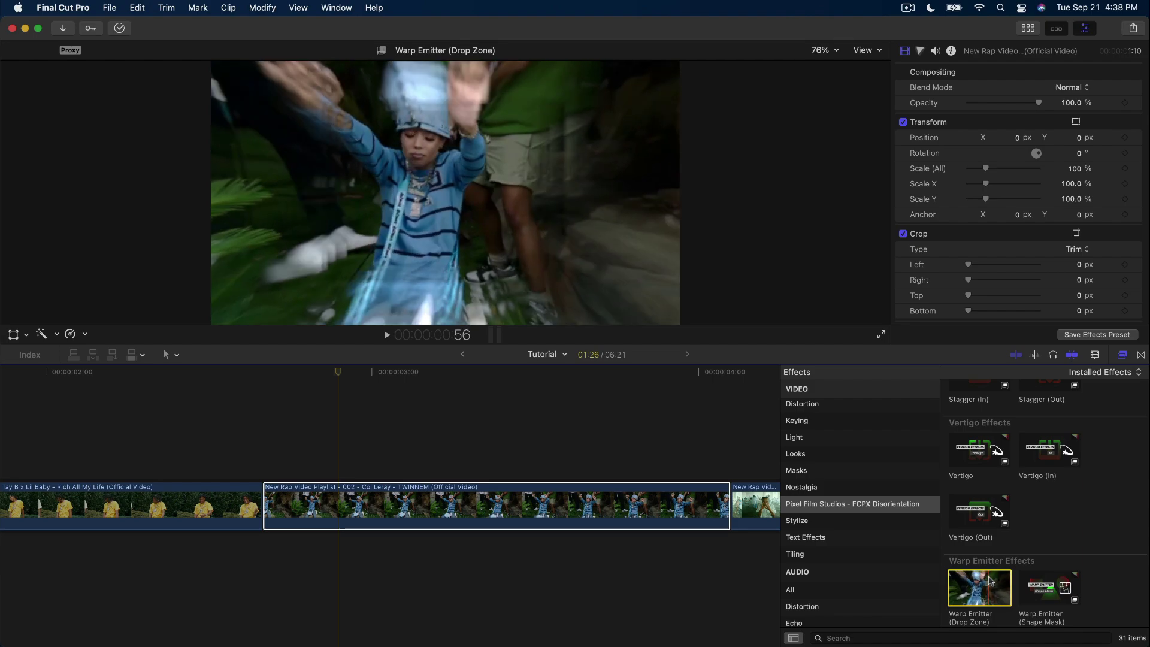
left_click(1053, 586)
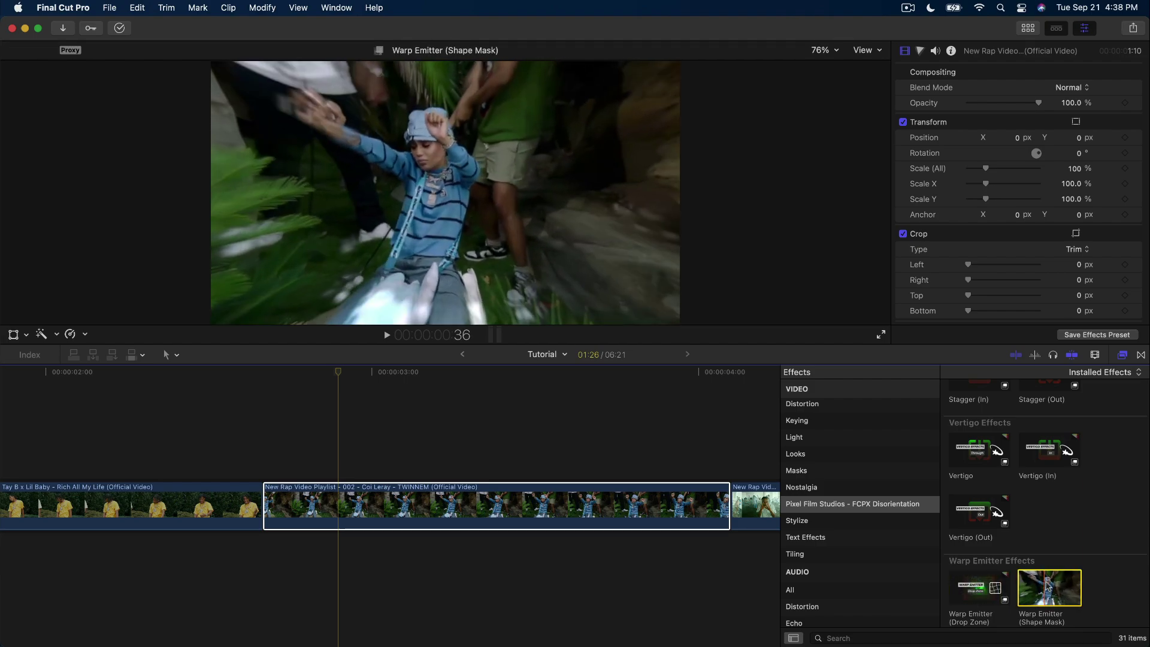
left_click_drag(1047, 587, 452, 497)
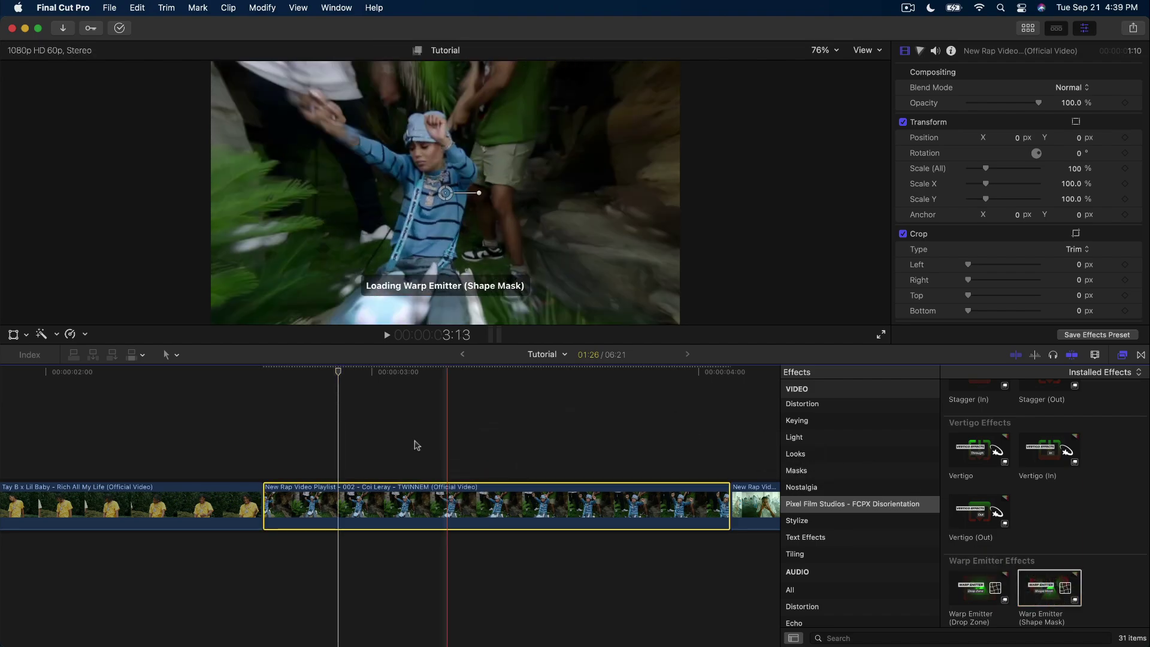
Park the playhead at 3:02 on the third clip, zoom out the timeline, and hide the effects browser
left_click_drag(337, 374, 380, 383)
scroll(379, 385, "right", 3)
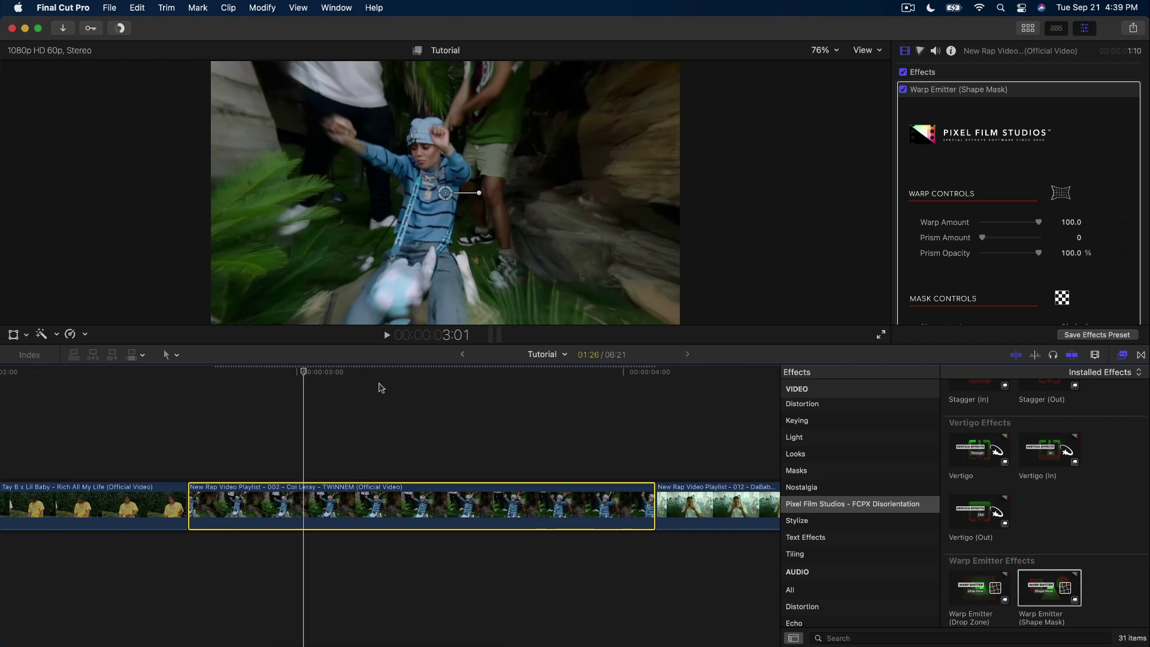
key("super+minus")
mouse_move(291, 375)
left_mouse_down()
mouse_move(321, 374)
mouse_move(295, 372)
mouse_move(306, 372)
left_mouse_up()
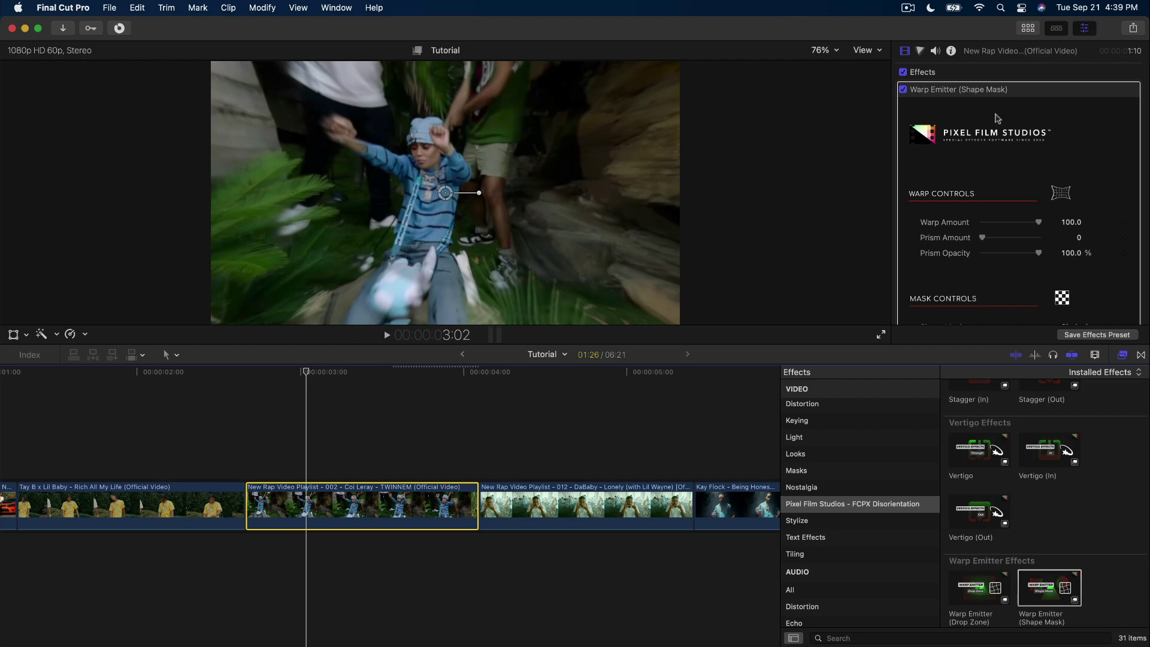
left_click(1122, 354)
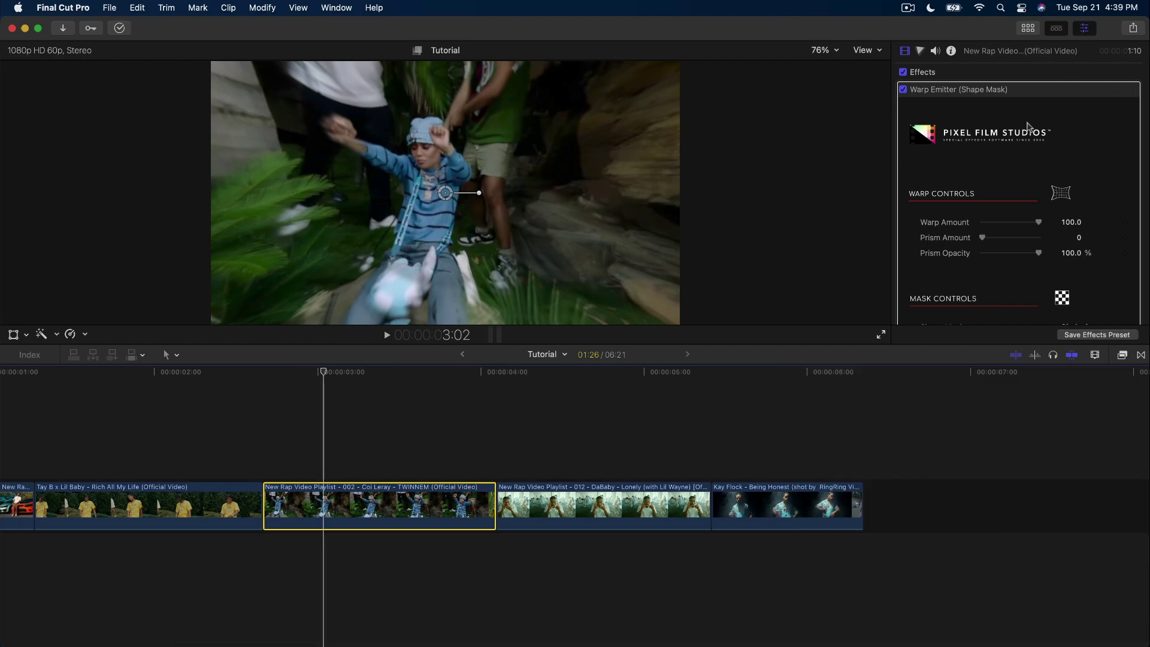
Try out the Warp Emitter's warp controls, keeping Warp Amount at 100 and setting Prism Amount to 29.82
scroll(983, 168, "down", 3)
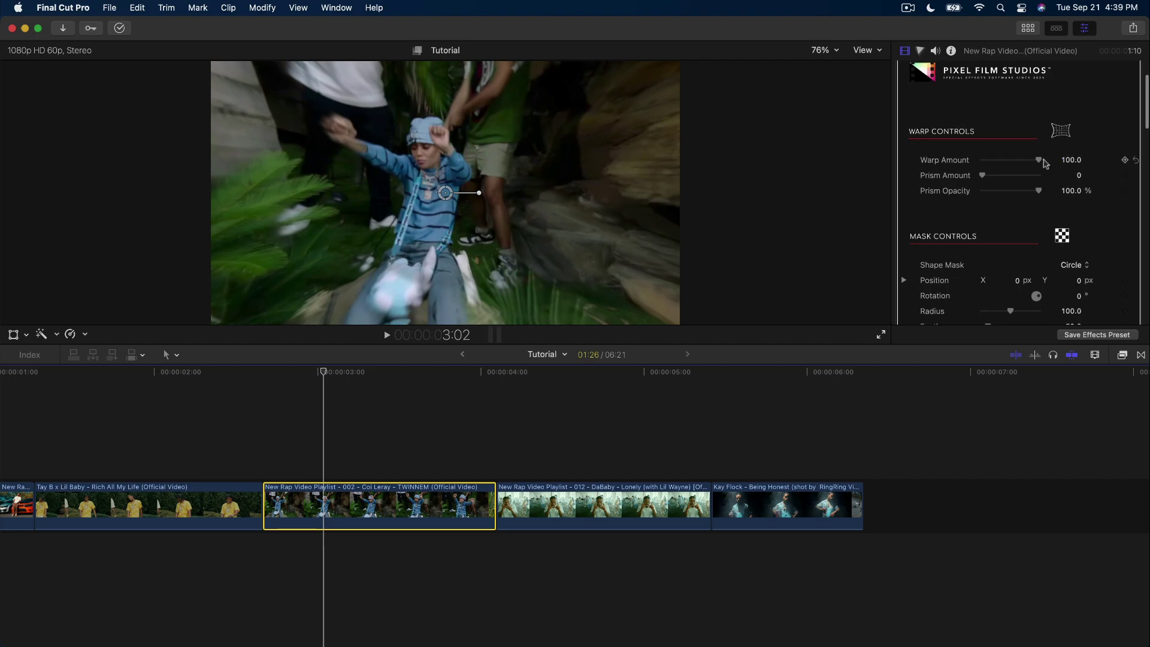
mouse_move(1042, 162)
left_mouse_down()
mouse_move(1011, 169)
mouse_move(1048, 166)
left_mouse_up()
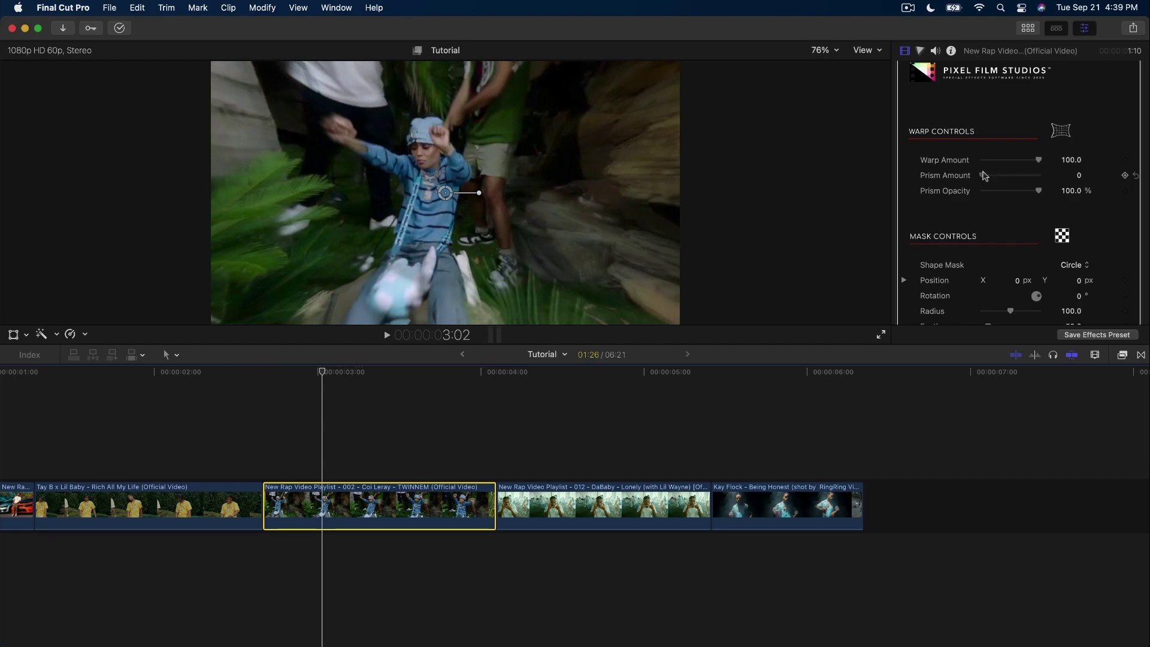
left_click_drag(1003, 176, 1036, 175)
left_click_drag(1000, 178, 1002, 177)
scroll(970, 229, "down", 1)
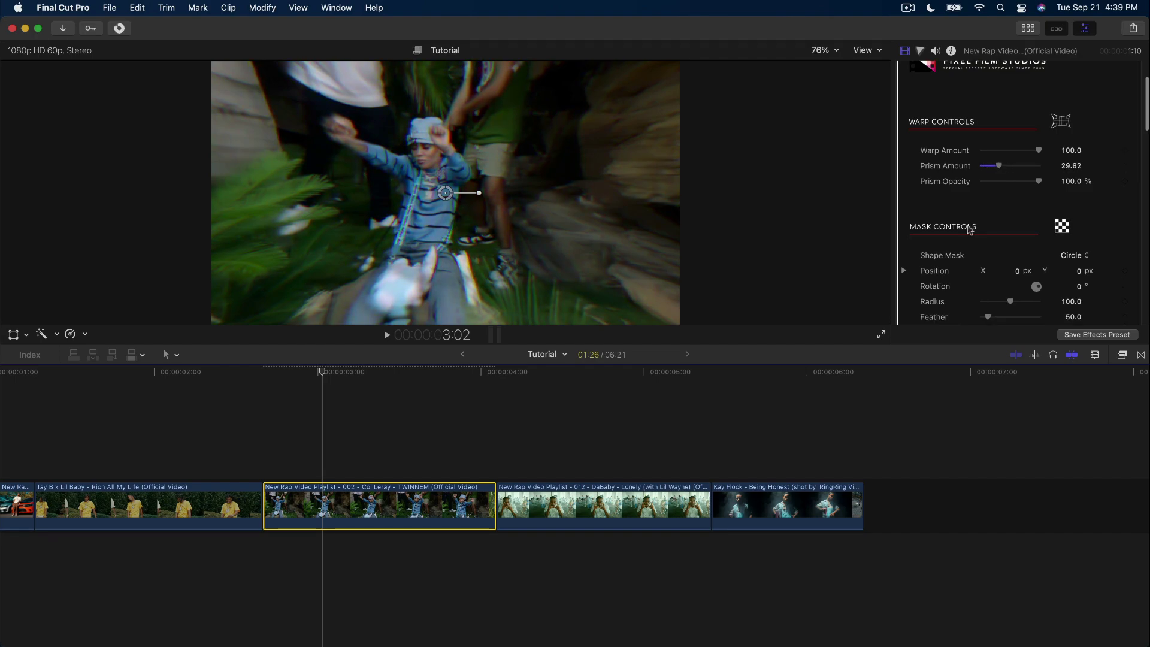
Try the Box, Diamond Suit and Octagon shape masks on the Warp Emitter, and return the mask to Circle
scroll(970, 229, "down", 5)
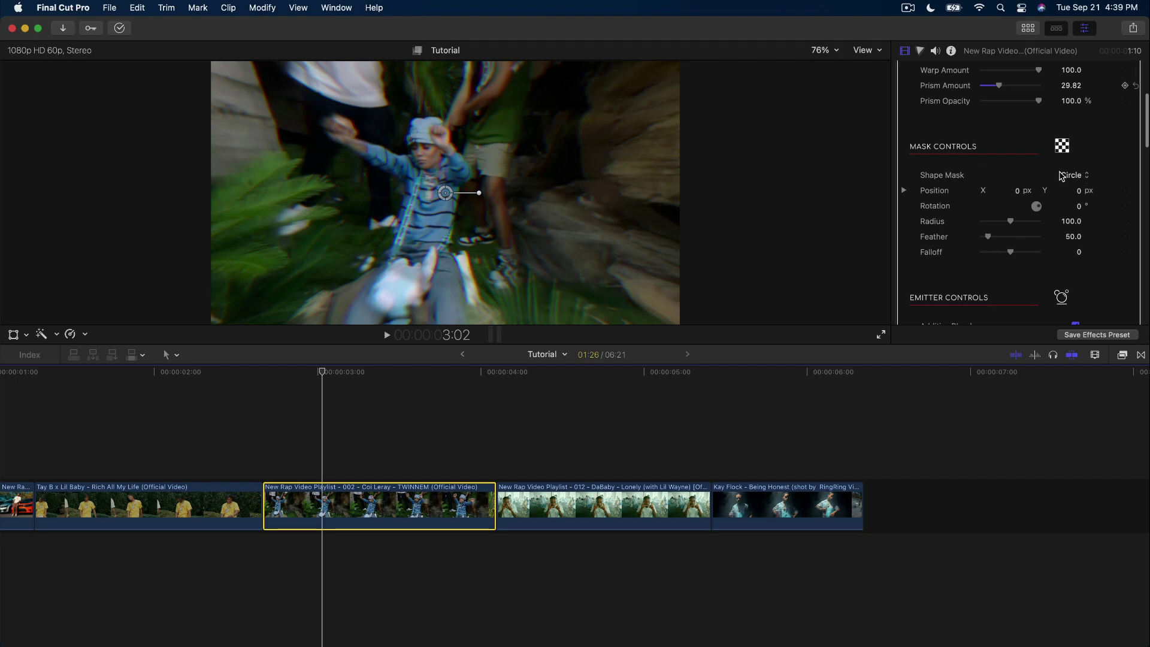
left_click(1081, 179)
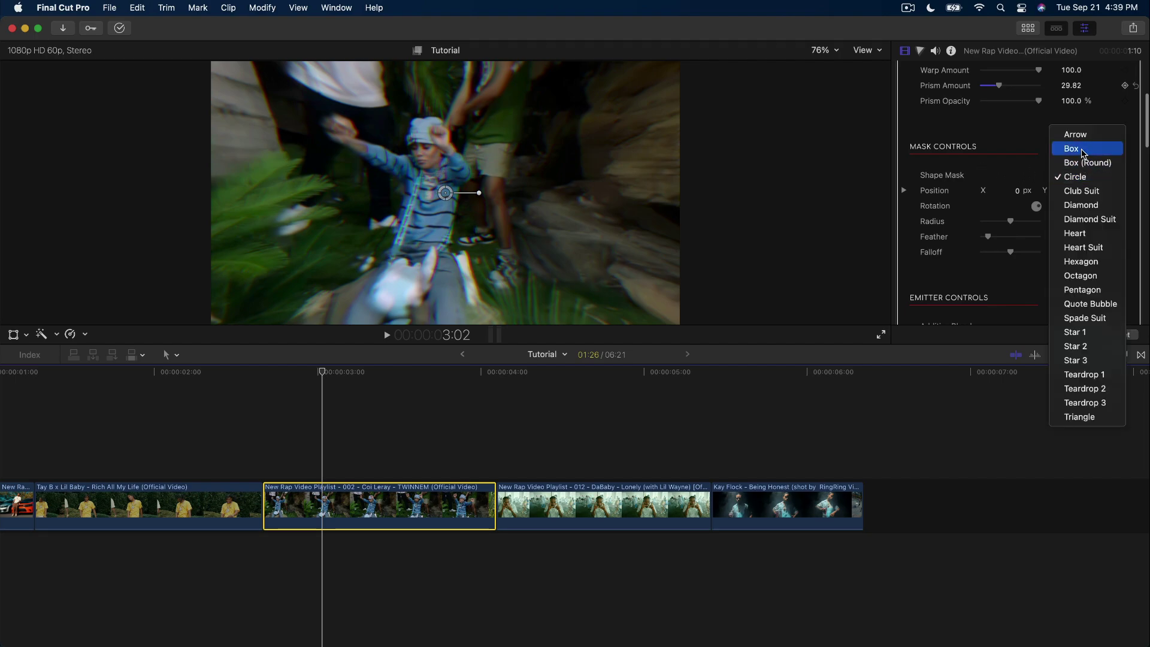
left_click(1083, 151)
left_click(1078, 175)
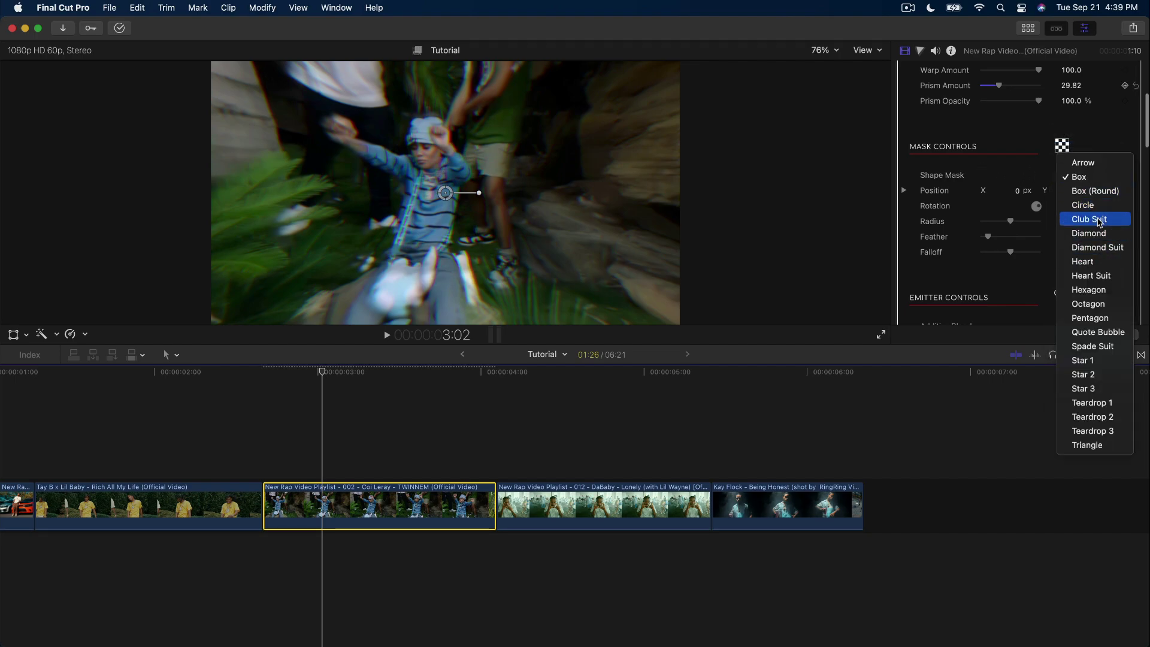
left_click(1100, 221)
left_click(1069, 175)
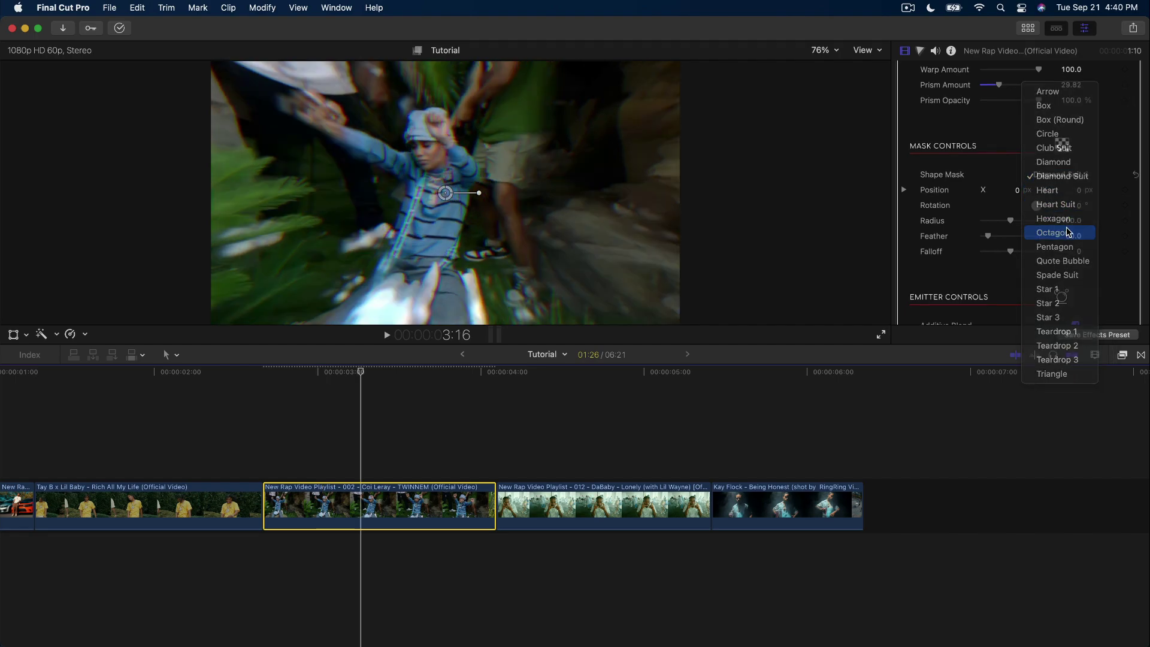
left_click(1059, 232)
left_click(1069, 174)
left_click(1068, 79)
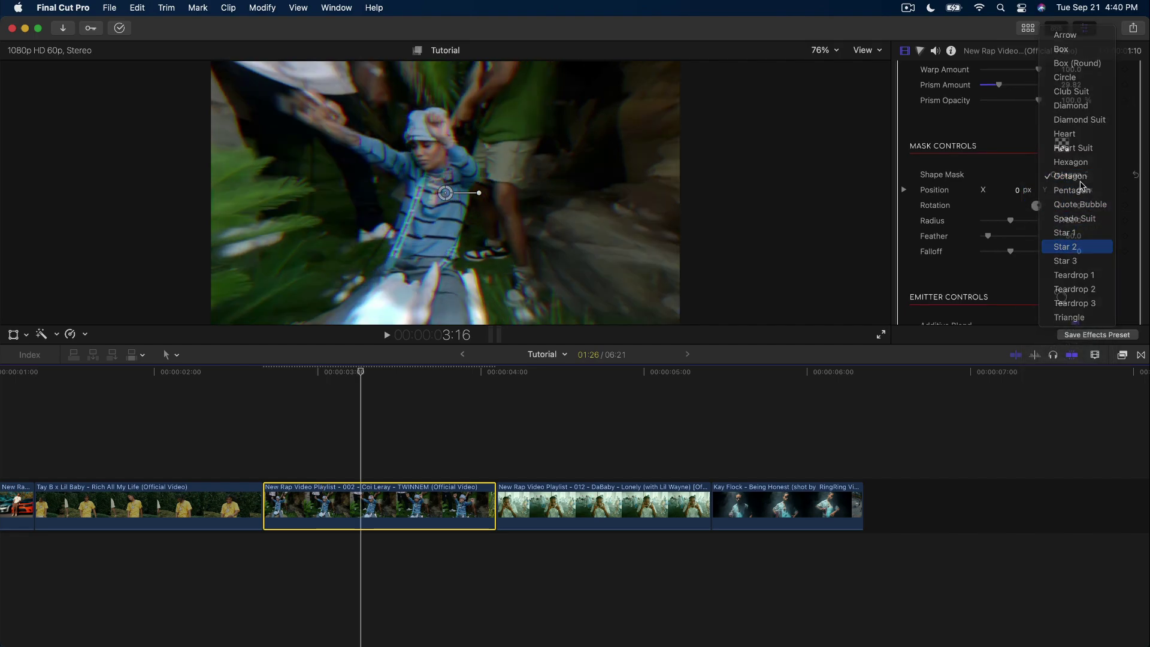
Set the circular mask's Radius to 81.21 and its Feather to 125.5
mouse_move(1010, 204)
left_mouse_down()
mouse_move(996, 224)
mouse_move(983, 222)
mouse_move(996, 219)
left_mouse_up()
scroll(958, 251, "down", 4)
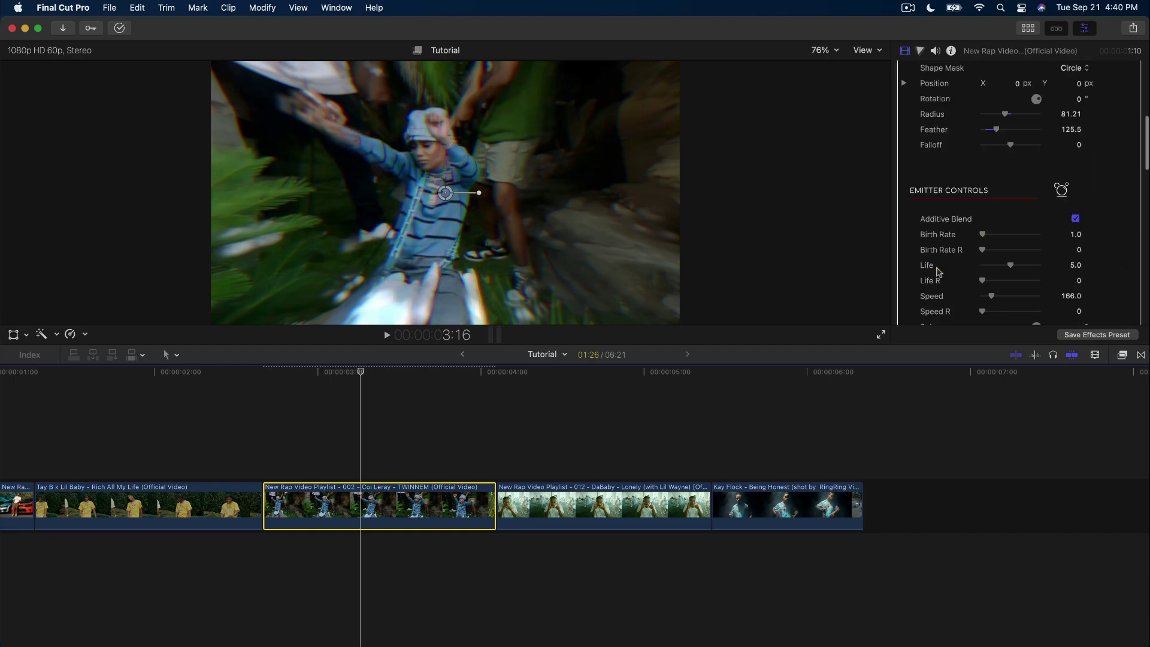
Try out the emitter's Spin at 24.2°, 13.5° and 11.4°, checking the warp at several frames of the third clip
scroll(938, 273, "down", 5)
left_click_drag(360, 366, 312, 367)
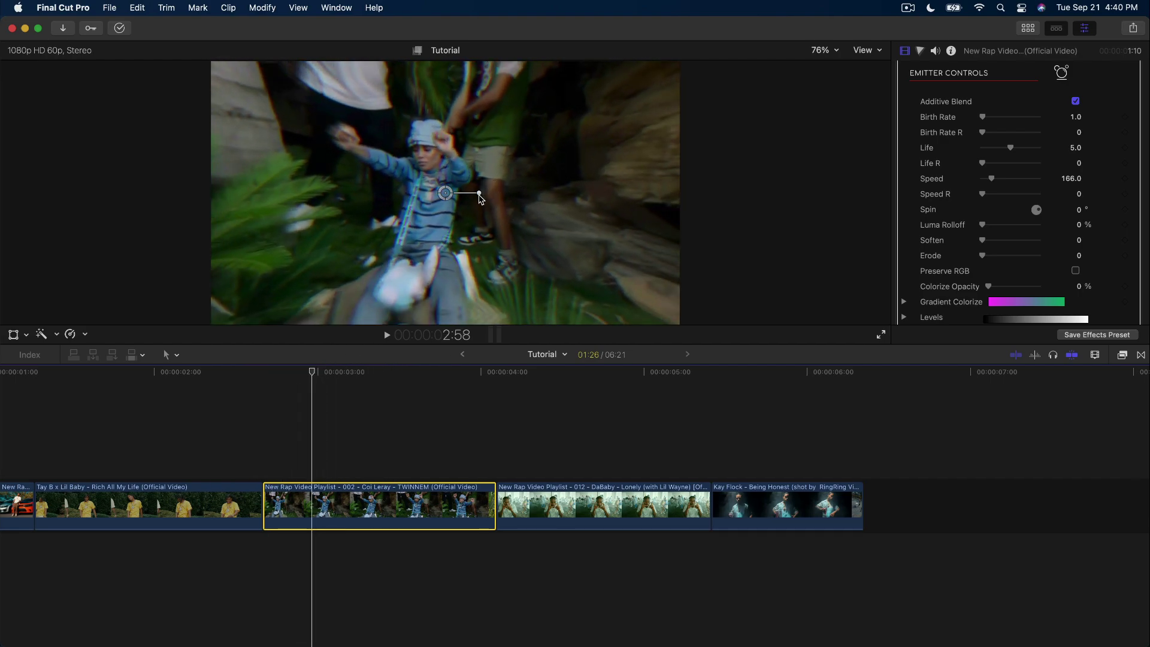
left_click_drag(480, 193, 476, 178)
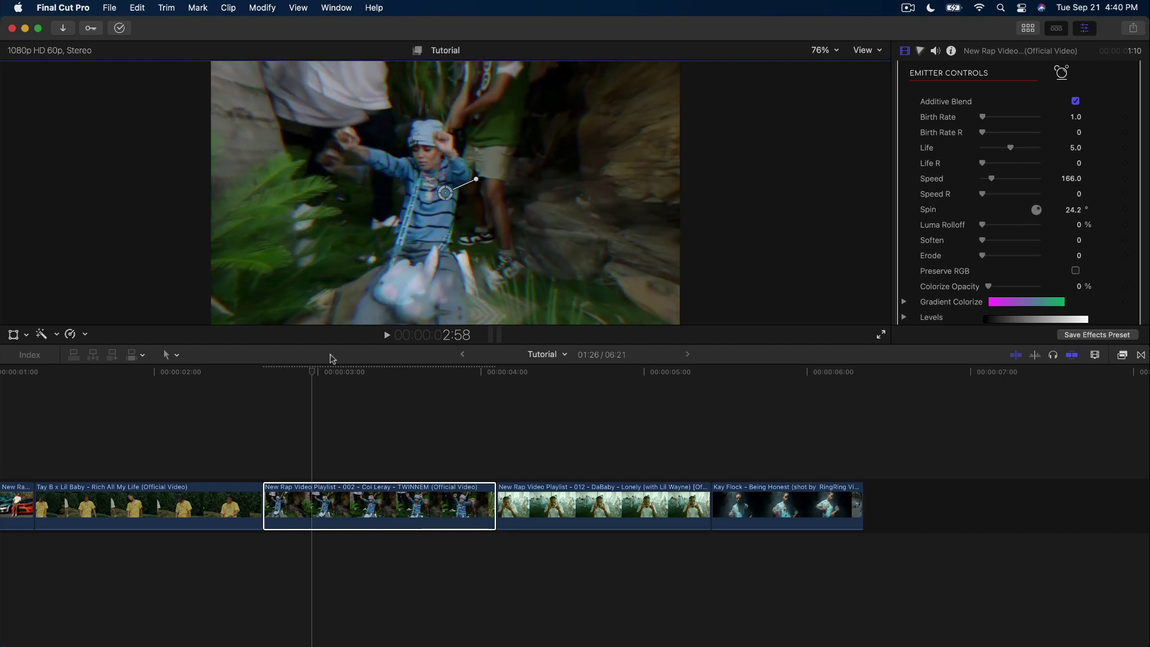
left_click_drag(313, 367, 382, 371)
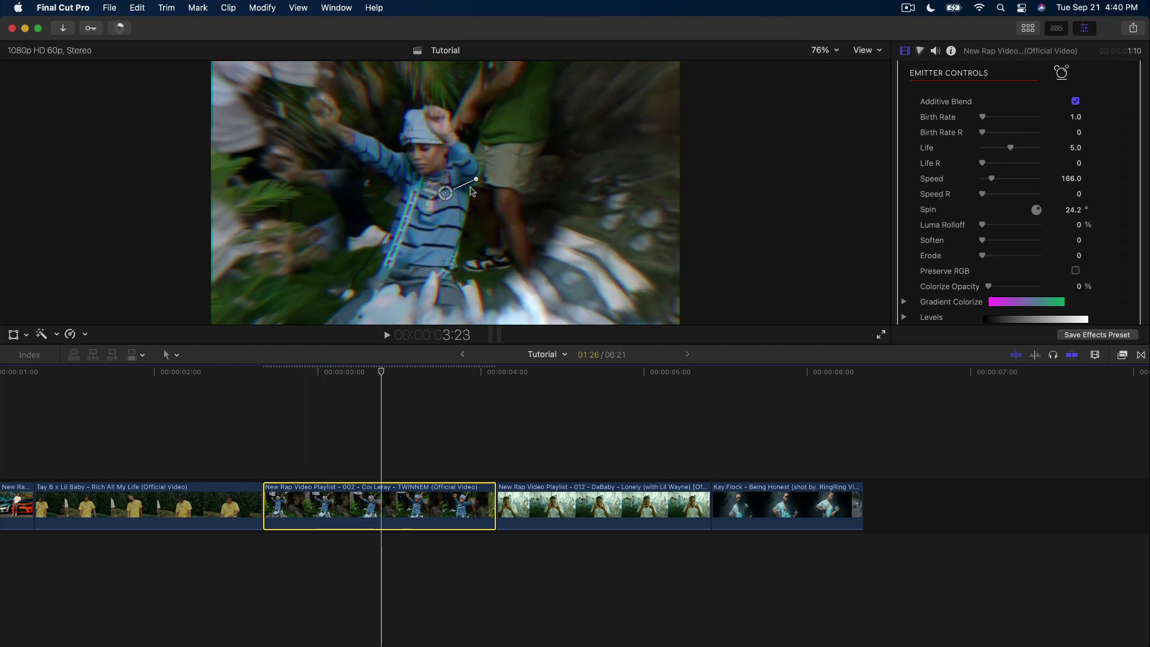
left_click_drag(474, 182, 478, 186)
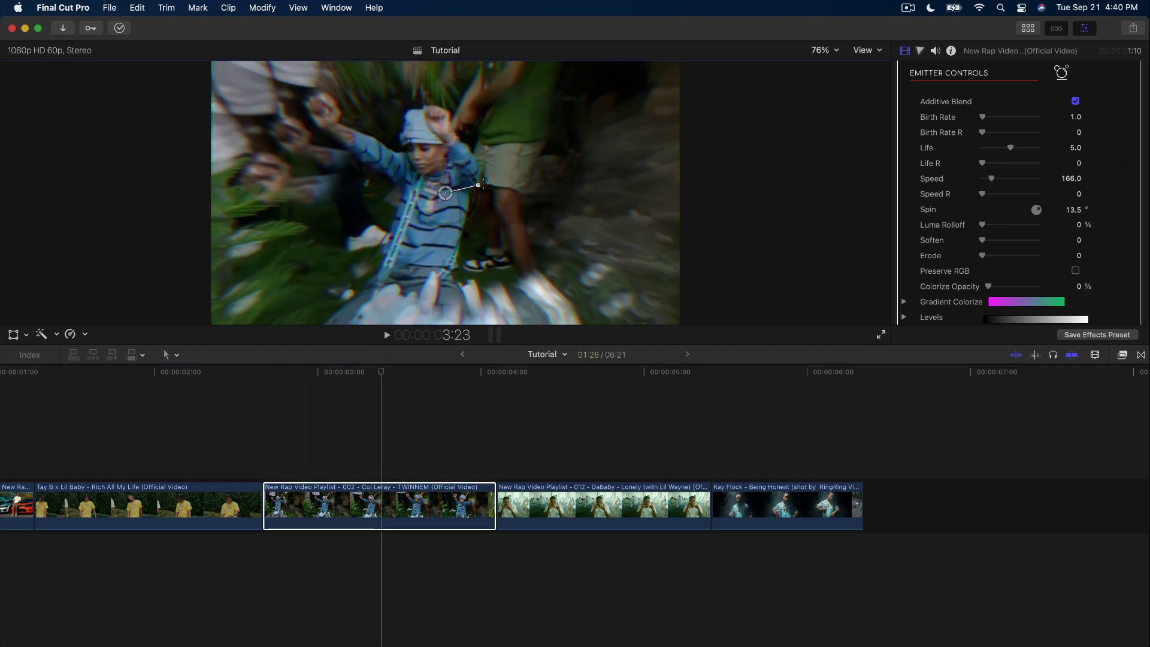
left_click(310, 372)
left_click(375, 372)
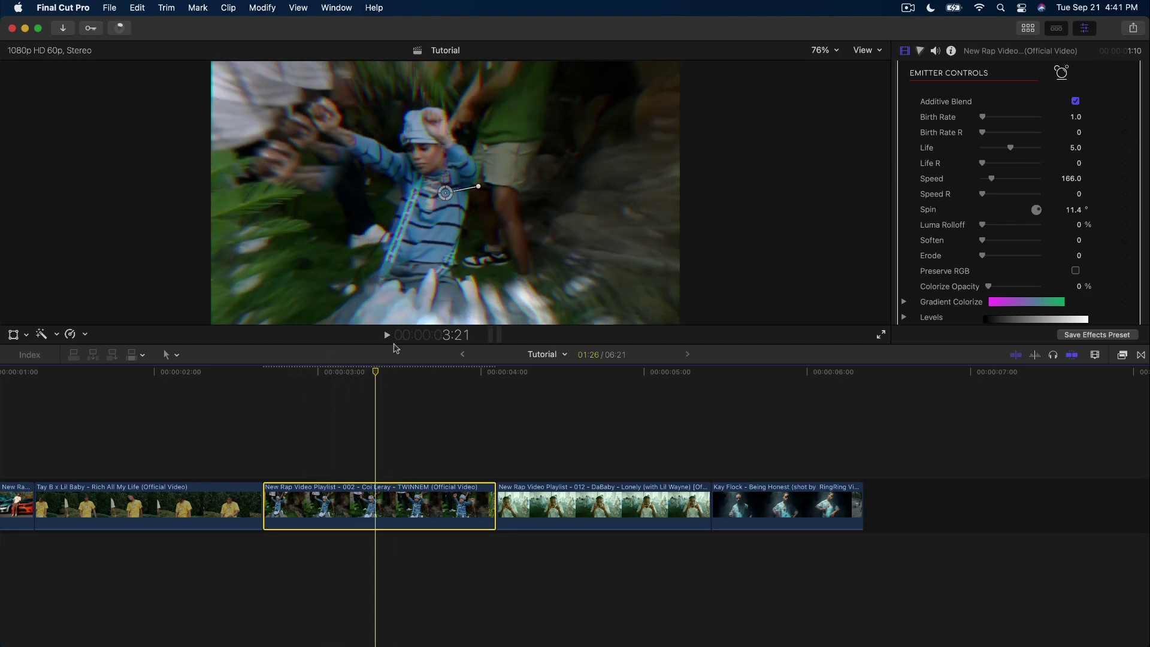
key("space")
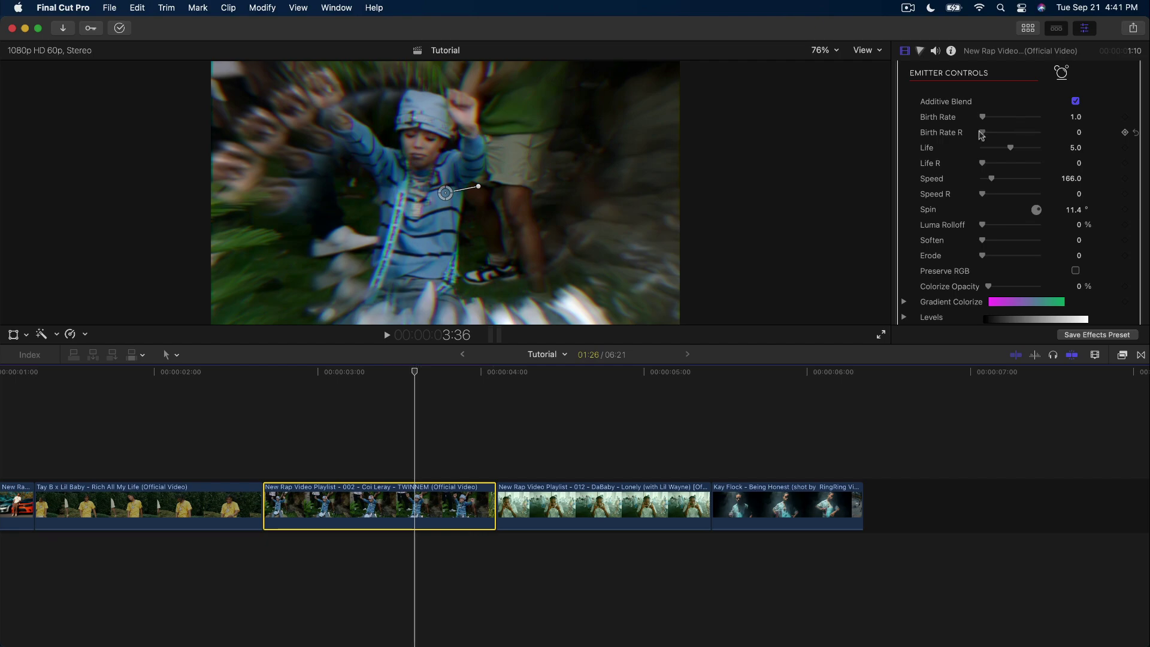
Try a Birth Rate R of 8.0 on the emitter and return it to 0
left_click_drag(983, 132, 981, 134)
left_click_drag(981, 134, 985, 136)
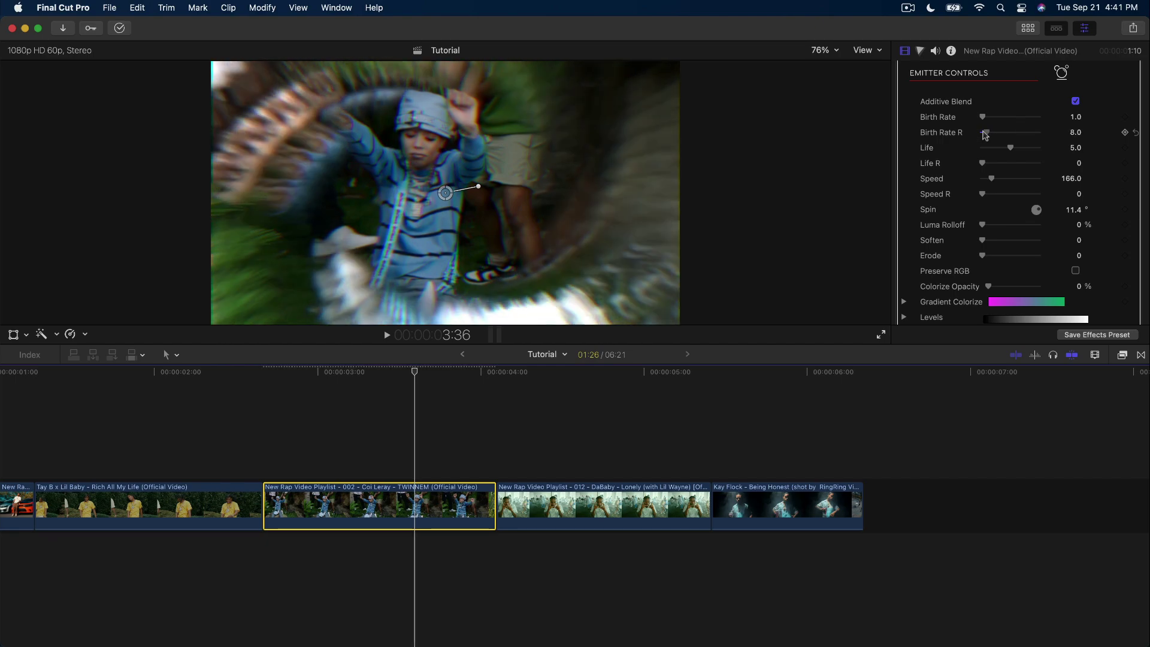
left_click_drag(1081, 137, 957, 199)
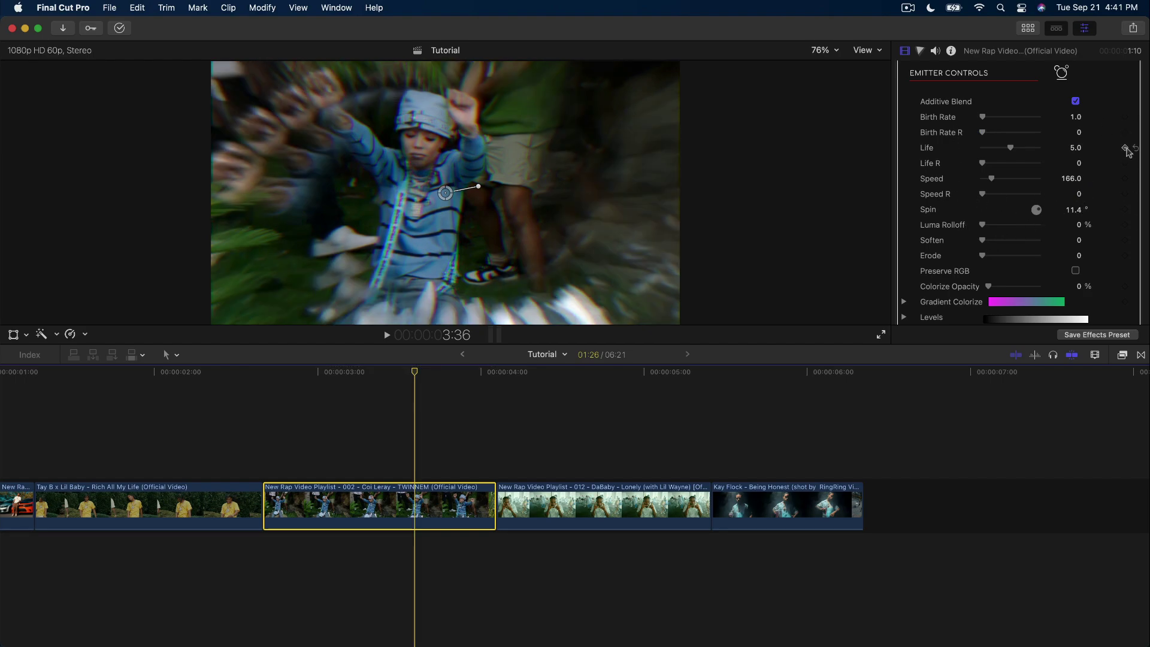
Set the emitter's Spin to 13.4° and Colorize Opacity to 75.69 %, and check the result at 3:22
left_click_drag(1036, 209, 977, 222)
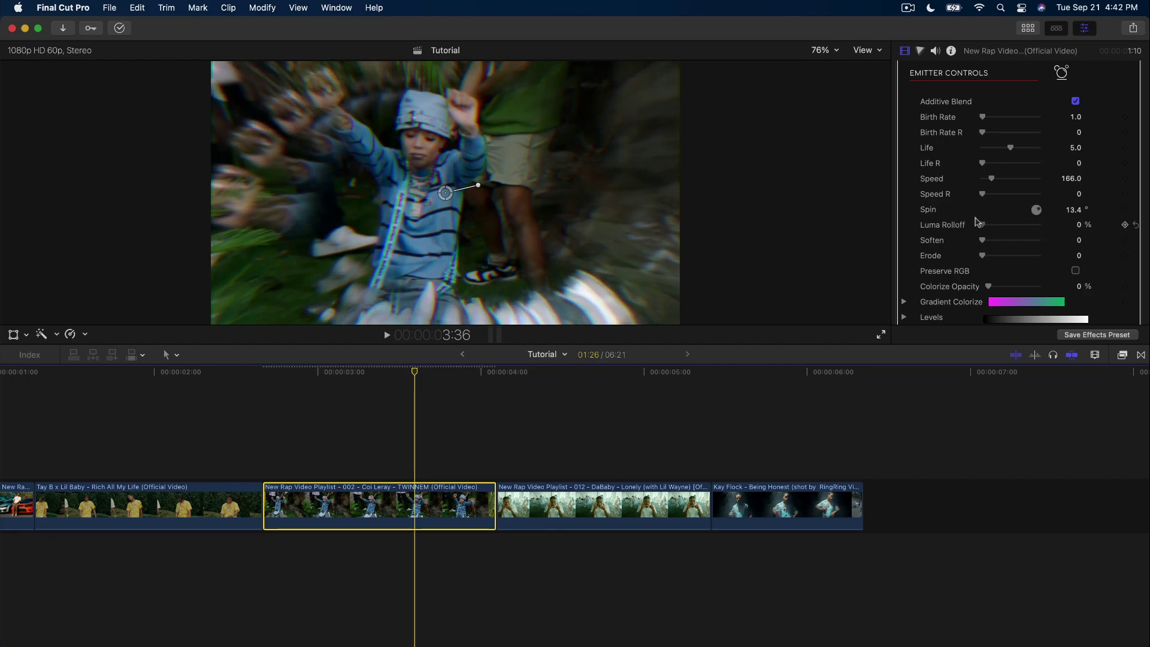
scroll(994, 233, "down", 3)
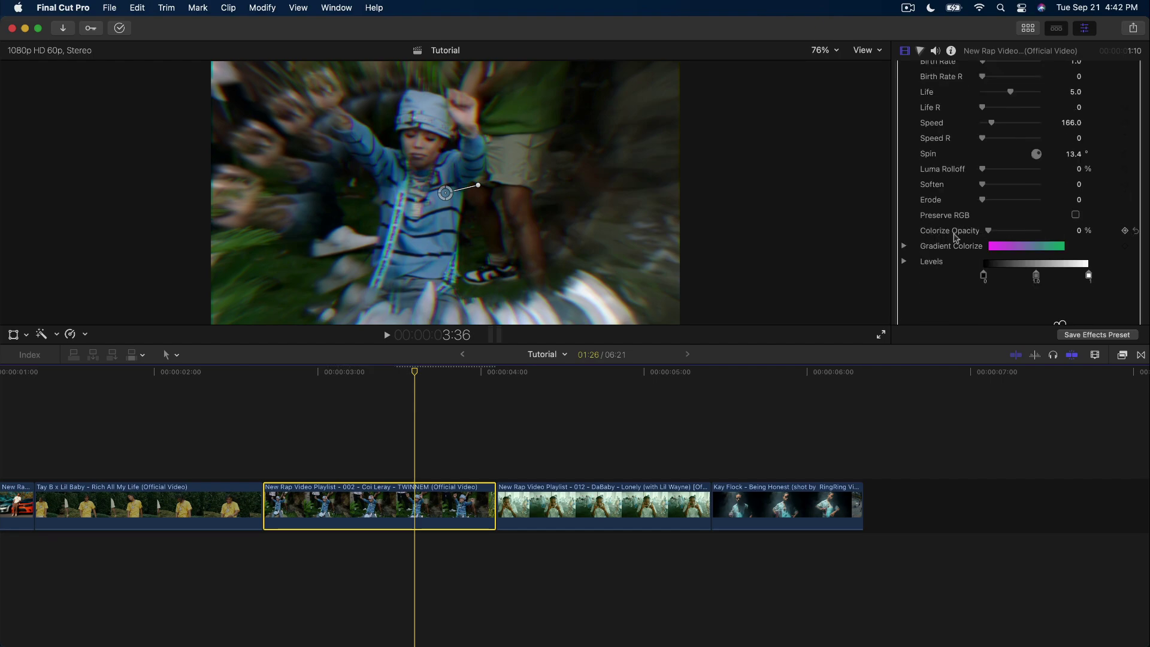
left_click_drag(995, 232, 1028, 231)
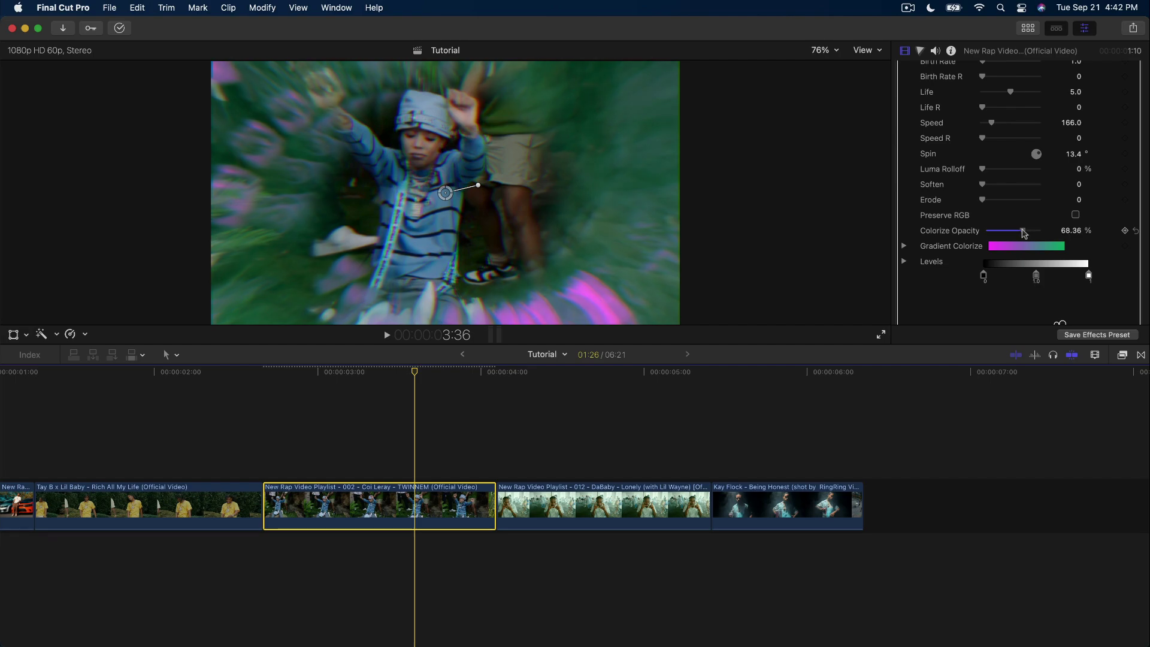
left_click(377, 370)
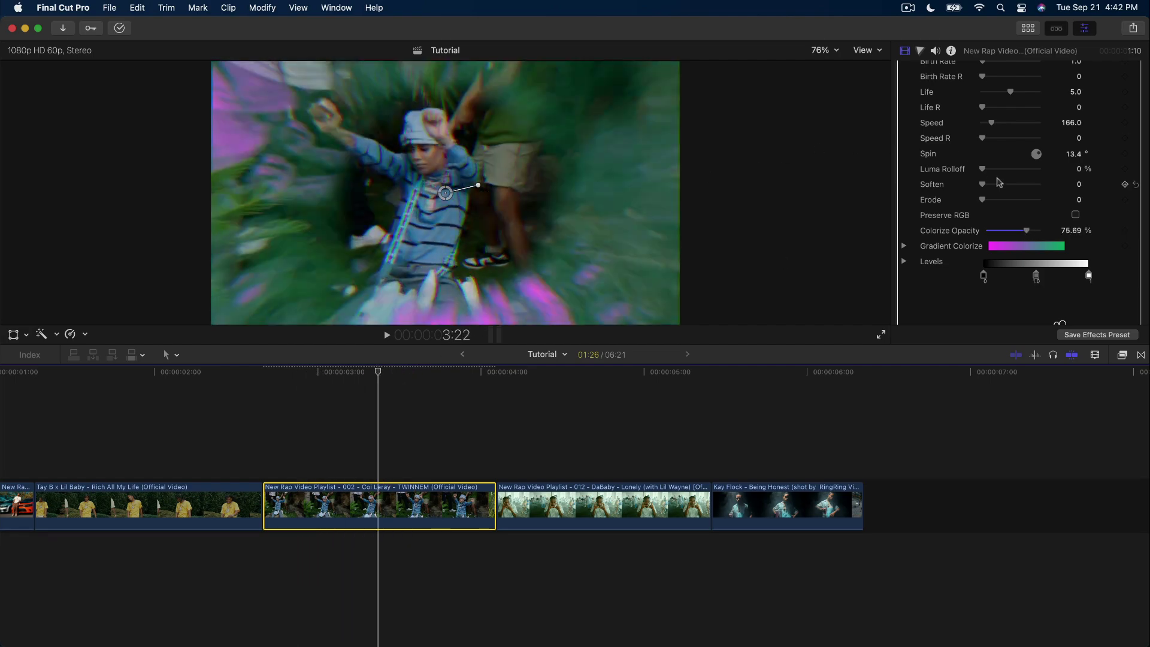
Recolor the start stop of Gradient Colorize to golden yellow, with Red 0.95, Green 0.73 and Blue -0.25
left_click(904, 246)
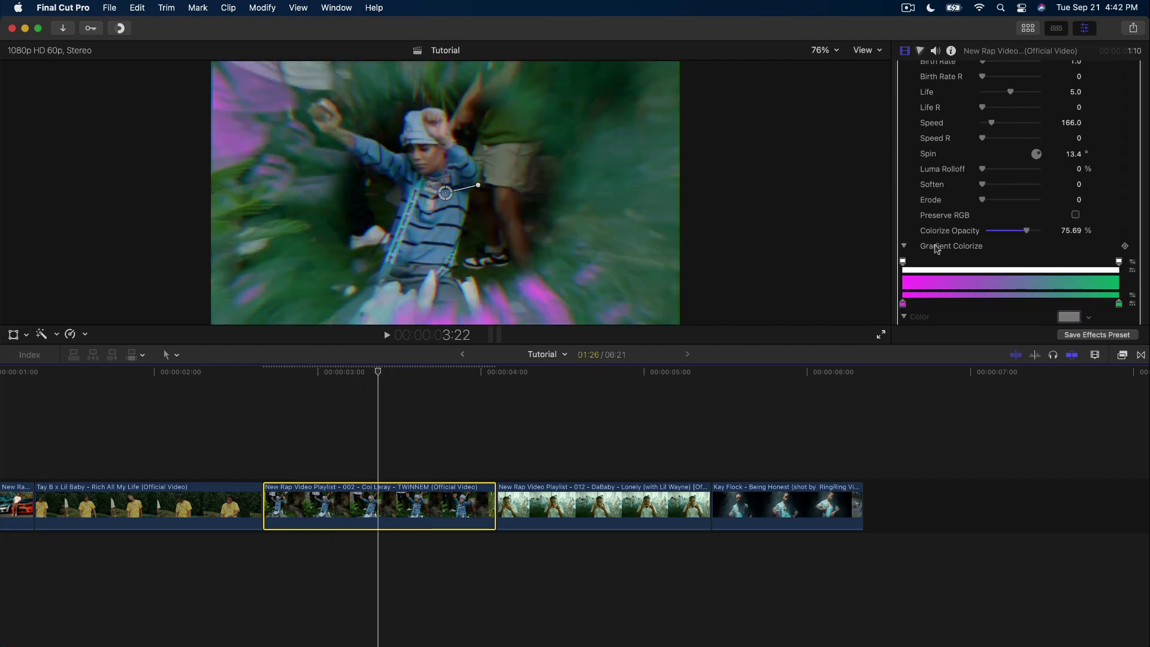
scroll(937, 249, "down", 5)
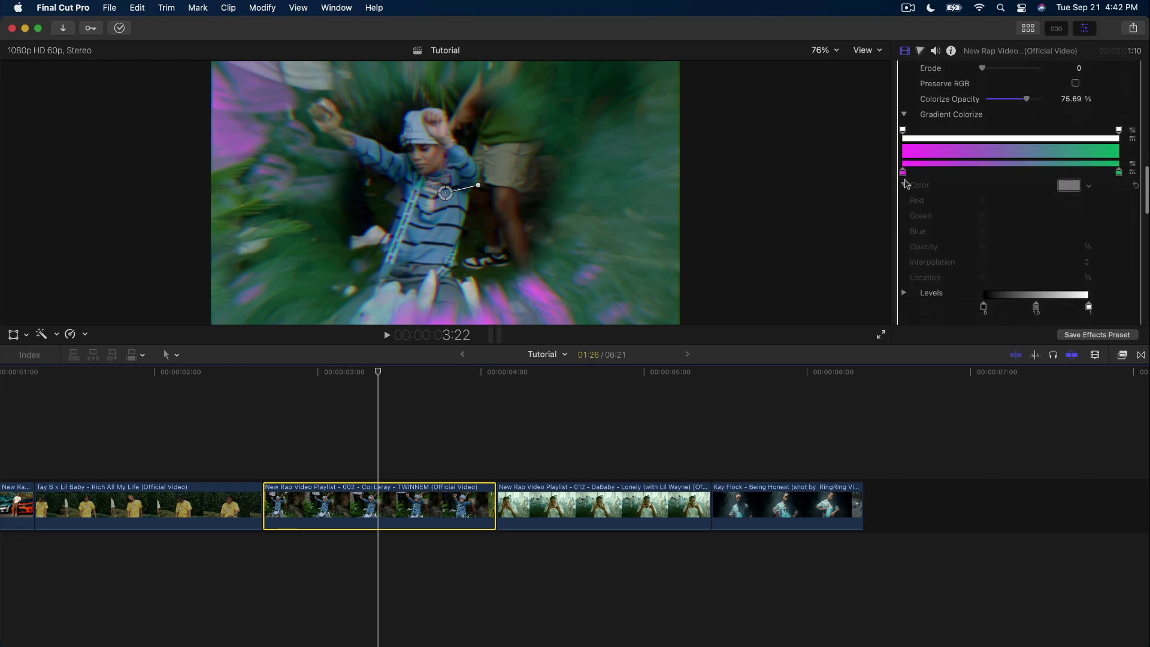
left_click(903, 173)
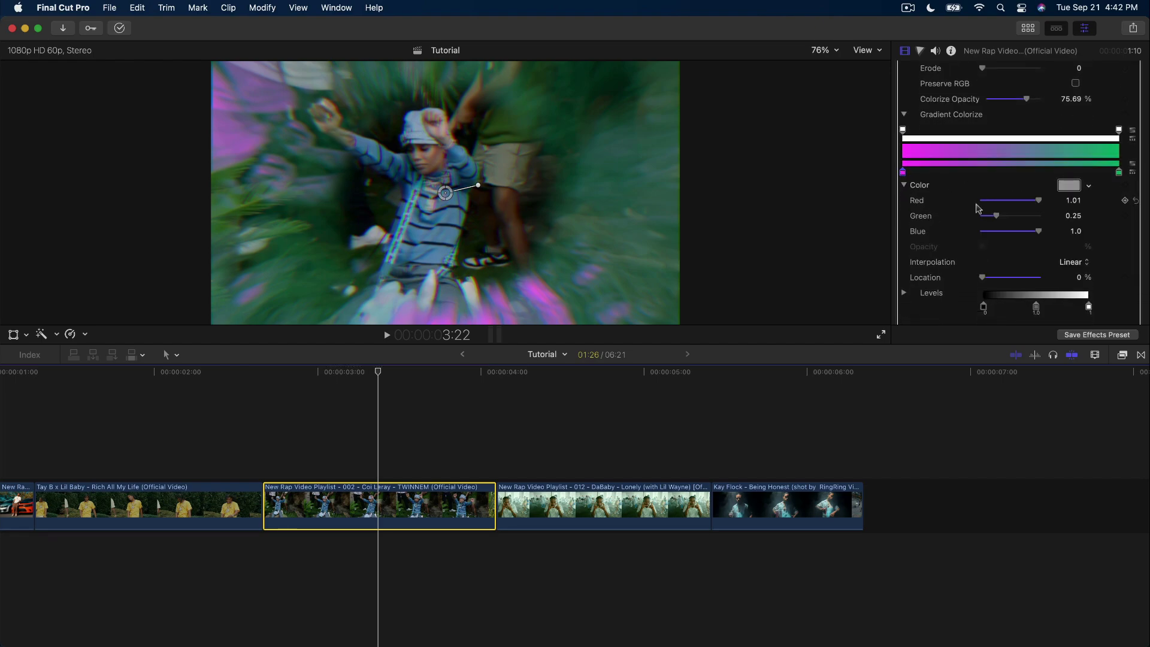
left_click(1069, 185)
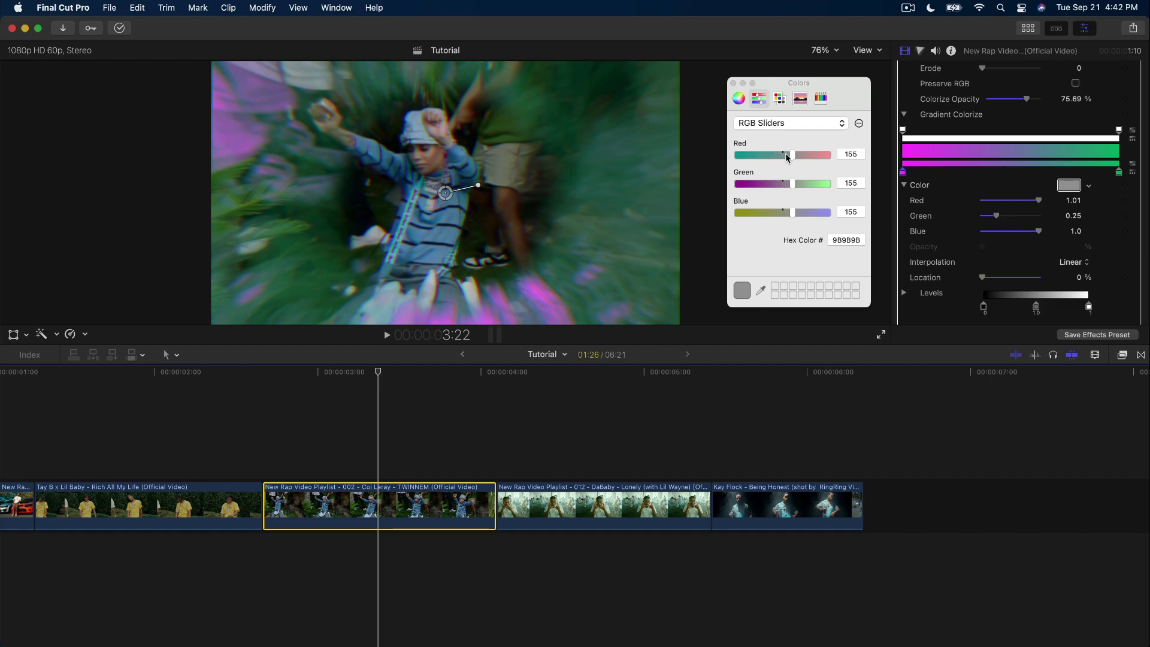
left_click_drag(1076, 201, 1022, 232)
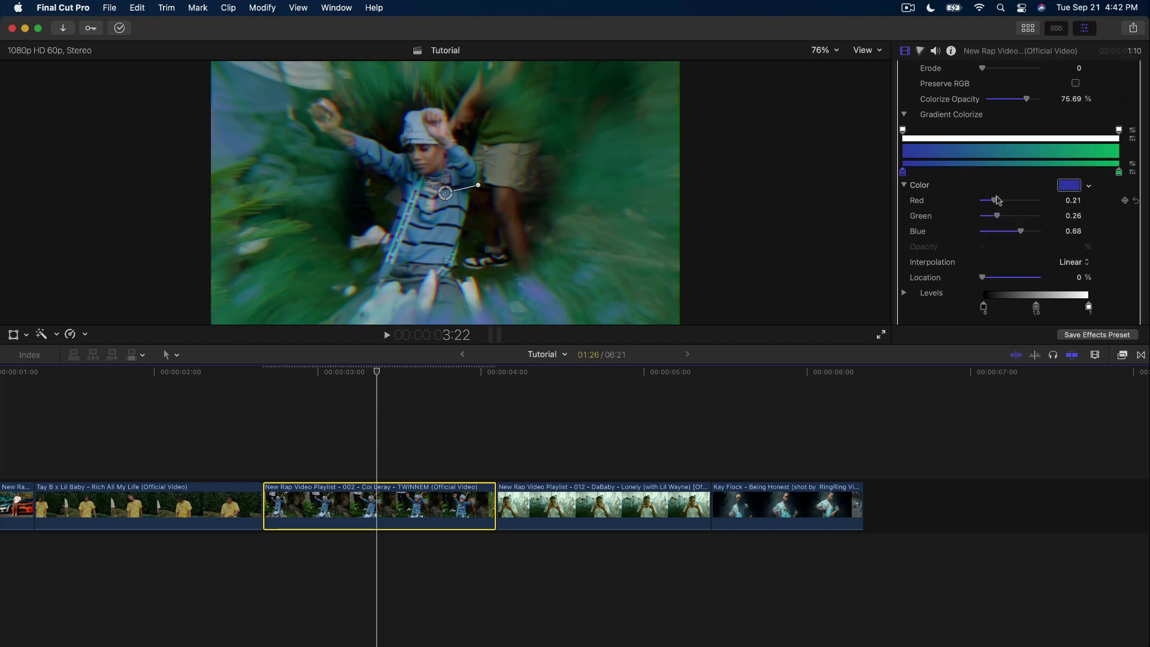
left_click(1066, 187)
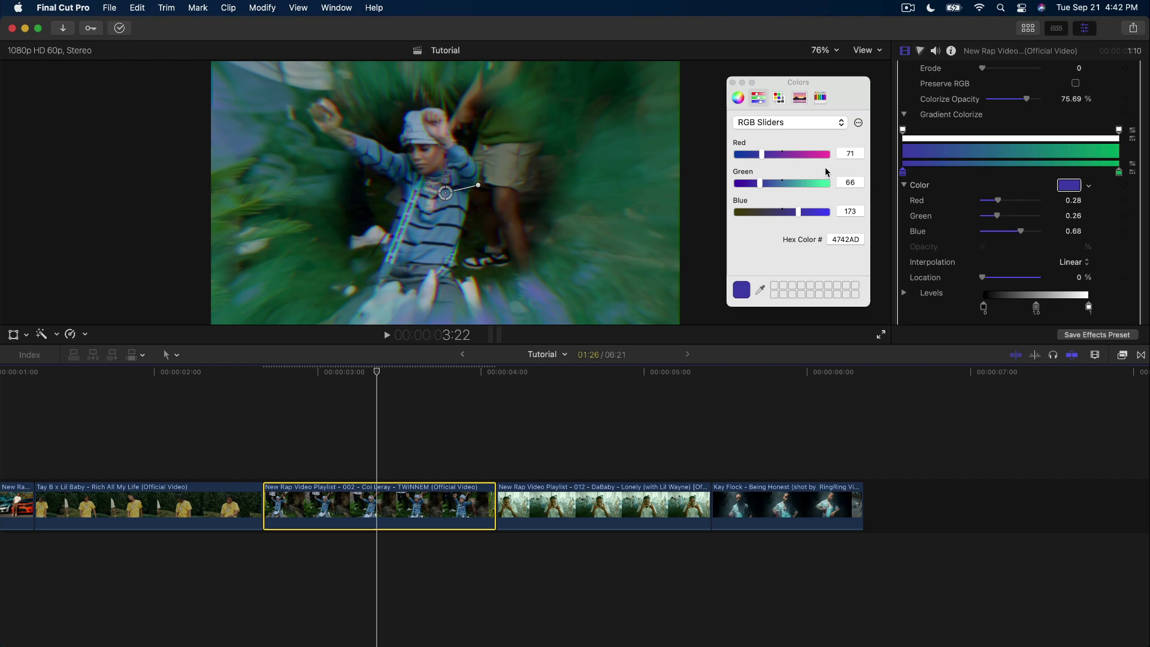
left_click(738, 98)
mouse_move(791, 192)
left_mouse_down()
mouse_move(782, 142)
mouse_move(839, 143)
left_mouse_up()
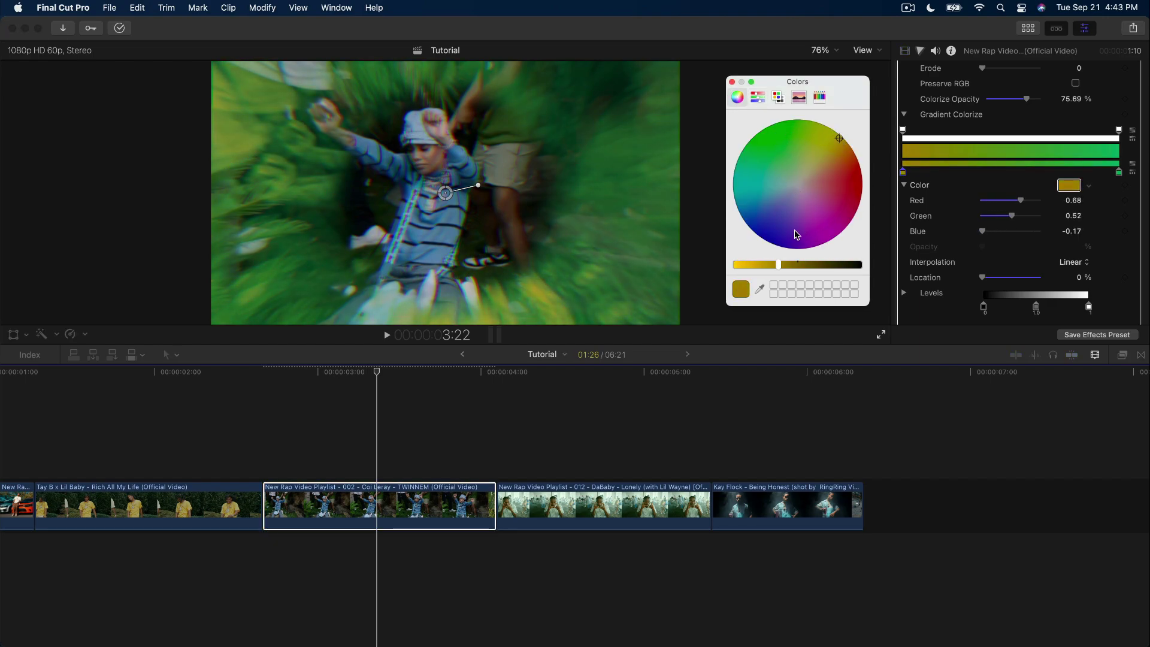
left_click_drag(778, 264, 735, 264)
left_click(732, 81)
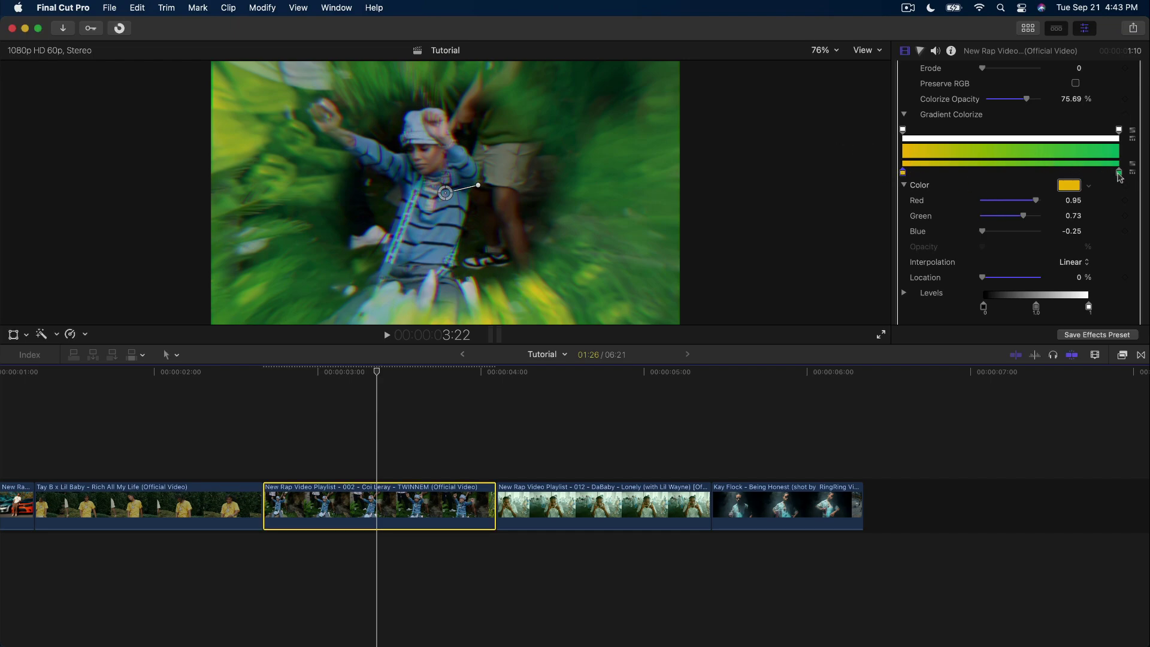
Recolor the end stop of Gradient Colorize to dark green, with Red -0.1, Green 0.29 and Blue 0.22
left_click(1118, 173)
left_click(1068, 187)
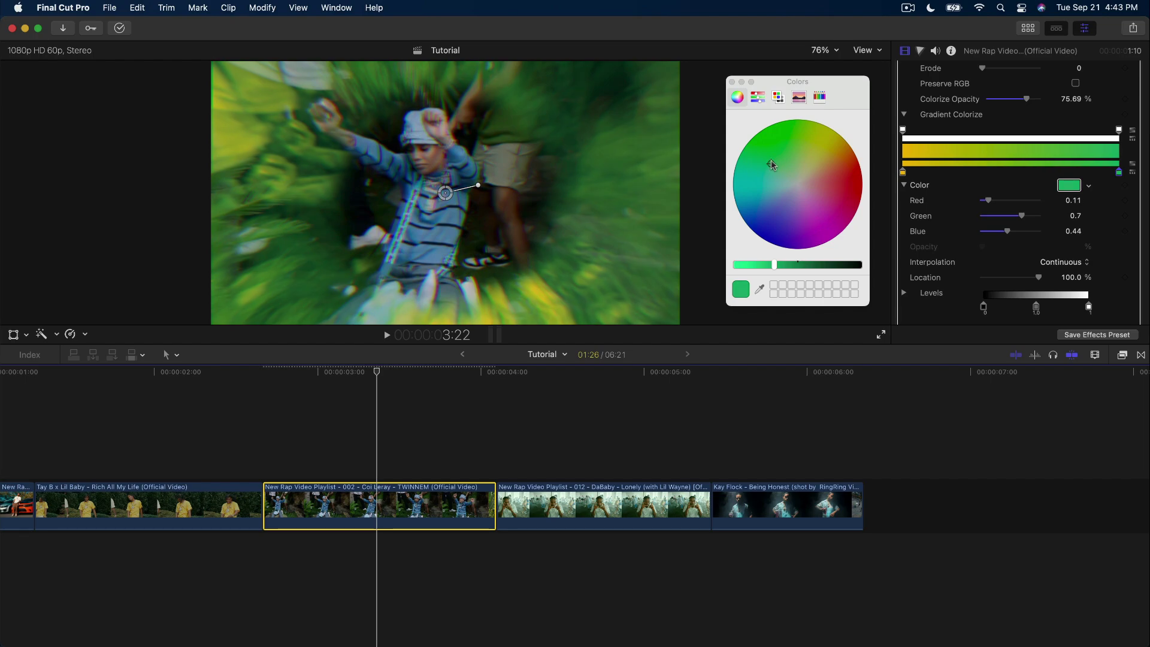
left_click_drag(772, 165, 785, 128)
left_click_drag(773, 265, 826, 268)
Set the midtone marker of the emitter's Levels to 0.62
scroll(1085, 223, "down", 3)
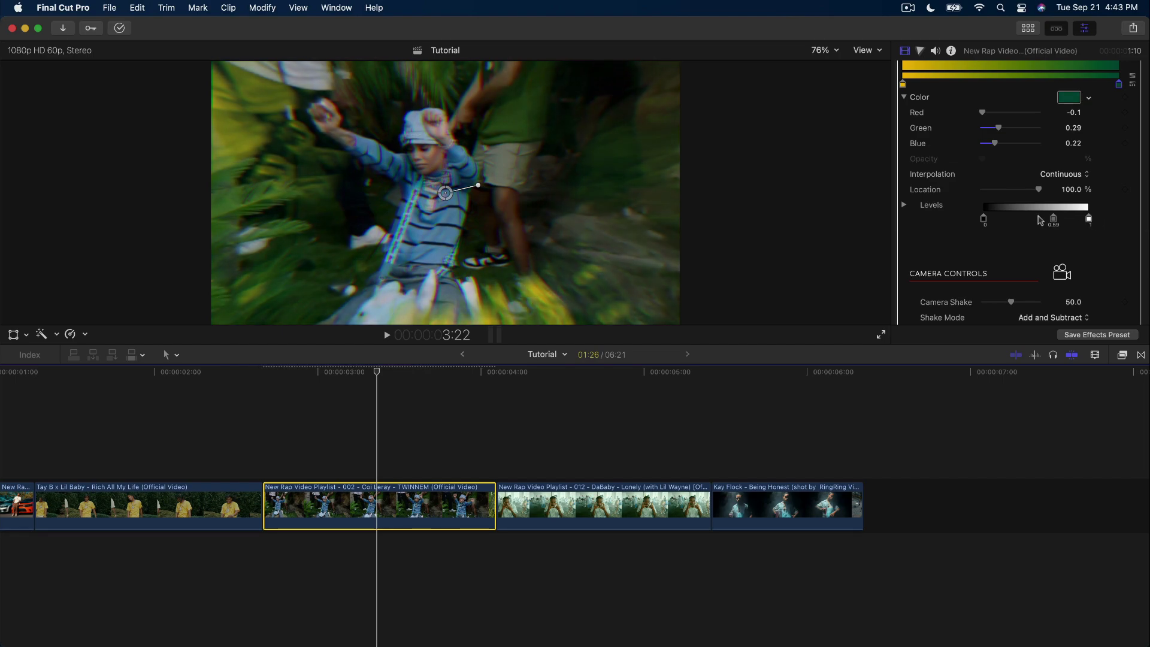
mouse_move(1053, 219)
left_mouse_down()
mouse_move(1028, 220)
mouse_move(1049, 218)
left_mouse_up()
Set Camera Shake to 63.01 and generate a new random Shake seed in the camera controls
scroll(994, 245, "down", 5)
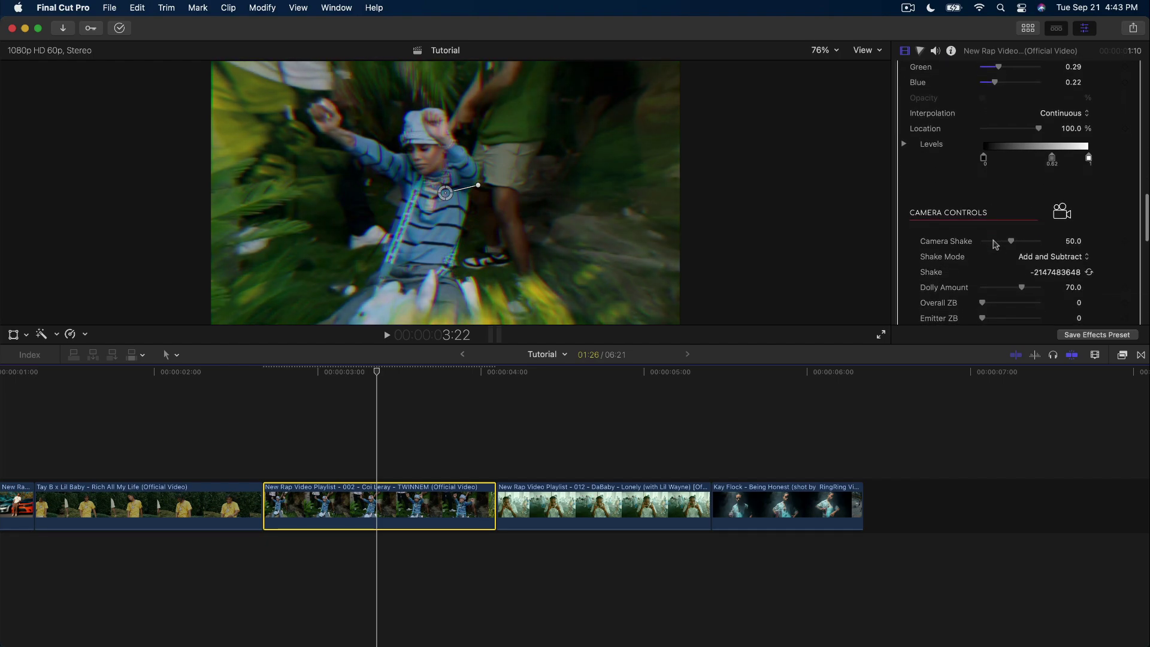
scroll(966, 191, "up", 1)
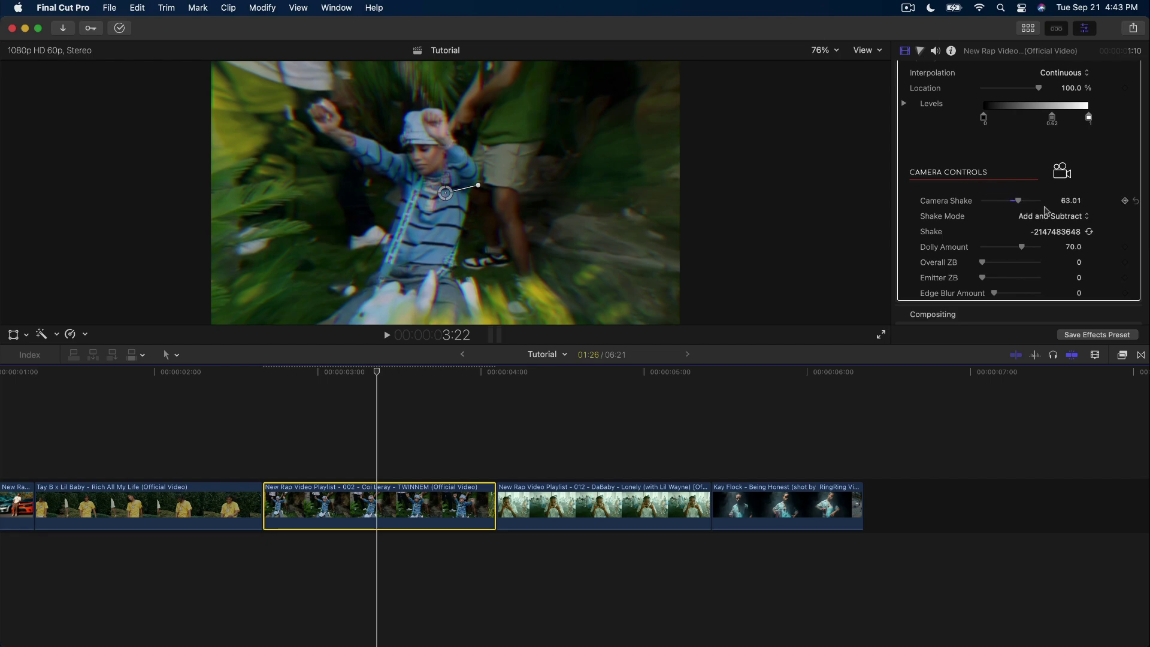
left_click(1088, 232)
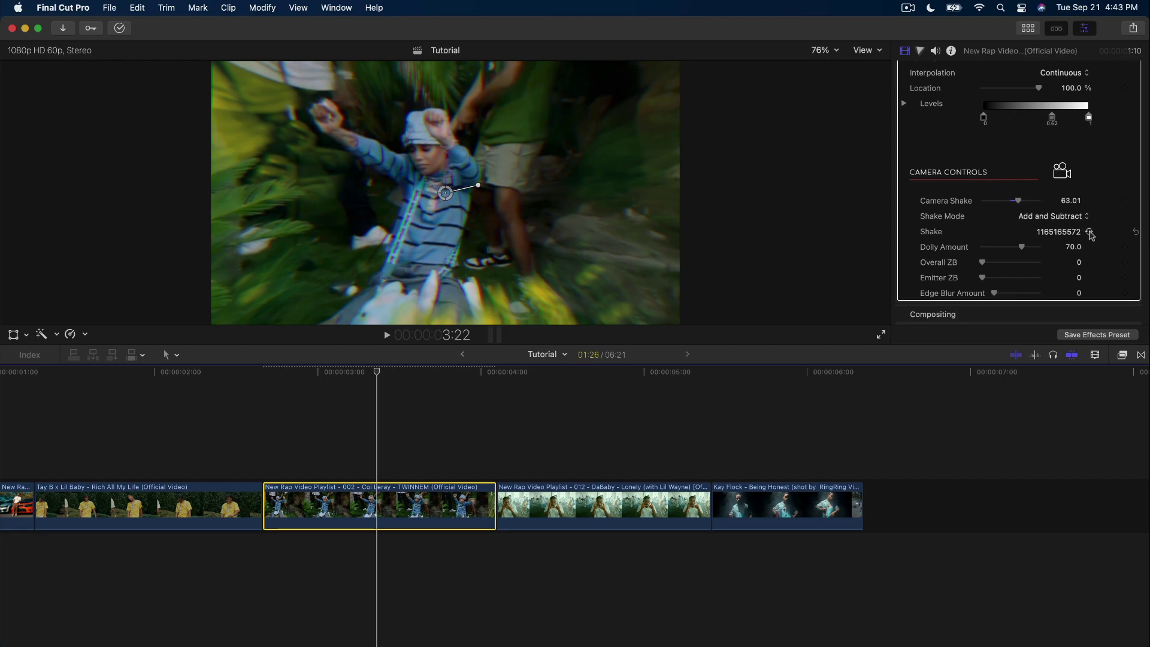
Play the third clip from its start at 2:40 to review the adjusted Warp Emitter effect
scroll(941, 263, "up", 15)
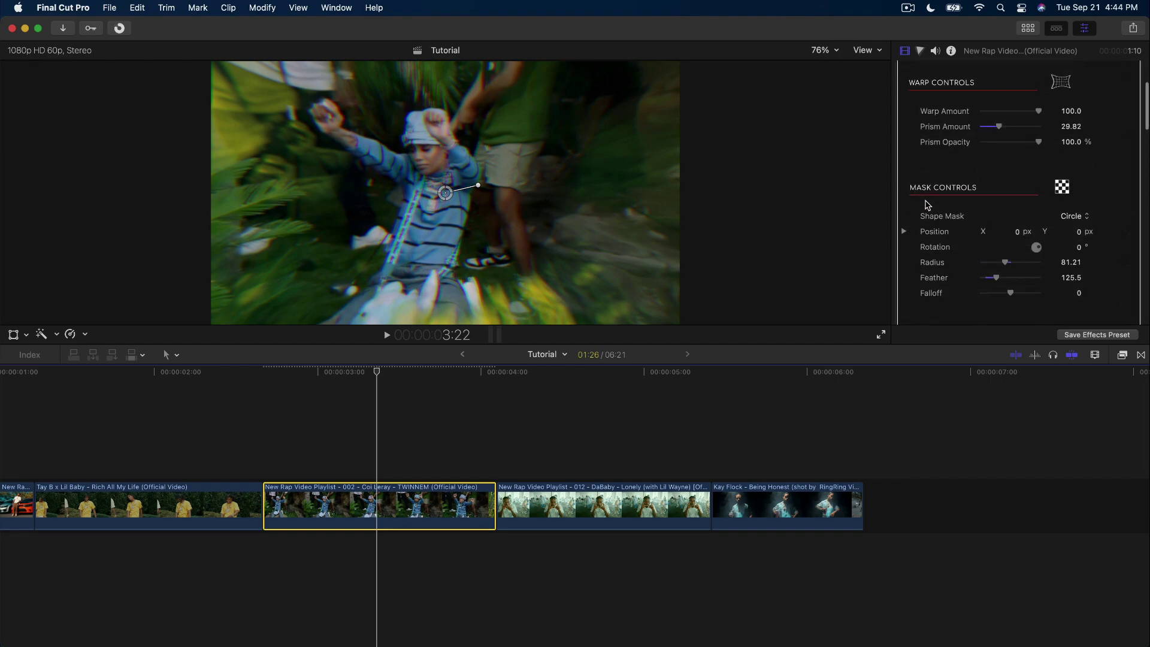
scroll(928, 202, "up", 5)
left_click(449, 371)
key("space")
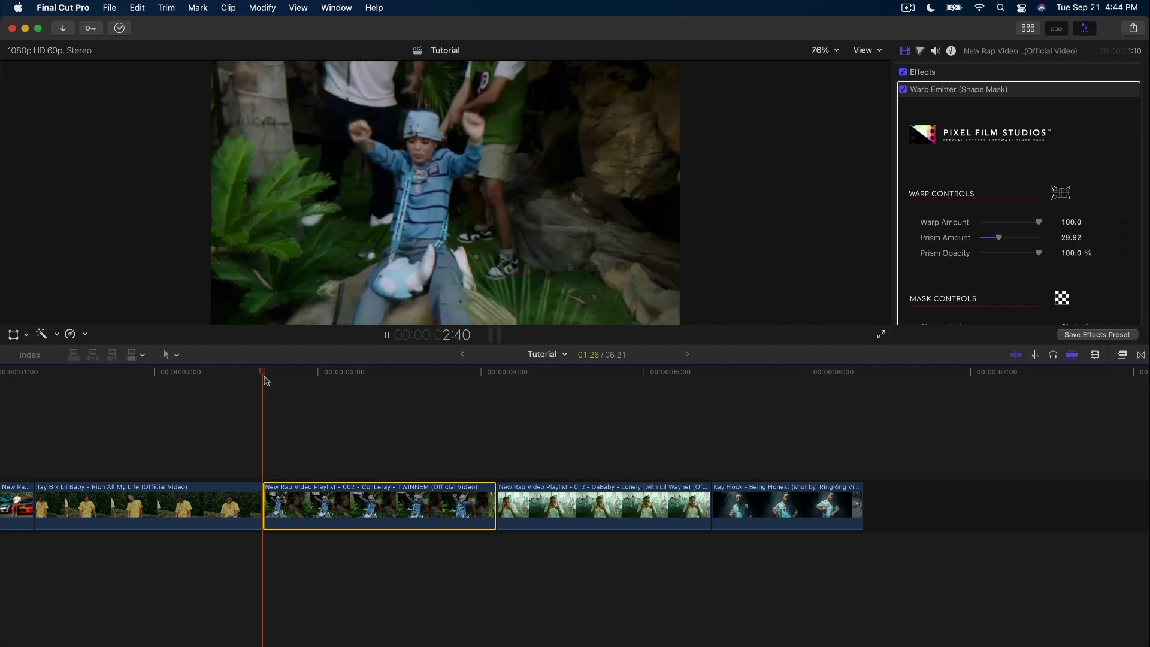
left_click(266, 380)
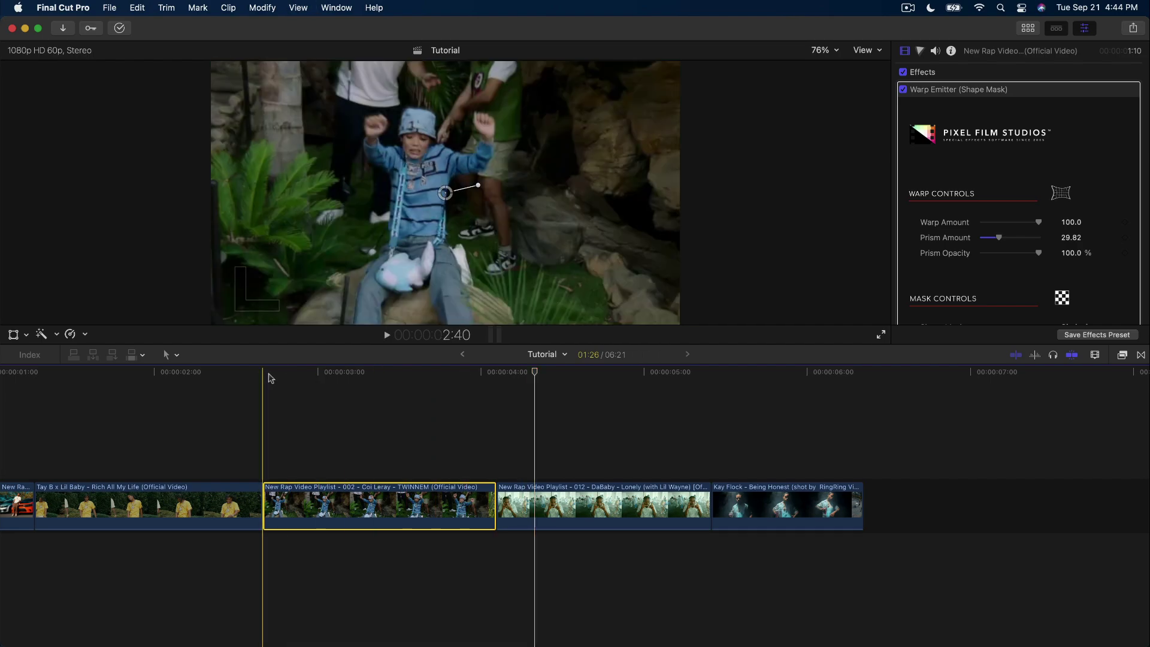
key("space")
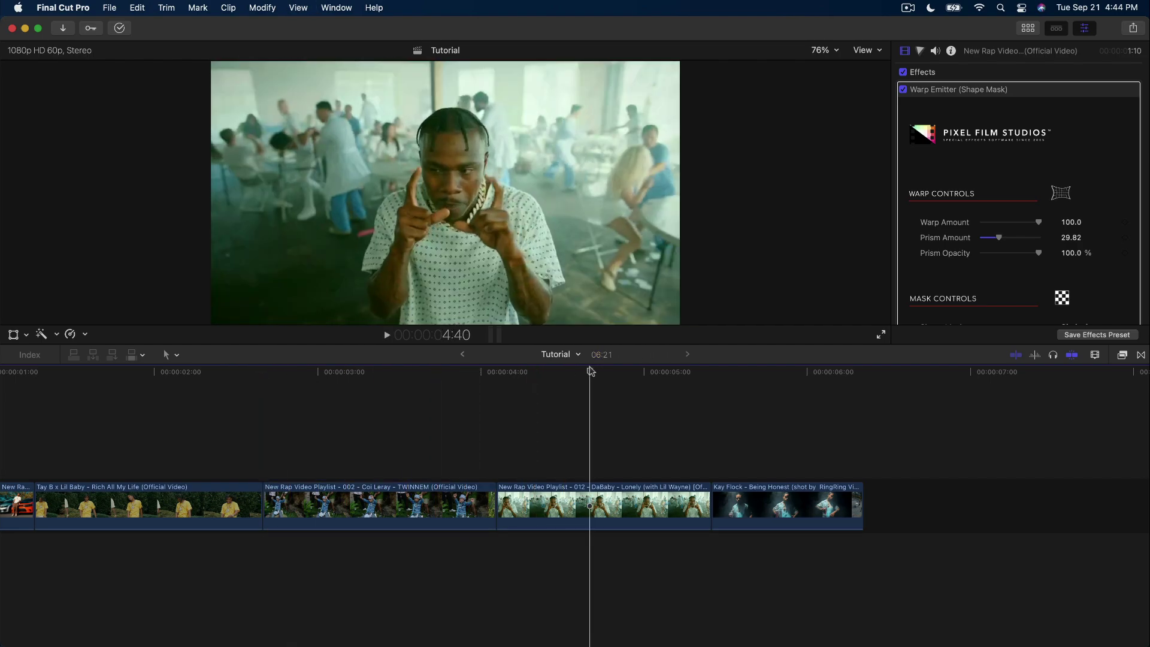
Apply the Rumble (Directional) effect to the DaBaby - Lonely clip
left_click(584, 373)
mouse_move(585, 376)
left_mouse_down()
mouse_move(616, 374)
mouse_move(534, 383)
mouse_move(580, 374)
left_mouse_up()
key("super+5")
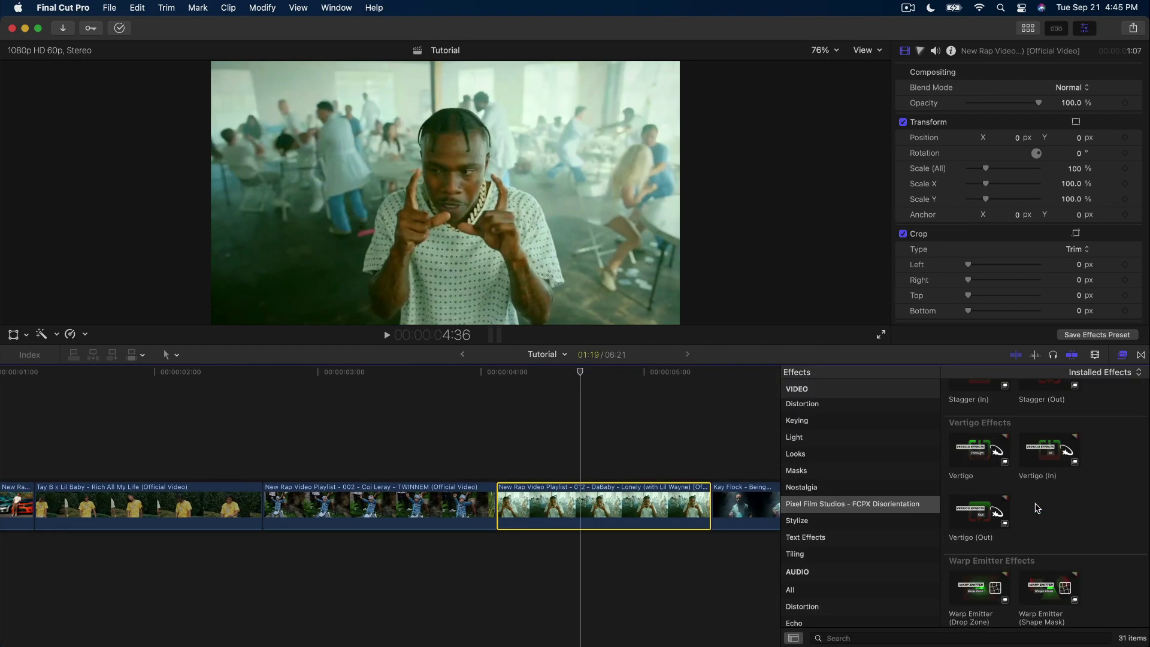
scroll(1037, 508, "down", 5)
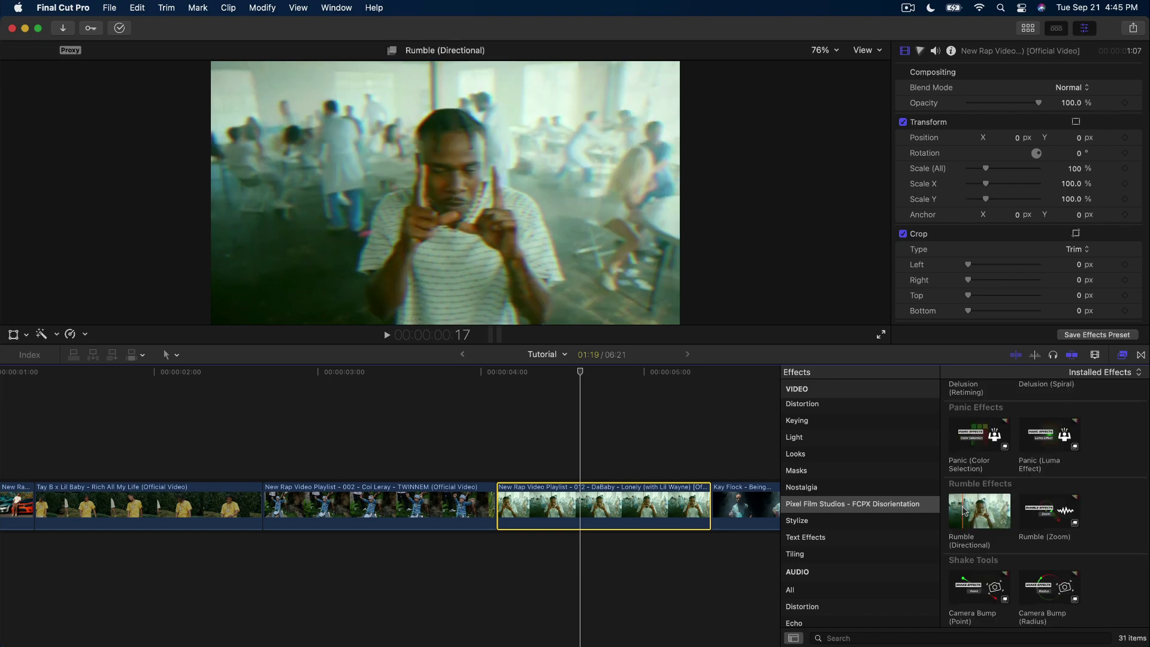
left_click(1048, 510)
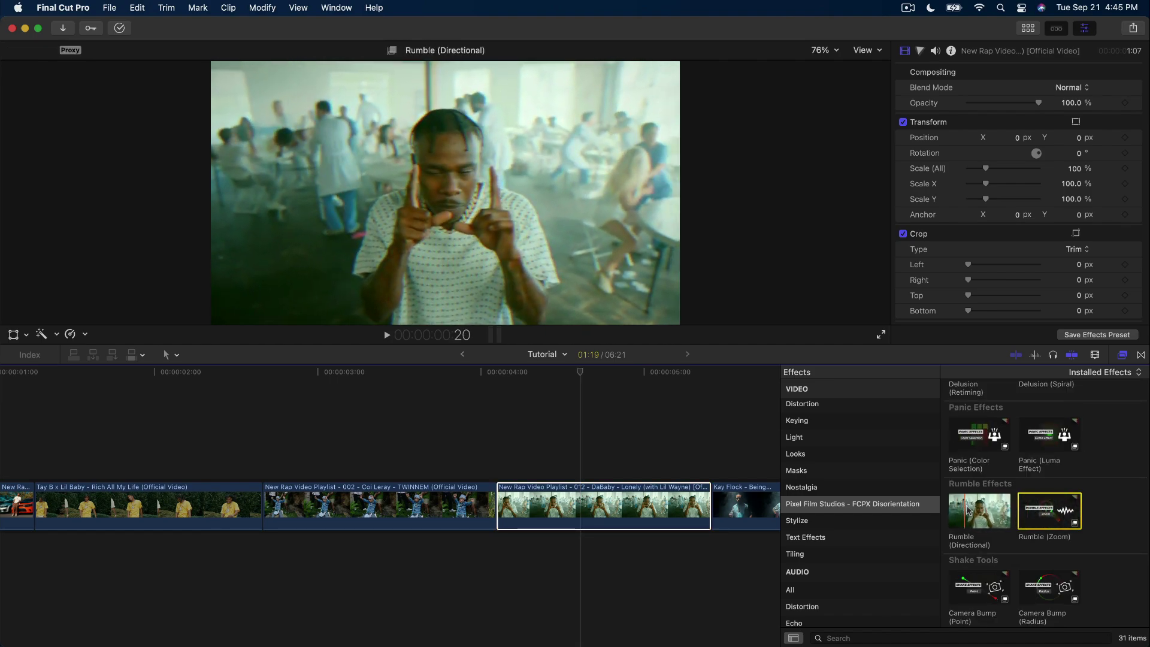
left_click_drag(968, 511, 518, 503)
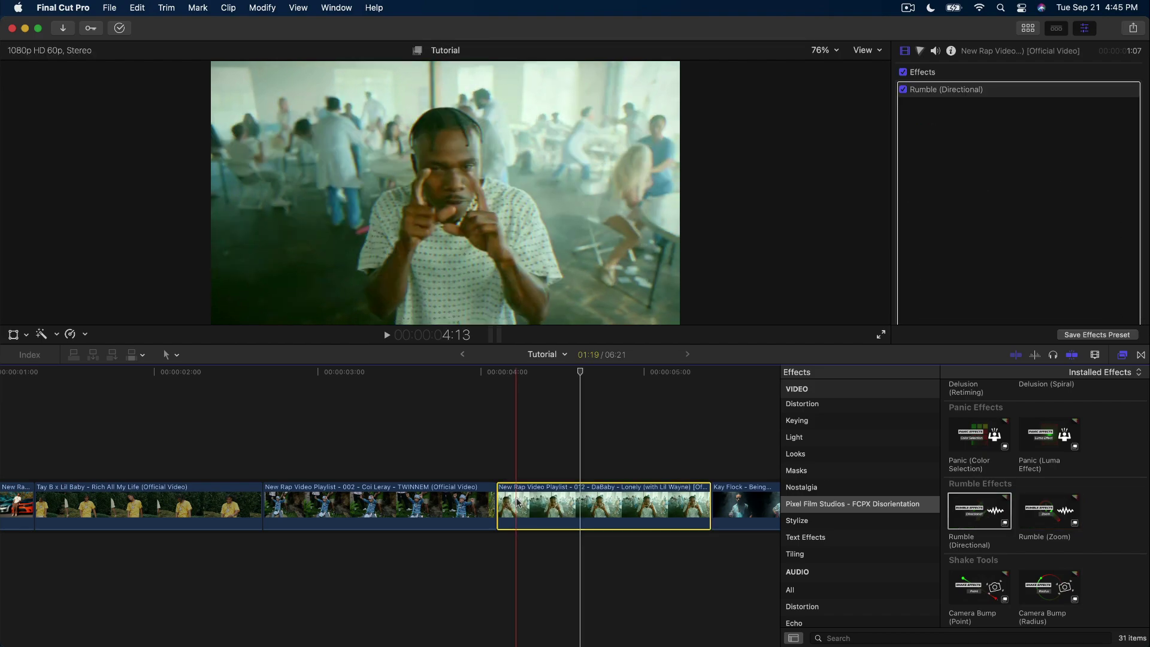
Play the DaBaby - Lonely clip from its start to review the Rumble (Directional) effect, and park the playhead at 4:29
scroll(395, 473, "right", 3)
key("space")
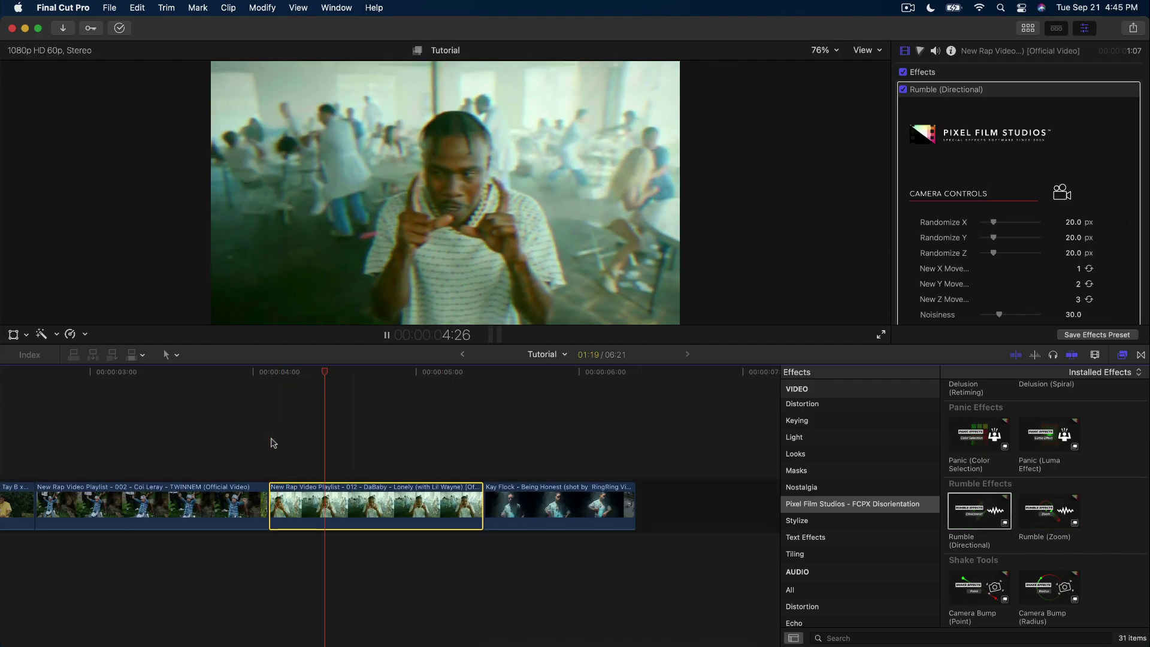
left_click(270, 374)
key("space")
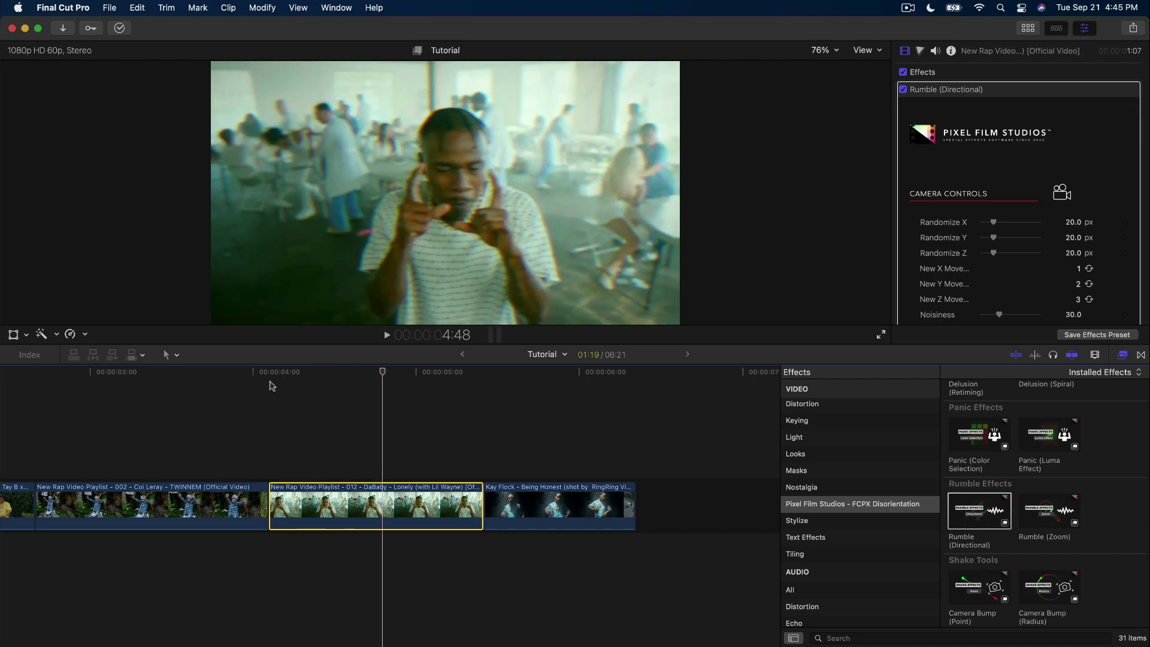
left_click(332, 372)
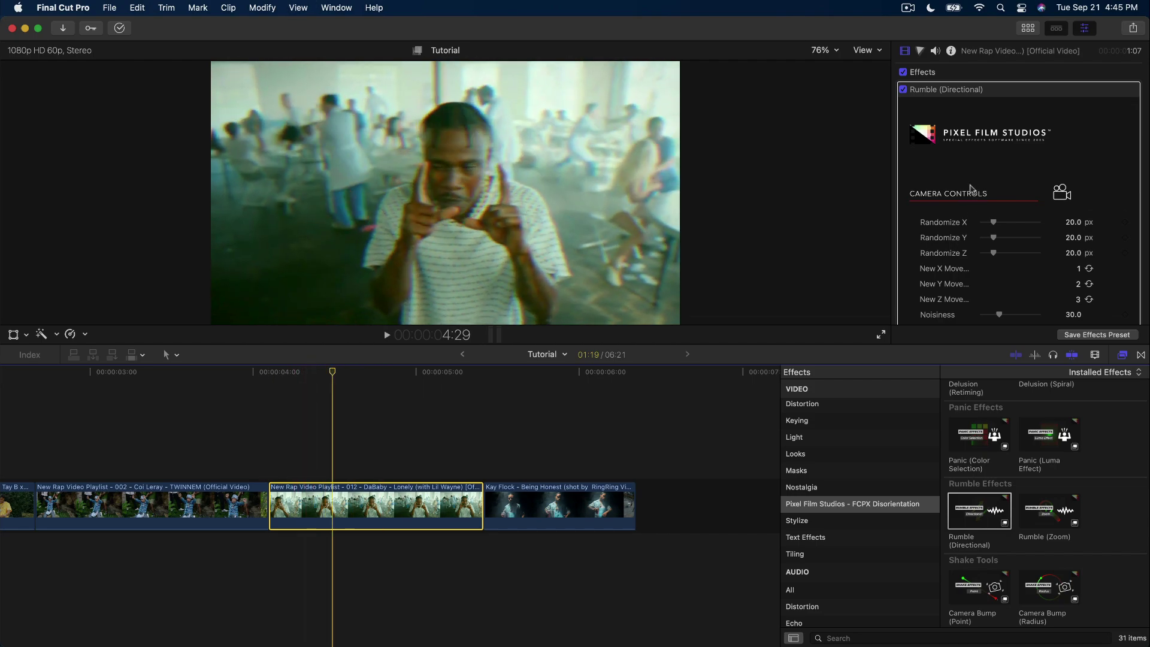
Set the Prism Amount in Rumble's blur controls to 74.65 and play the clip to preview it
scroll(1005, 179, "down", 10)
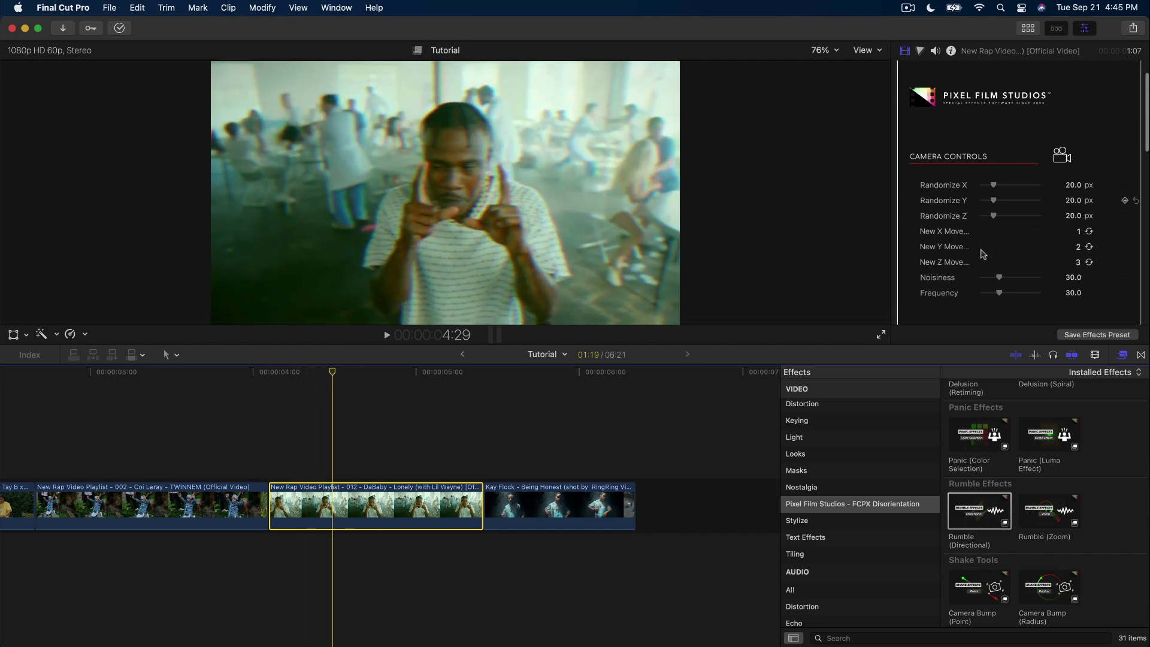
key("space")
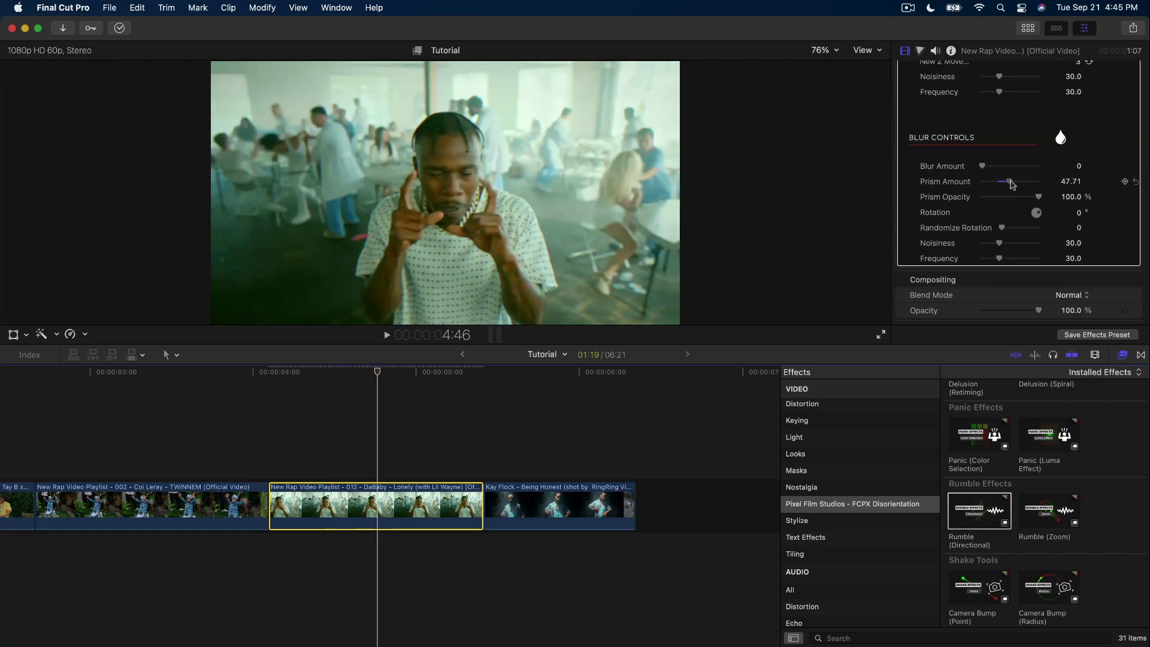
left_click(280, 396)
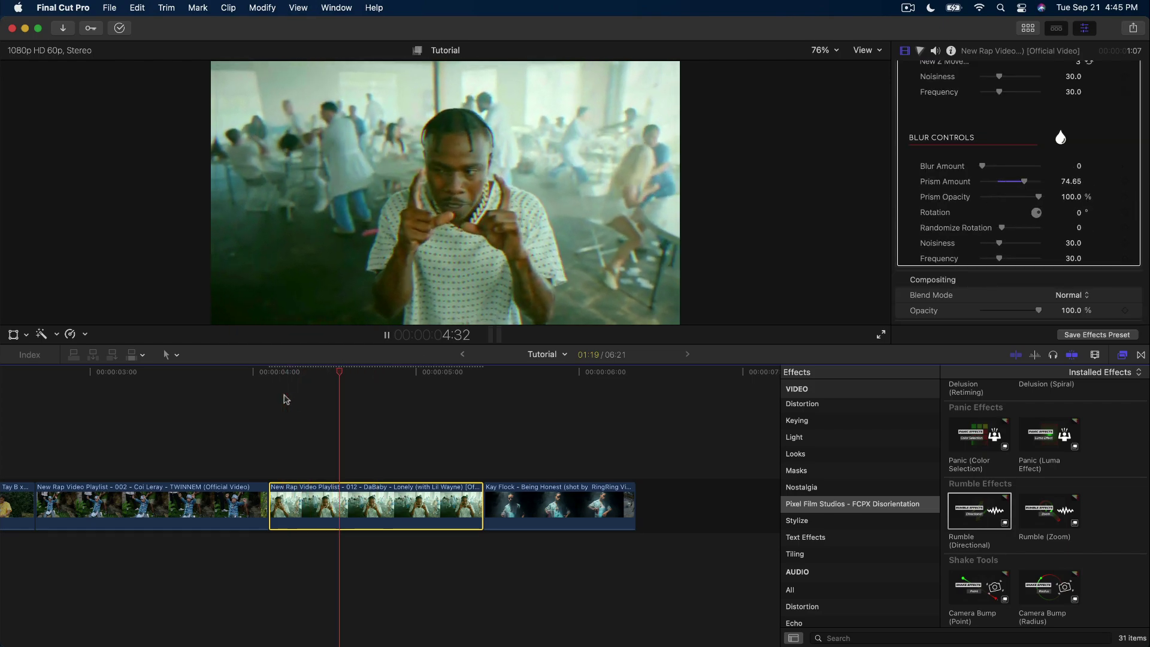
key("space")
Remove the Rumble (Directional) effect from the DaBaby - Lonely clip
scroll(1029, 179, "up", 10)
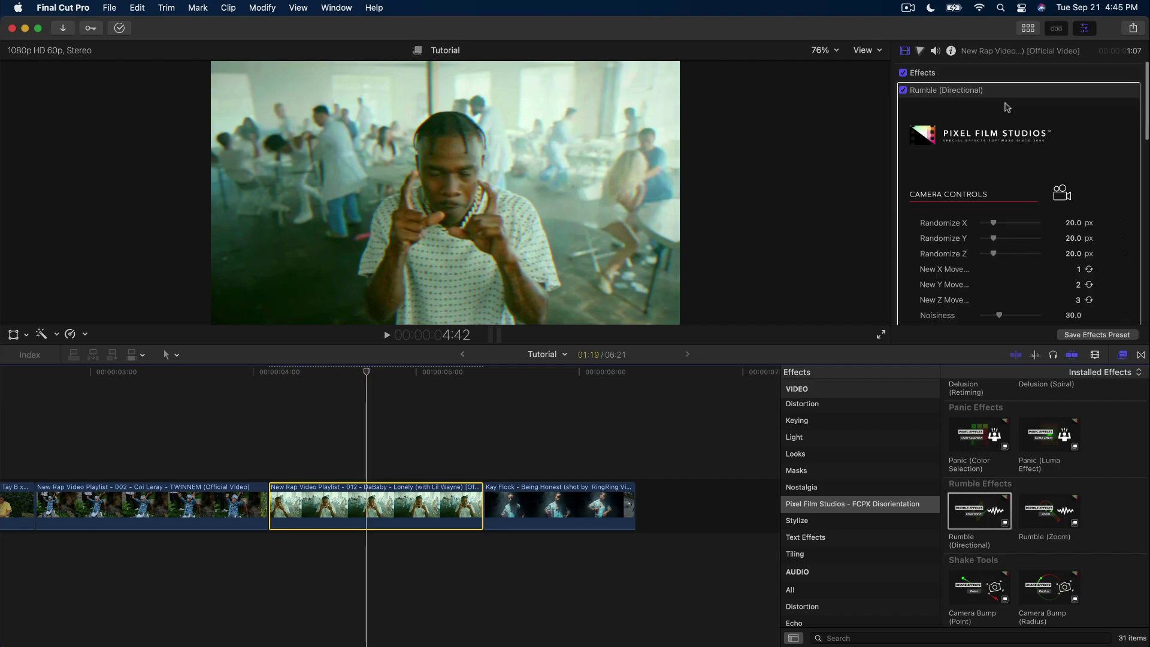
left_click(1007, 93)
Preview the Stagger effect variants on the Kay Flock - Being Honest clip and apply the plain Stagger effect to it
left_click(530, 506)
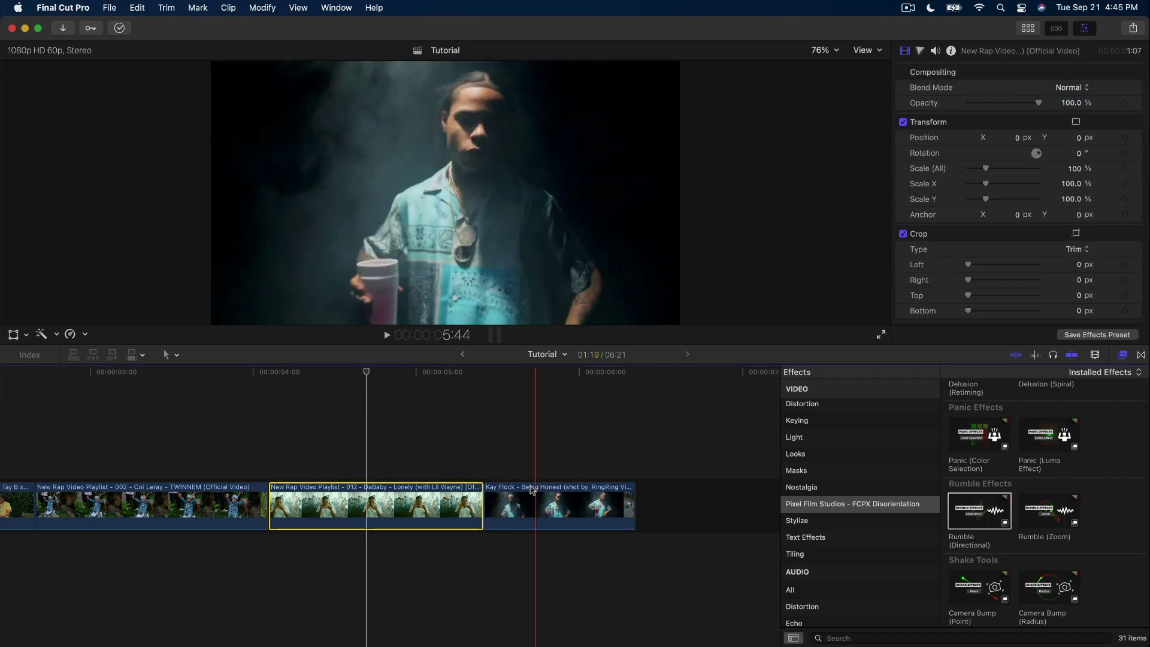
left_click(528, 376)
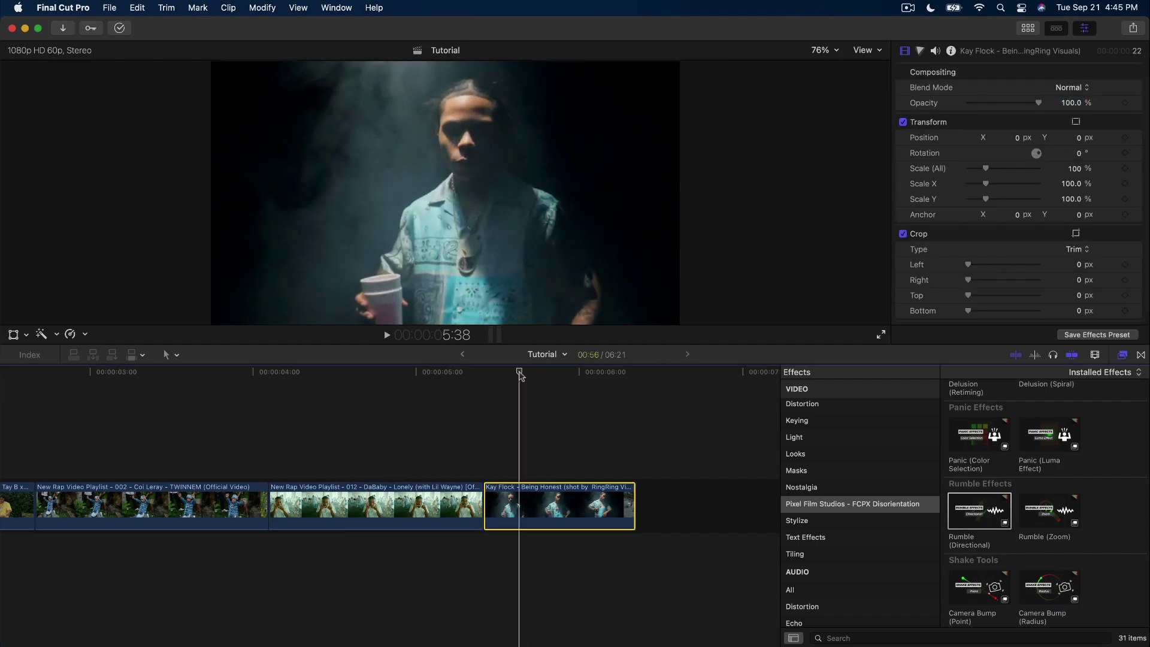
scroll(538, 437, "right", 2)
scroll(1011, 536, "down", 6)
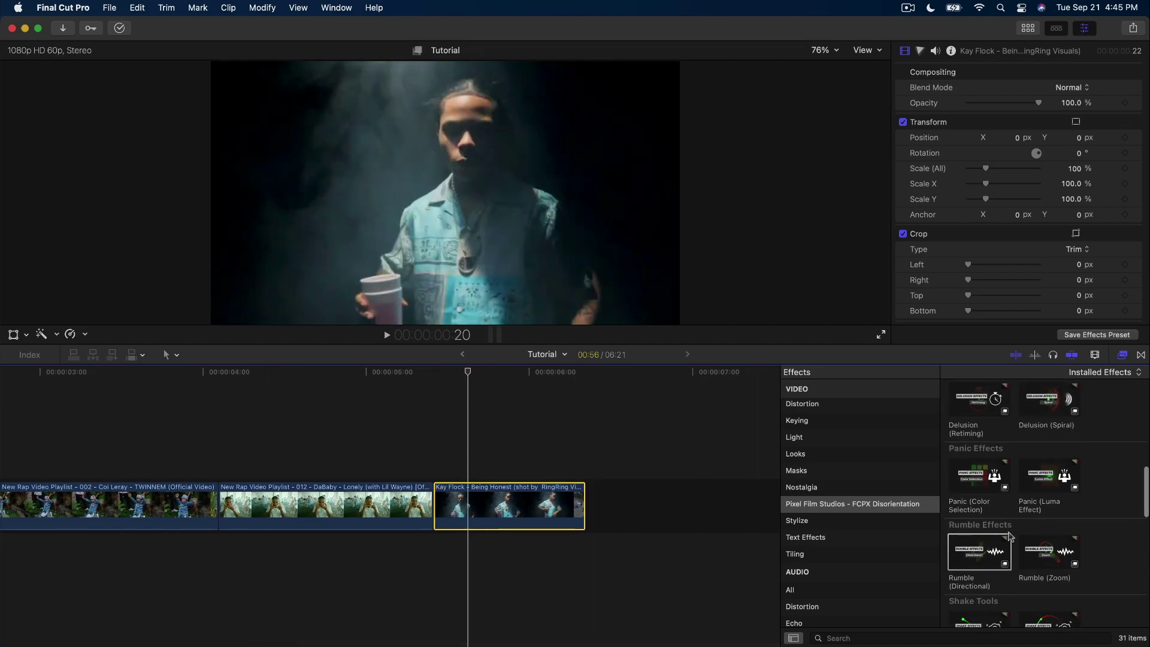
scroll(1011, 536, "down", 4)
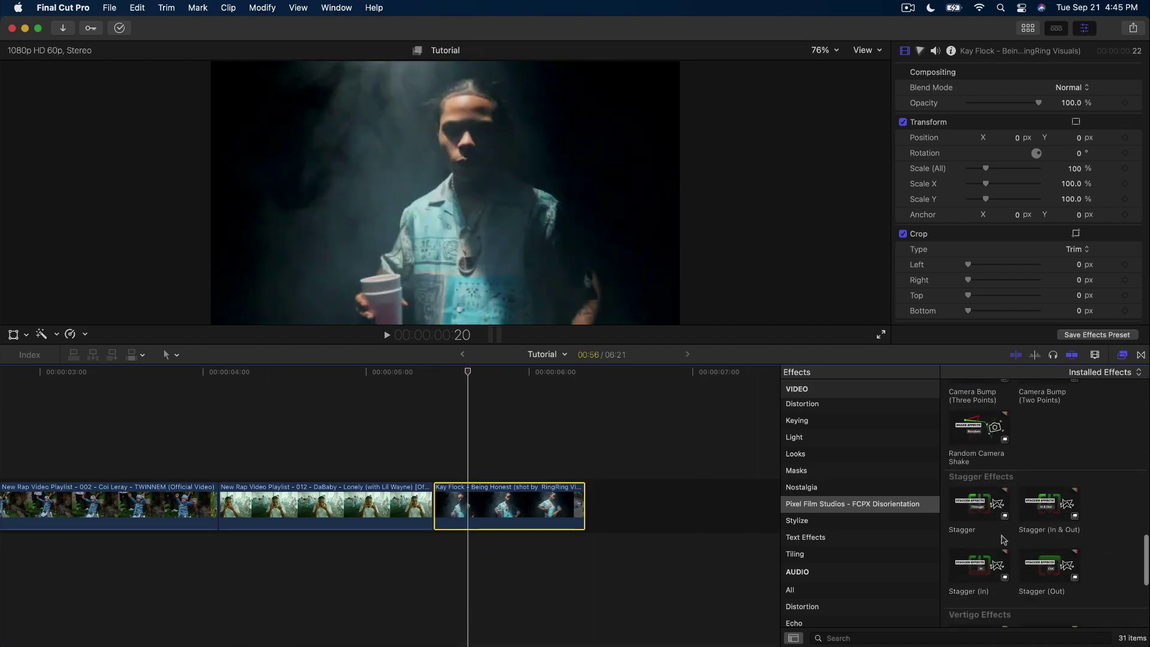
left_click(974, 474)
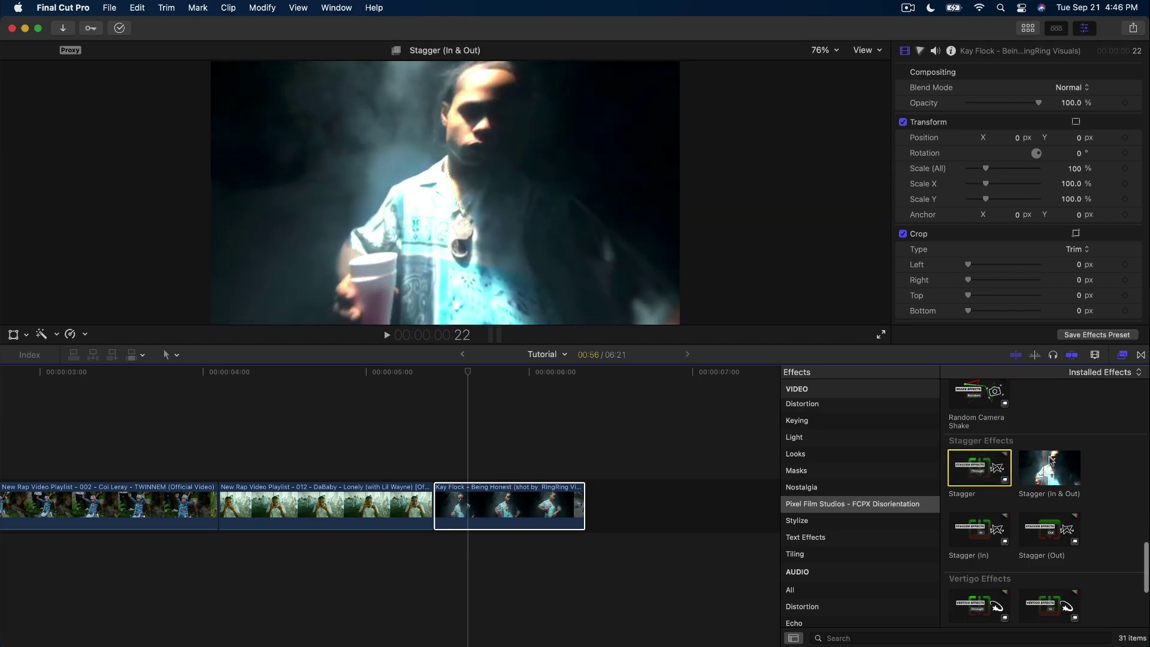
left_click(963, 531)
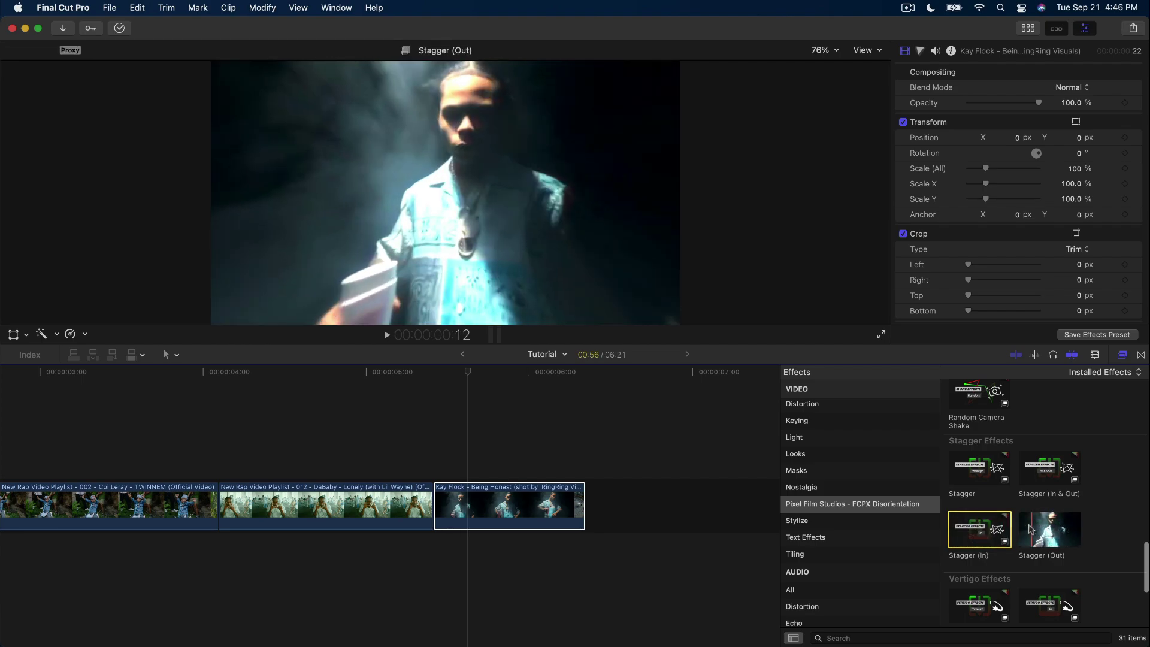
left_click_drag(976, 470, 456, 500)
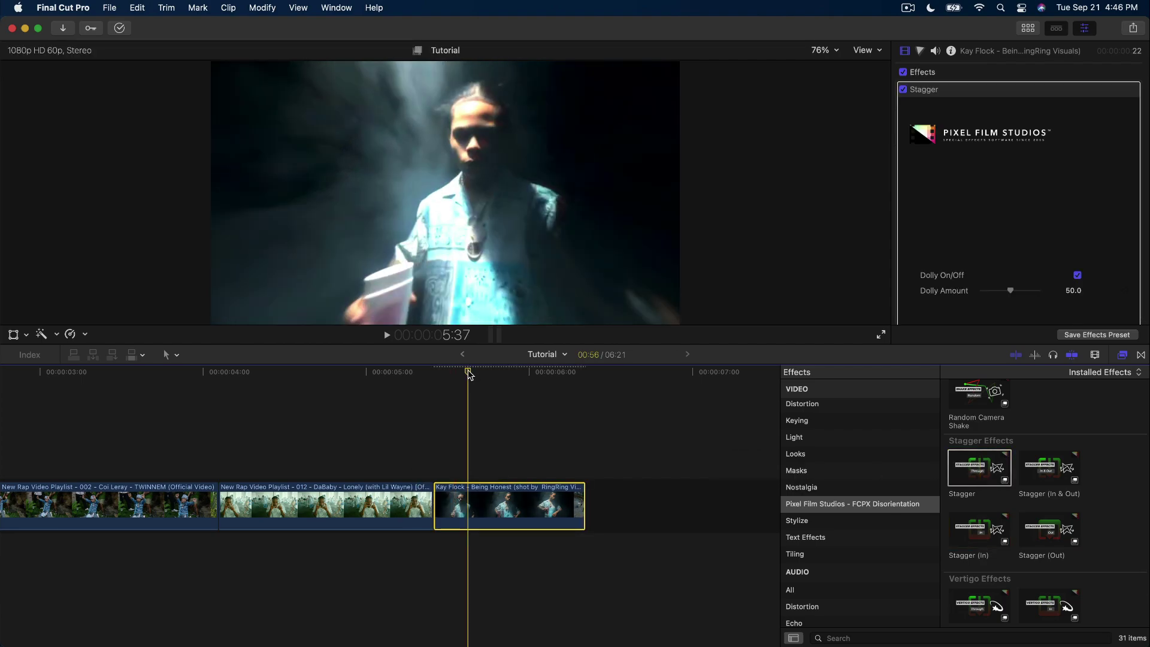
Set Stagger's Dolly Amount to 11.2 and adjust its Zoom Blur Amount and Edge Blur Amount
scroll(1010, 242, "down", 5)
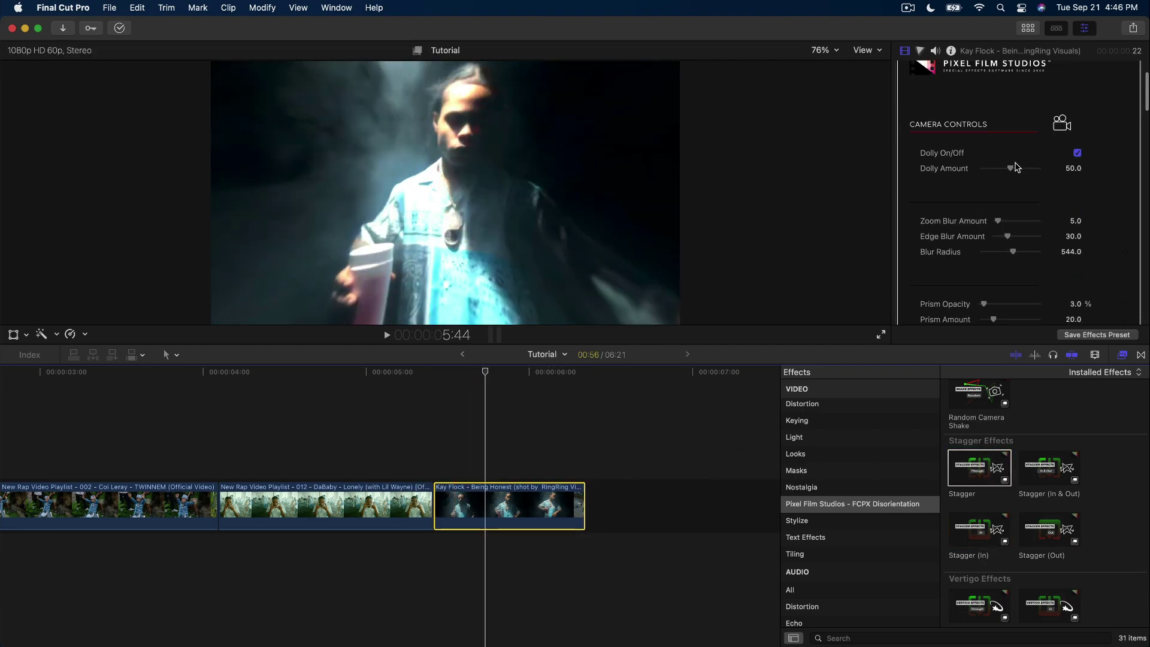
left_click_drag(1009, 169, 991, 173)
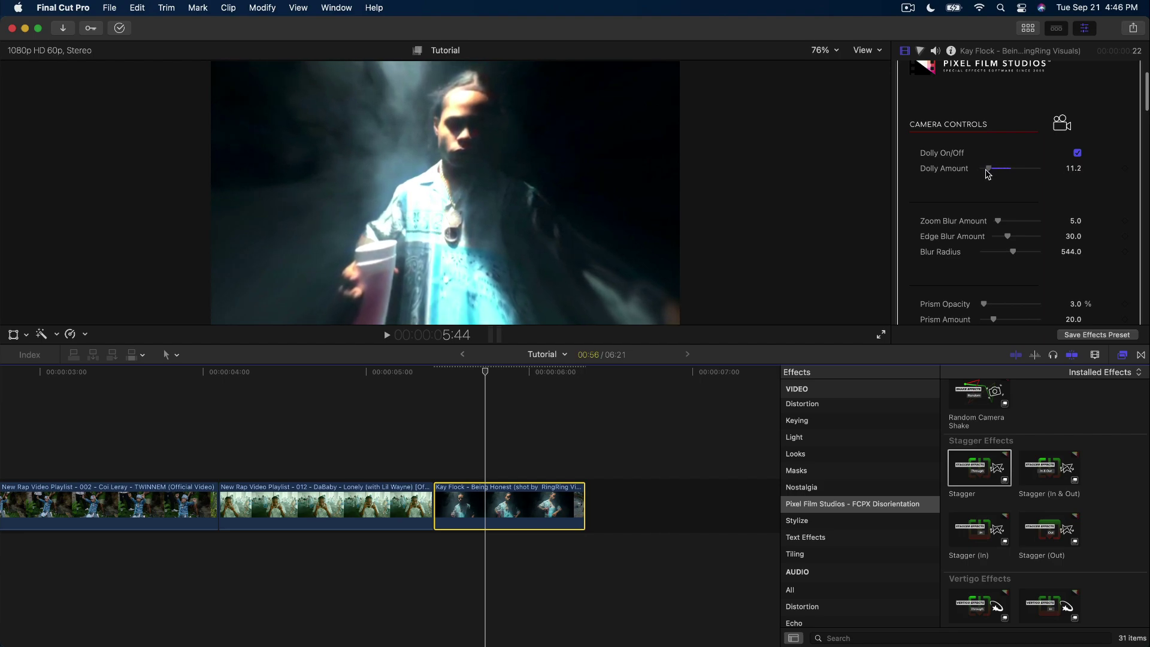
left_click_drag(998, 221, 1009, 225)
left_click_drag(1028, 237, 993, 239)
Set Stagger's Warp Amount to 51.27 and Warp Radius to 600
scroll(1018, 282, "down", 10)
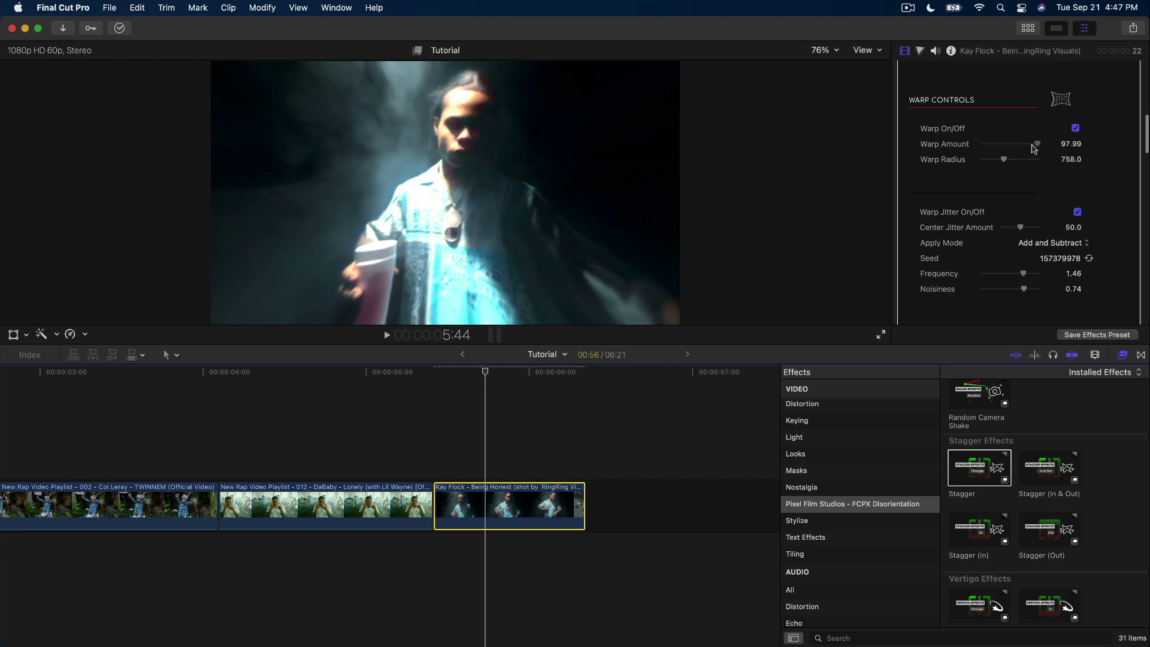
left_click_drag(1034, 147, 1003, 158)
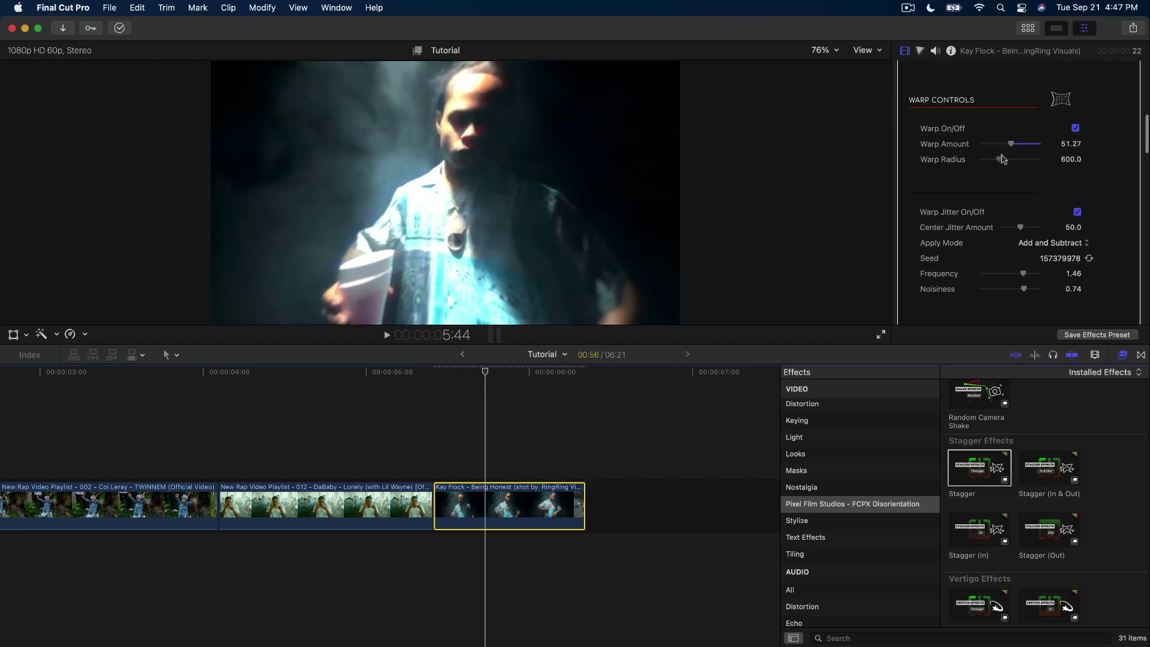
Set the Brightness in Stagger's highlight controls to 1.0
scroll(993, 197, "down", 8)
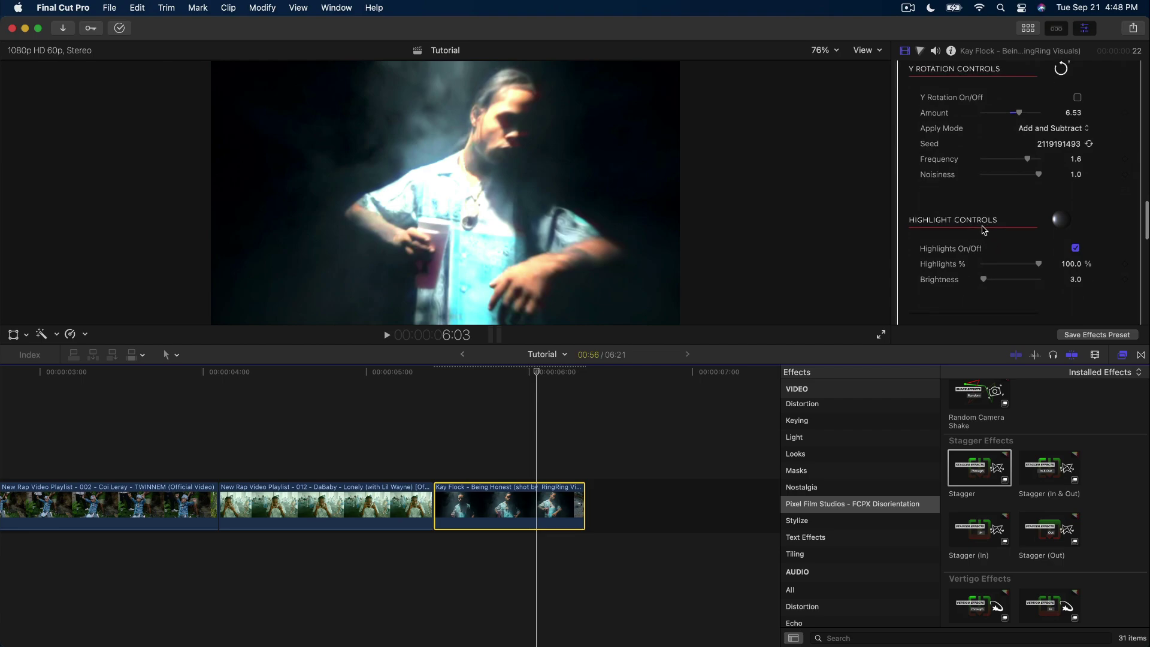
scroll(1023, 243, "down", 1)
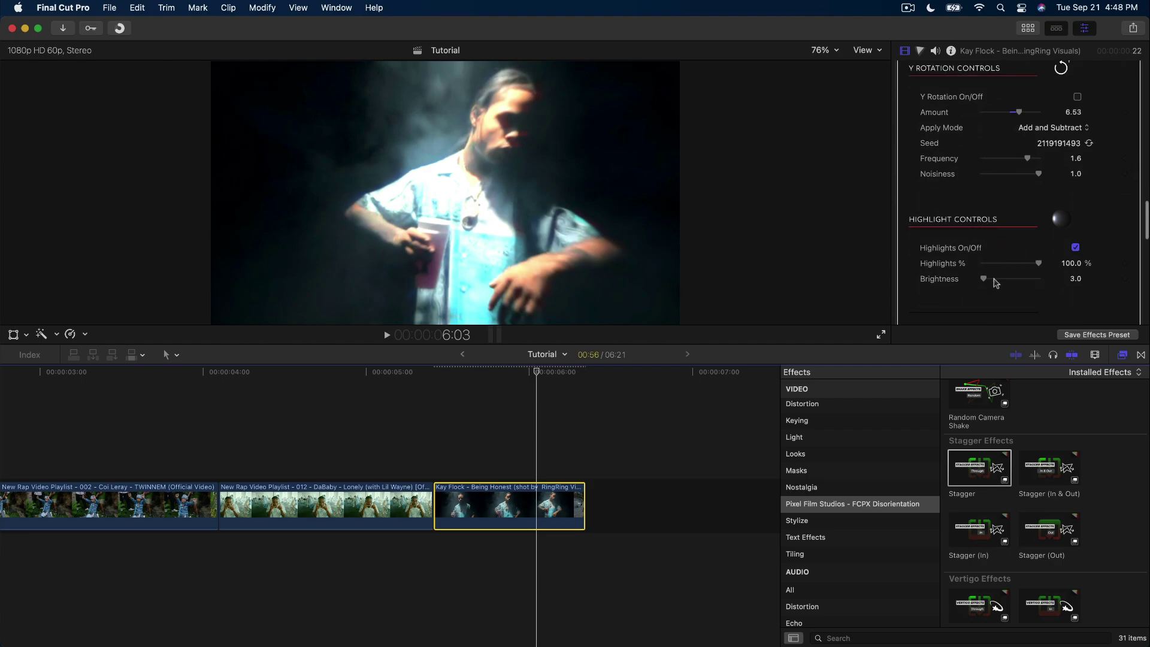
scroll(995, 283, "down", 3)
left_click_drag(982, 190, 981, 191)
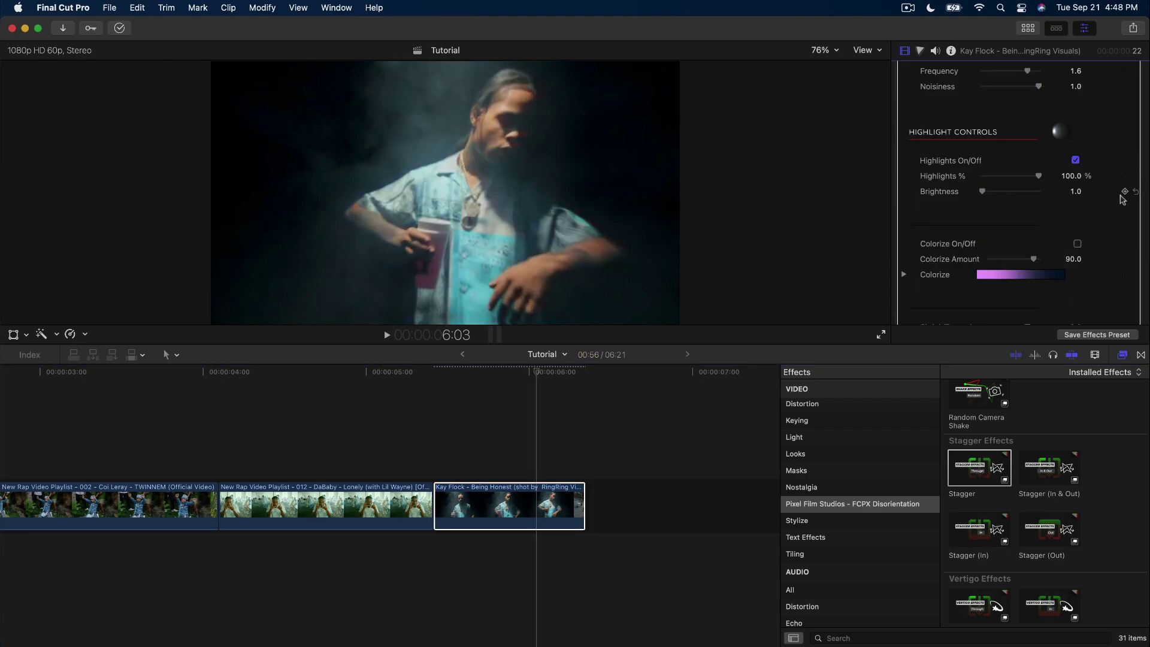
Keyframe the highlight Brightness from 1.0 at the clip's start (5:25) to 6.49 at 5:38
left_click_drag(476, 371, 439, 374)
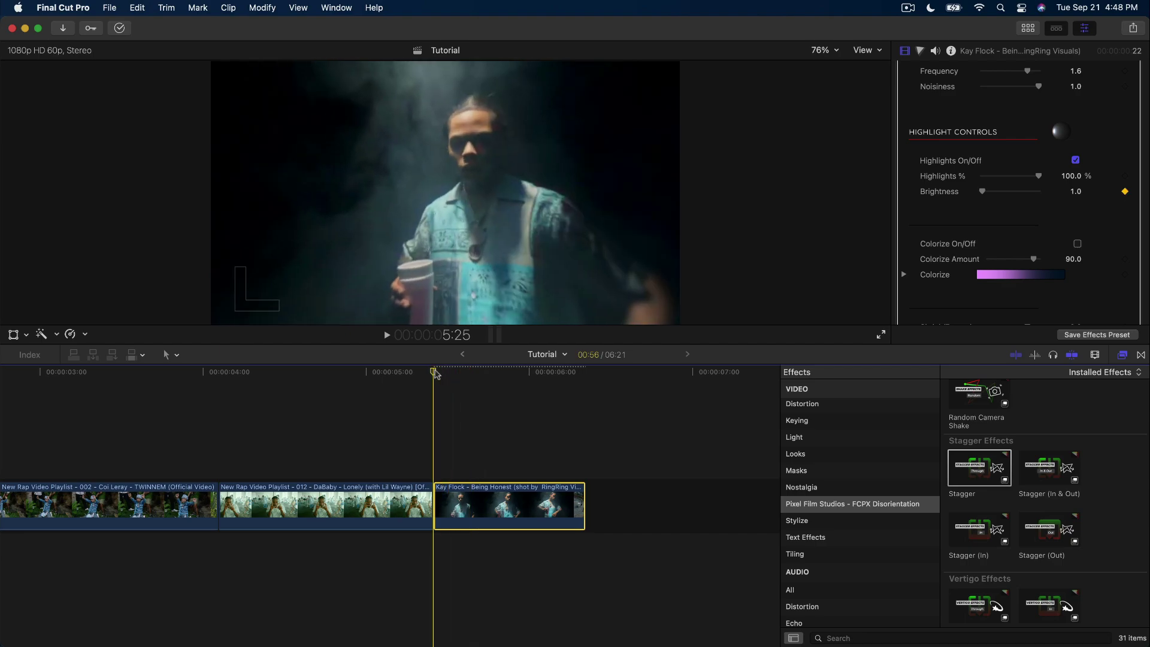
left_click_drag(434, 373, 470, 375)
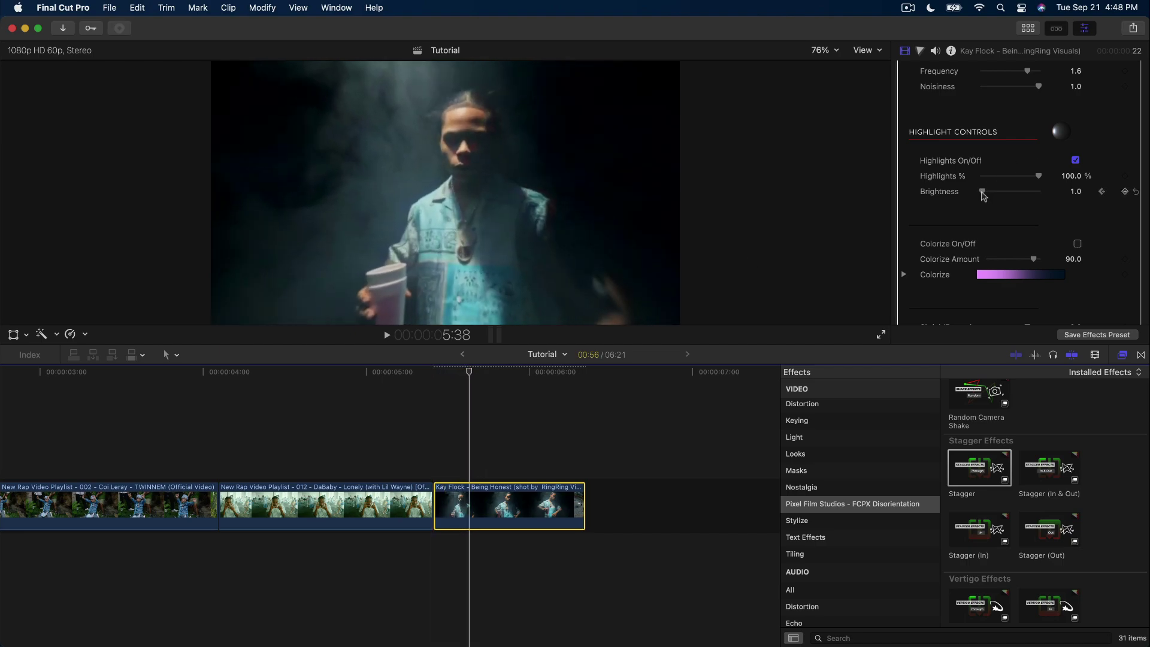
left_click_drag(981, 191, 990, 192)
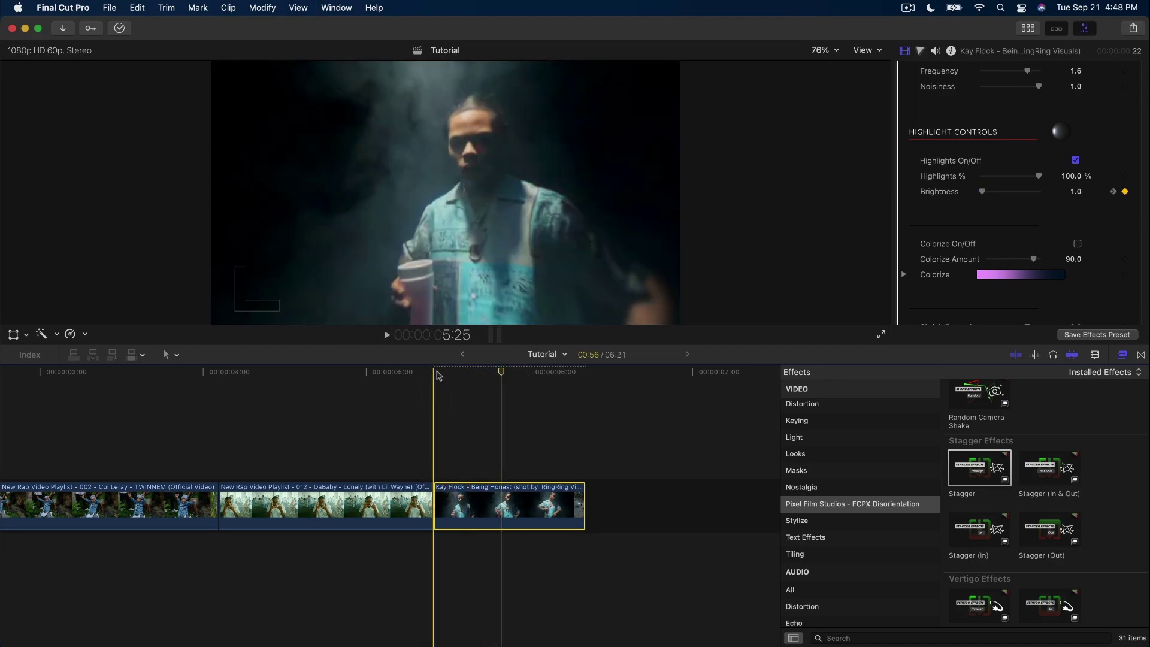
Scrub and play the Kay Flock clip from its start to review the animated highlight brightness
left_click(459, 370)
left_click_drag(459, 370, 486, 368)
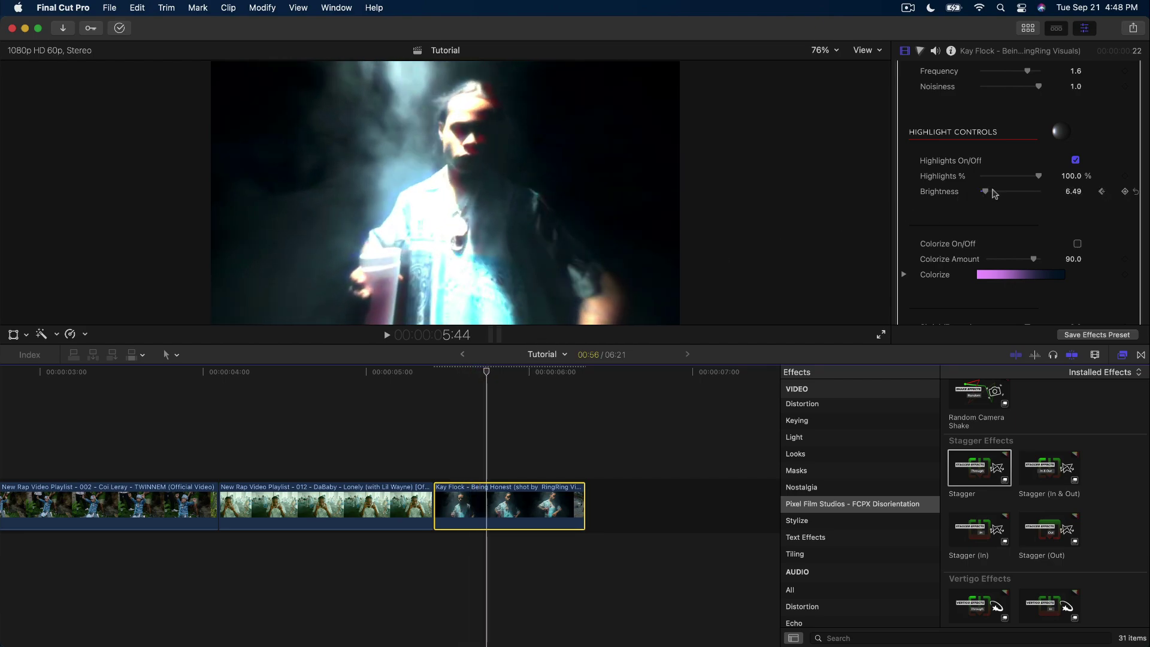
key("space")
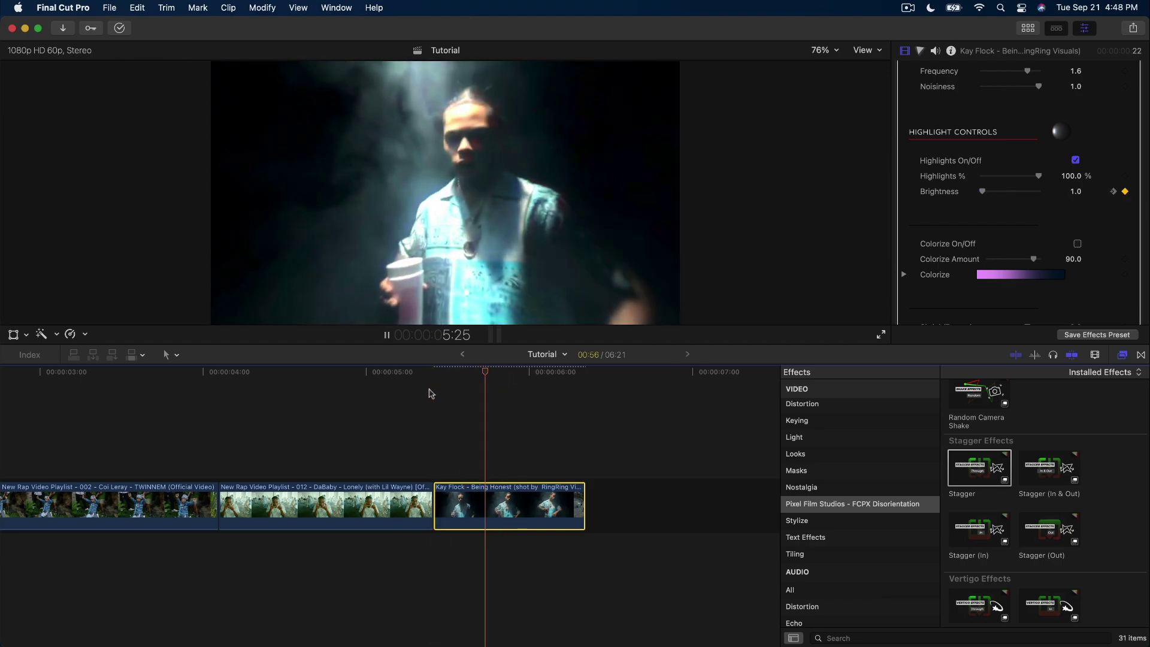
key("space")
Turn on Colorize for Stagger's highlights at 5:37 and recolor the gradient's start stop to orange, with Red 1.05, Green 0.41 and Blue 0.17
left_click_drag(439, 372, 466, 372)
scroll(1090, 185, "down", 3)
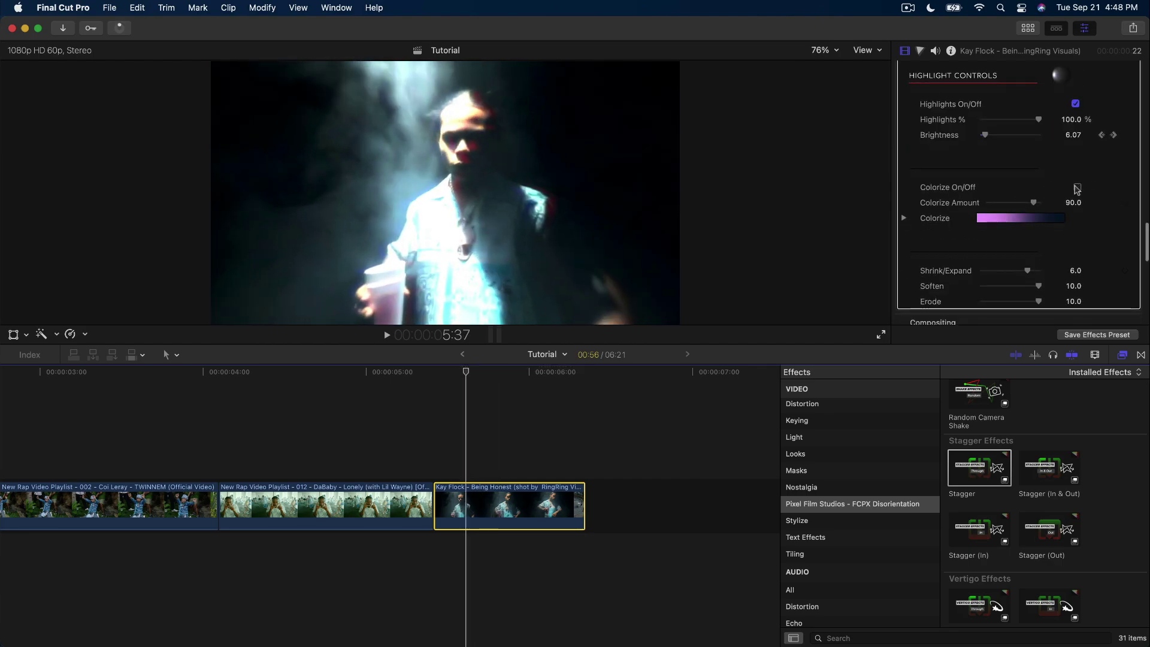
left_click(1077, 188)
left_click(924, 218)
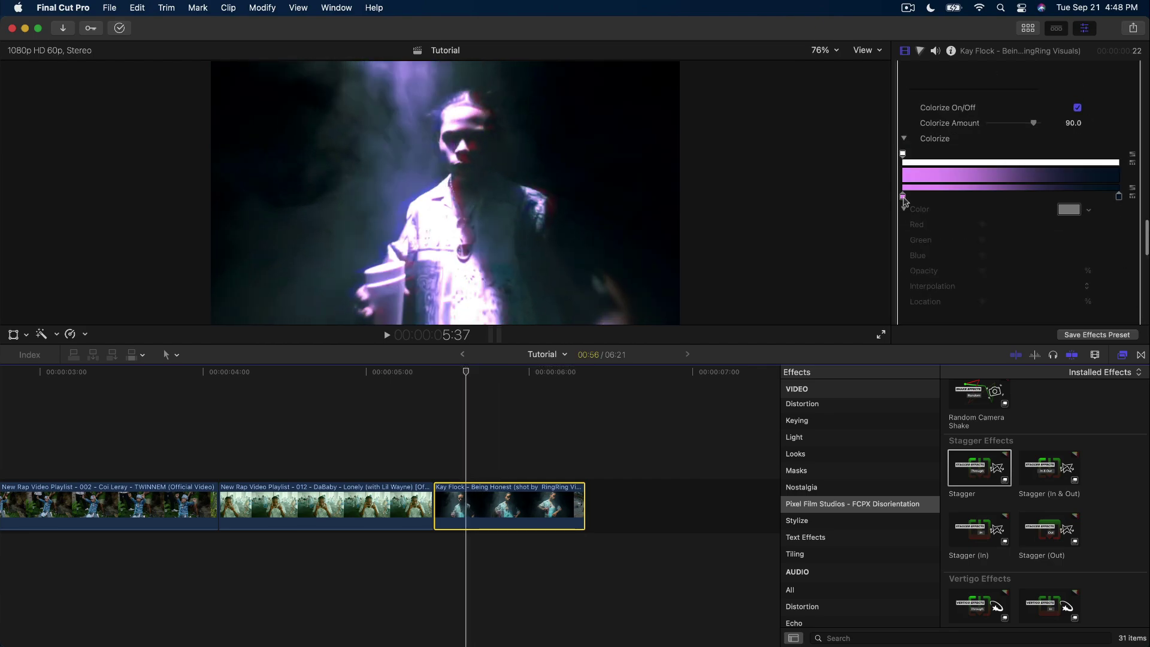
left_click(1069, 209)
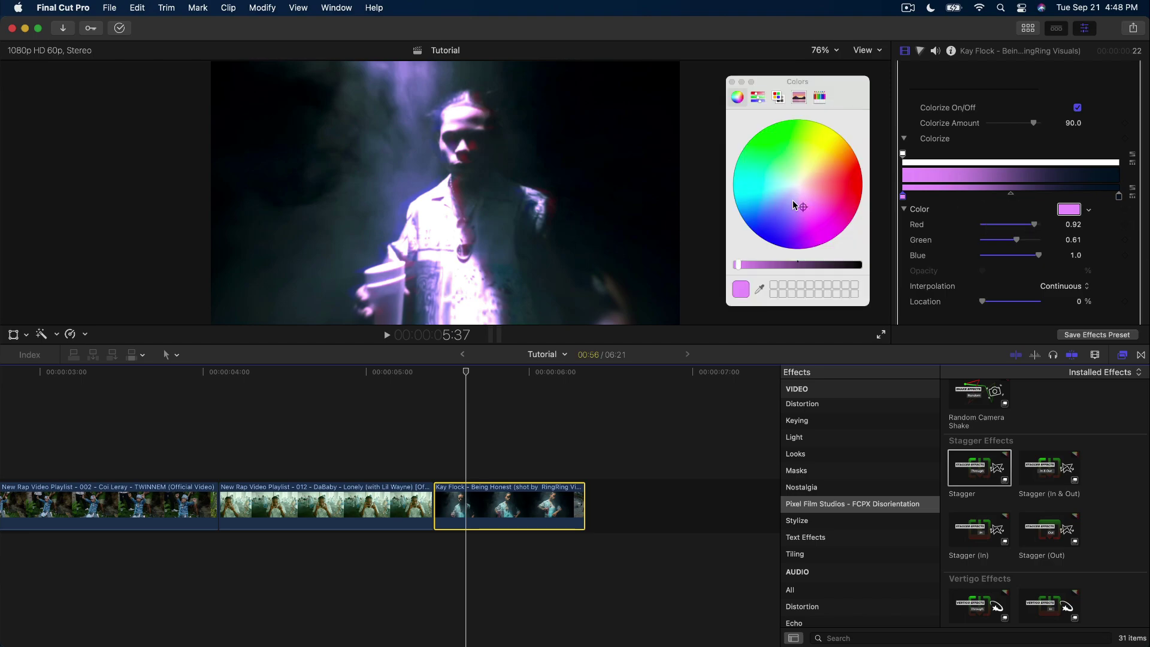
left_click_drag(793, 204, 844, 174)
left_click(731, 82)
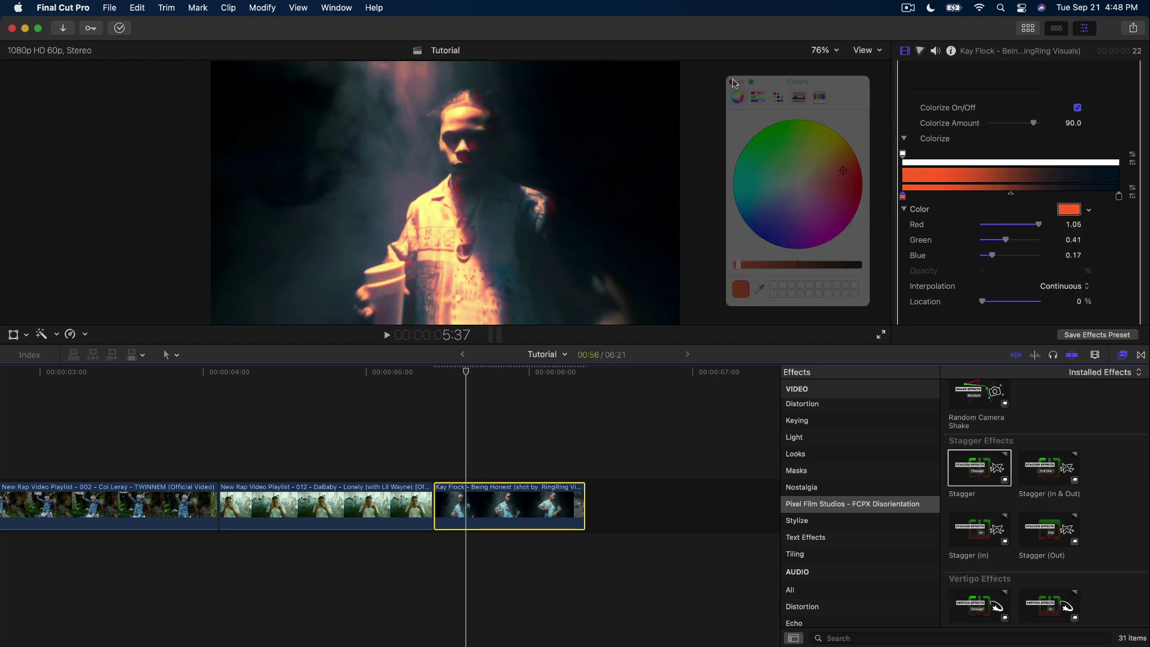
Recolor the end stop of Stagger's highlight colorize gradient to dark teal, with Red -0.02, Green 0.13 and Blue 0.14
left_click(1118, 196)
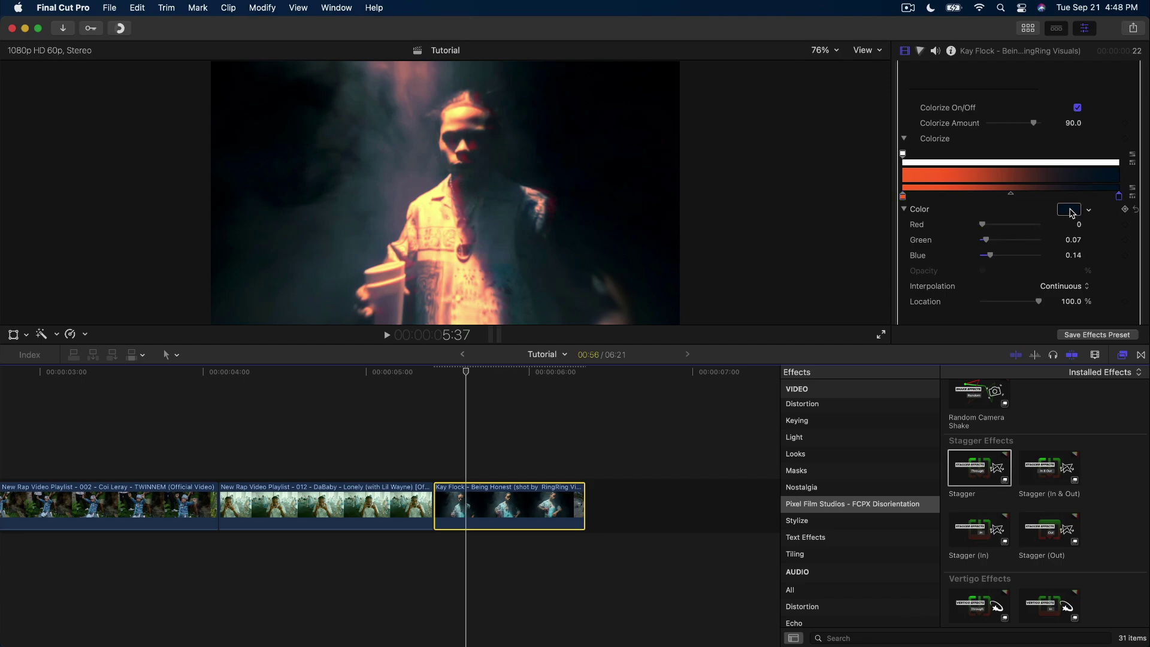
left_click(1069, 210)
left_click_drag(753, 214, 756, 157)
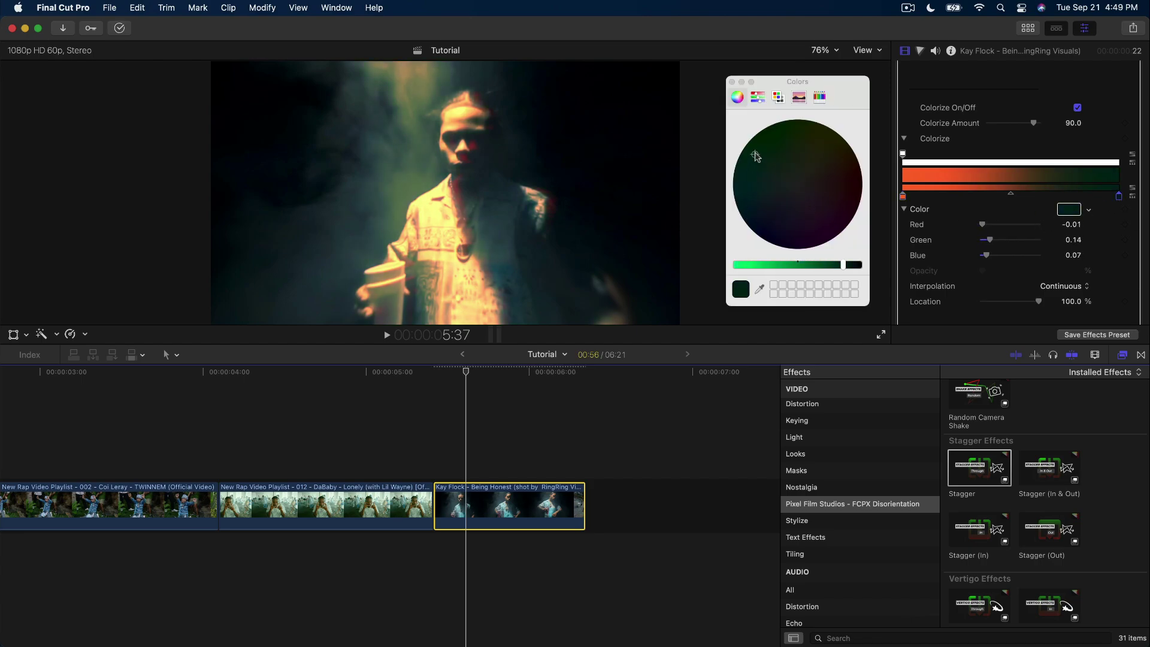
left_click_drag(748, 204, 744, 198)
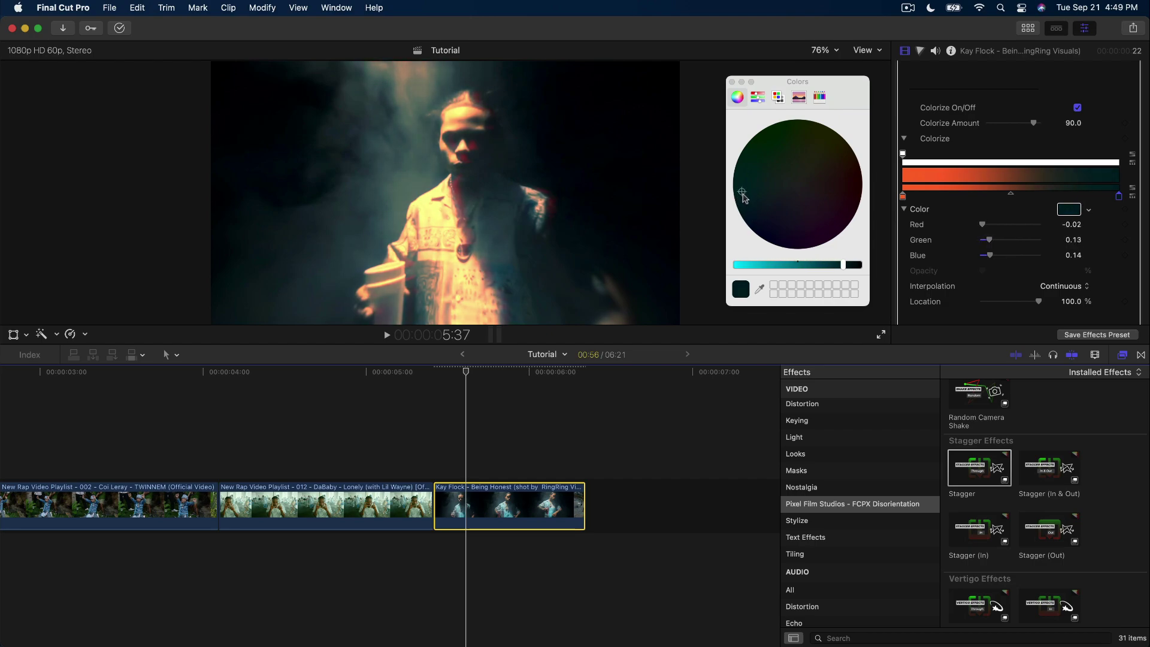
Play the Kay Flock clip to review the recolored highlights
left_click(477, 506)
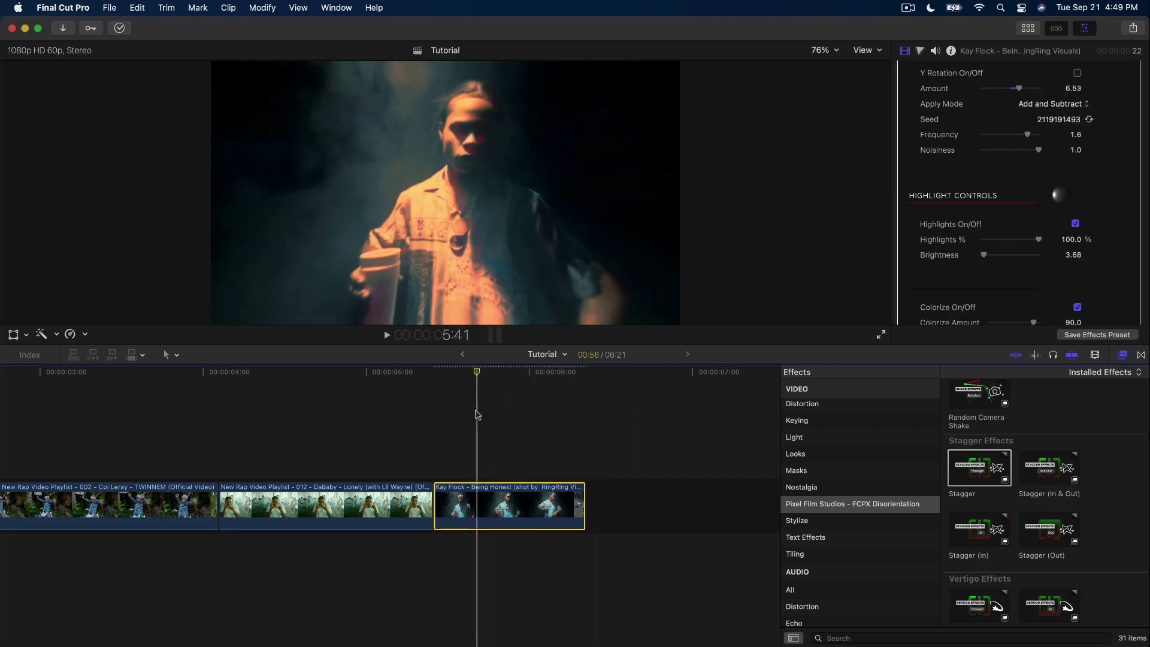
key("space")
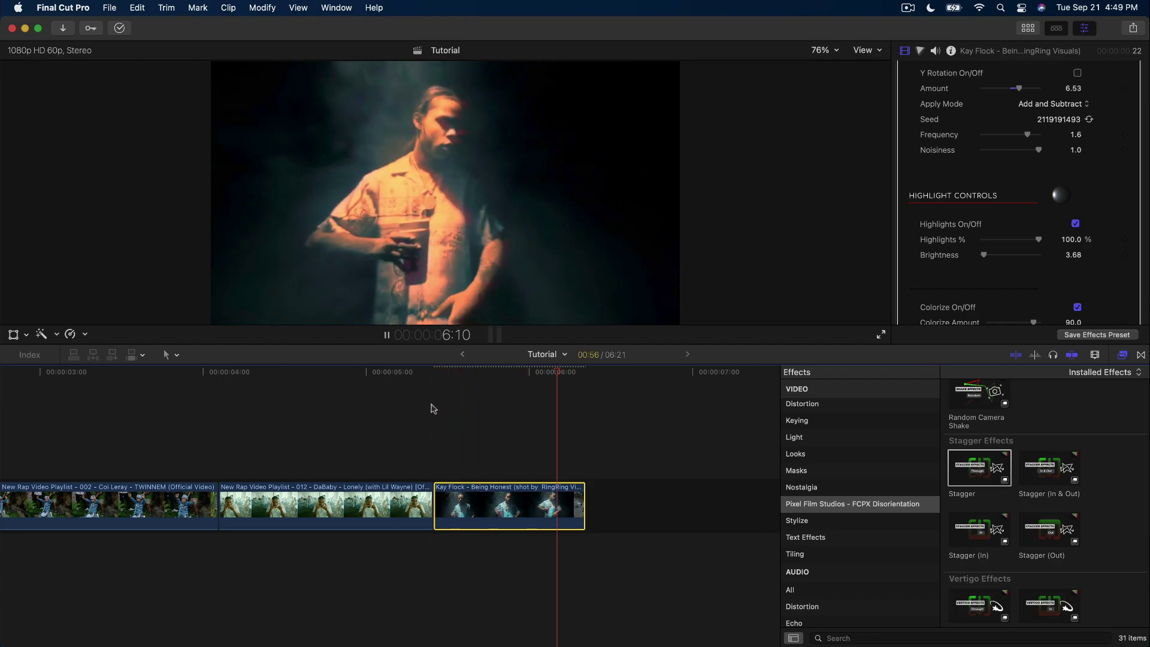
key("space")
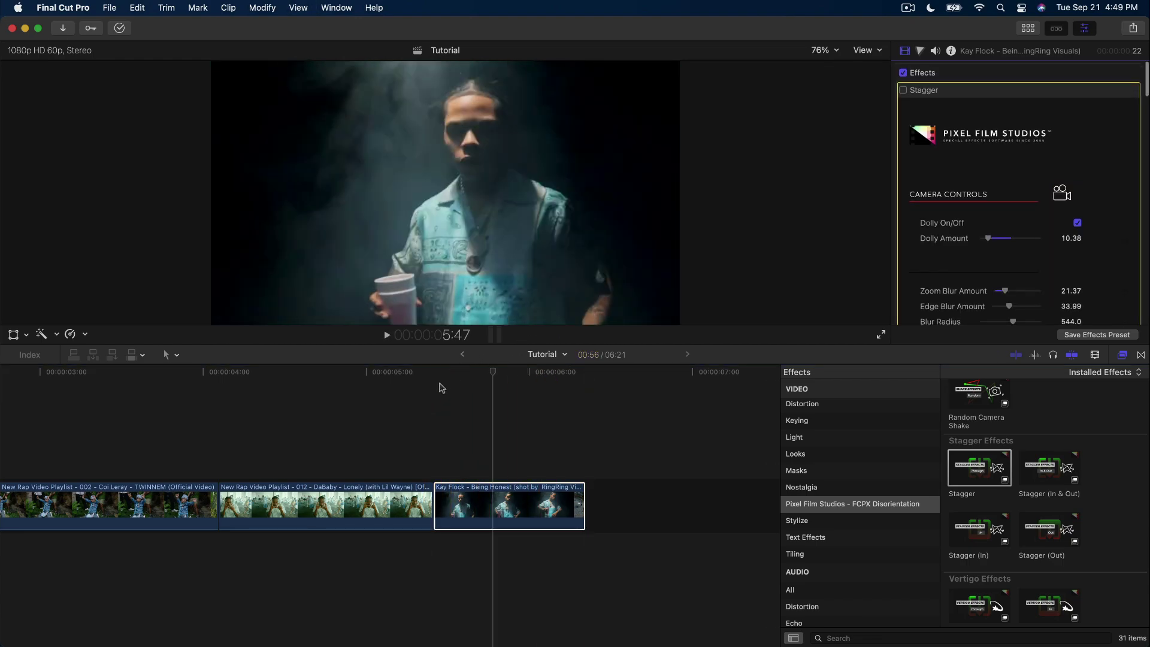
Compare the Kay Flock clip with Stagger disabled and enabled, in playback and on the frame at 5:39, leaving the effect on
key("space")
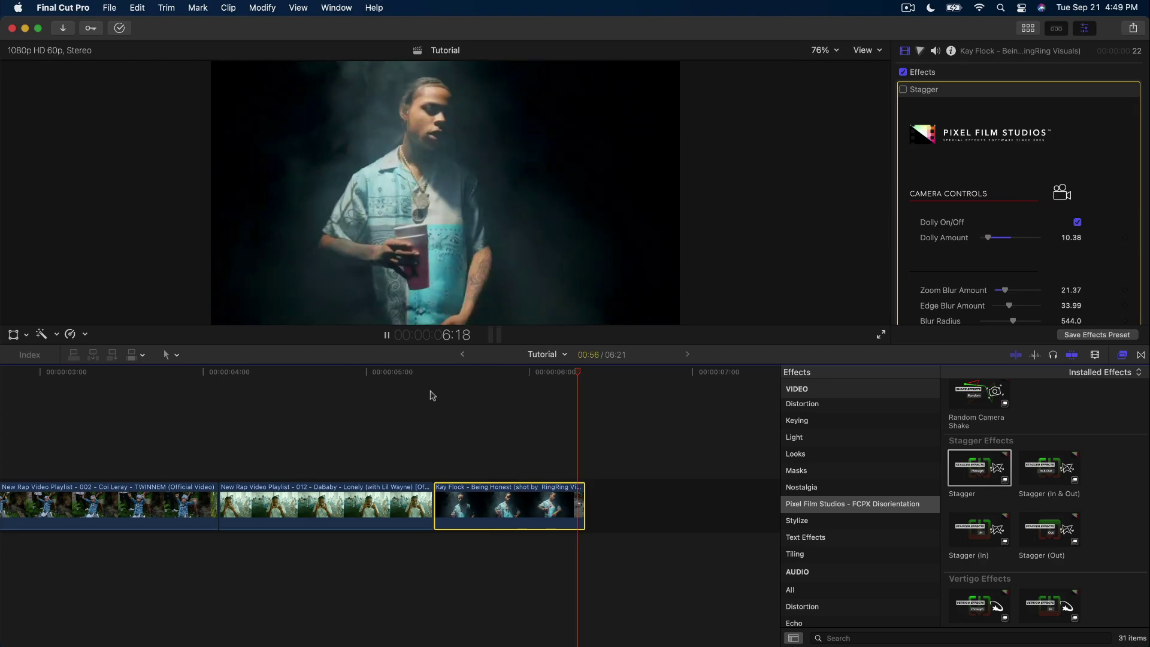
key("space")
key("space")
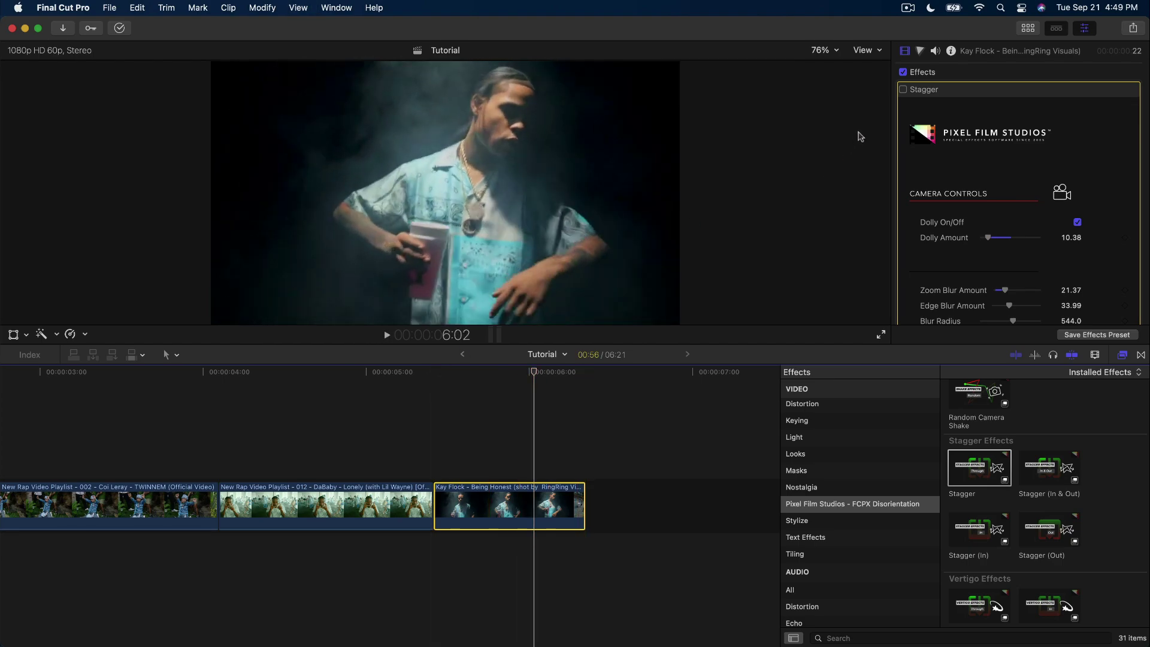
left_click(903, 89)
key("space")
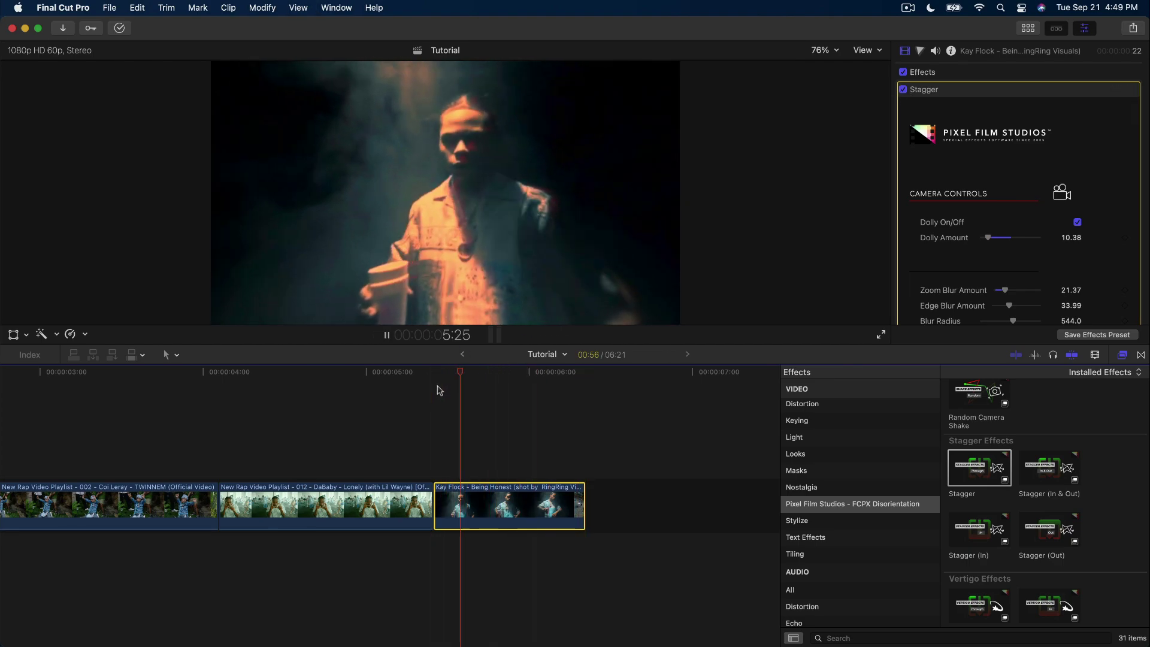
key("space")
key("space")
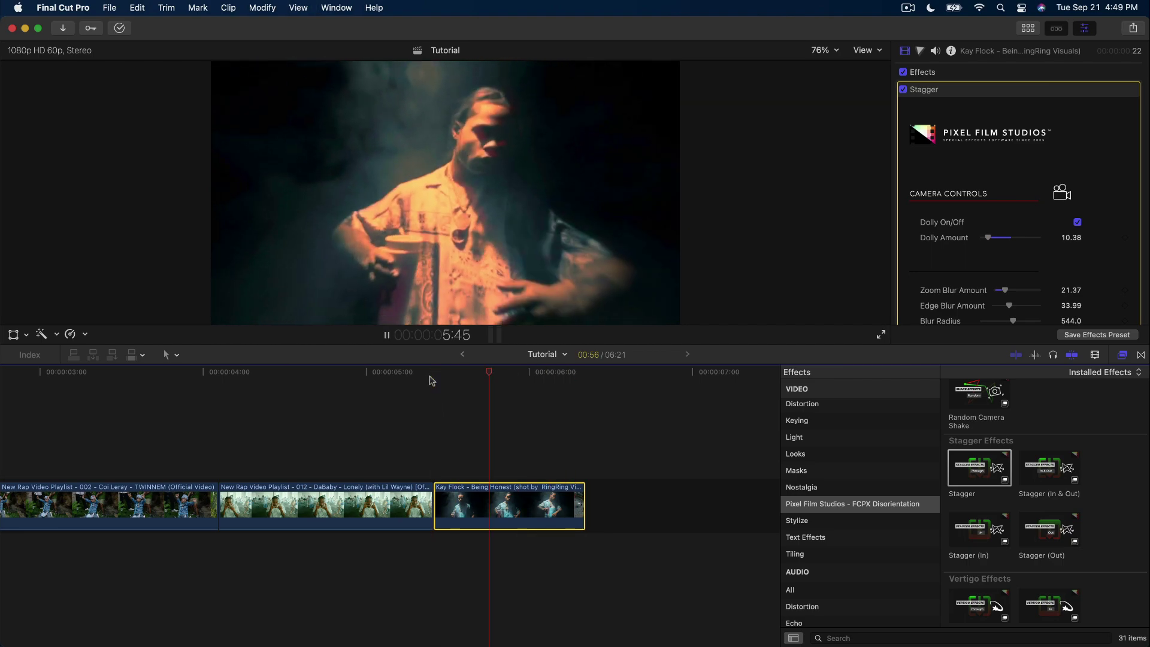
left_click(903, 90)
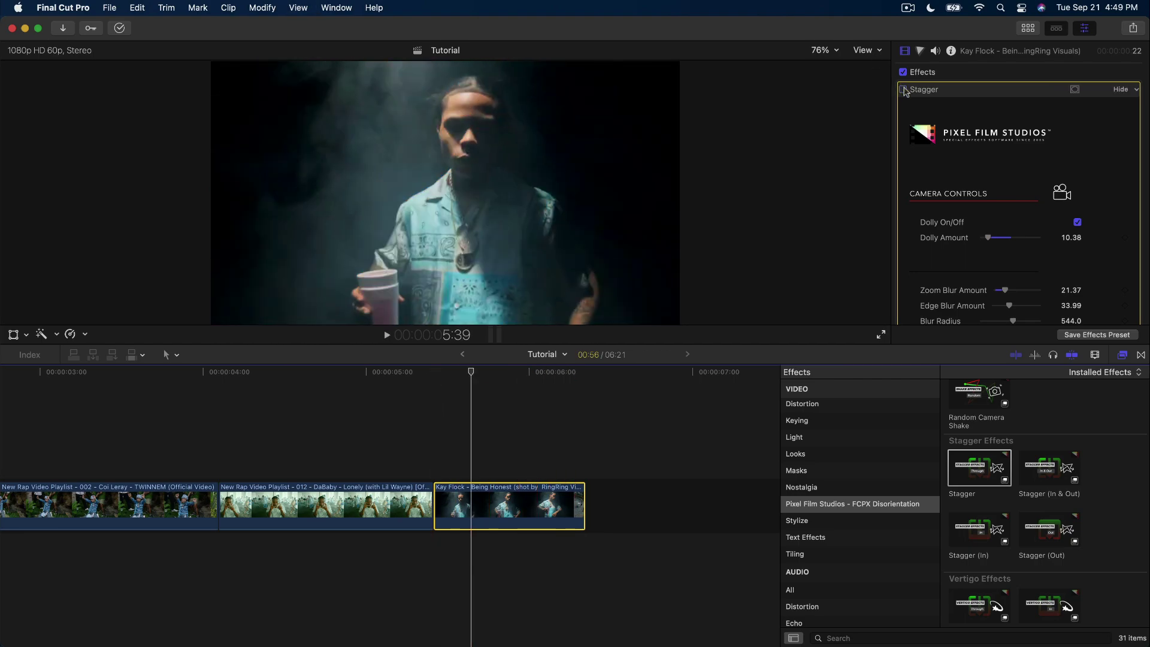
left_click(903, 90)
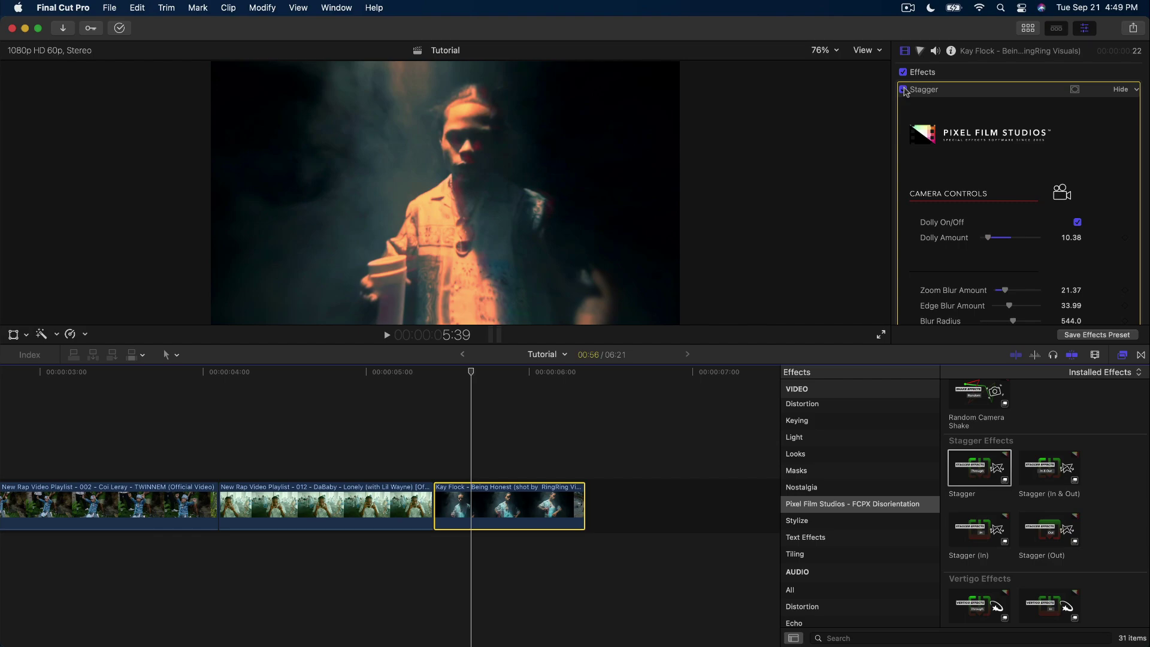
Hide the effects browser and scrub the Coi Leray clip back to 3:01
left_click(1130, 348)
scroll(599, 431, "left", 10)
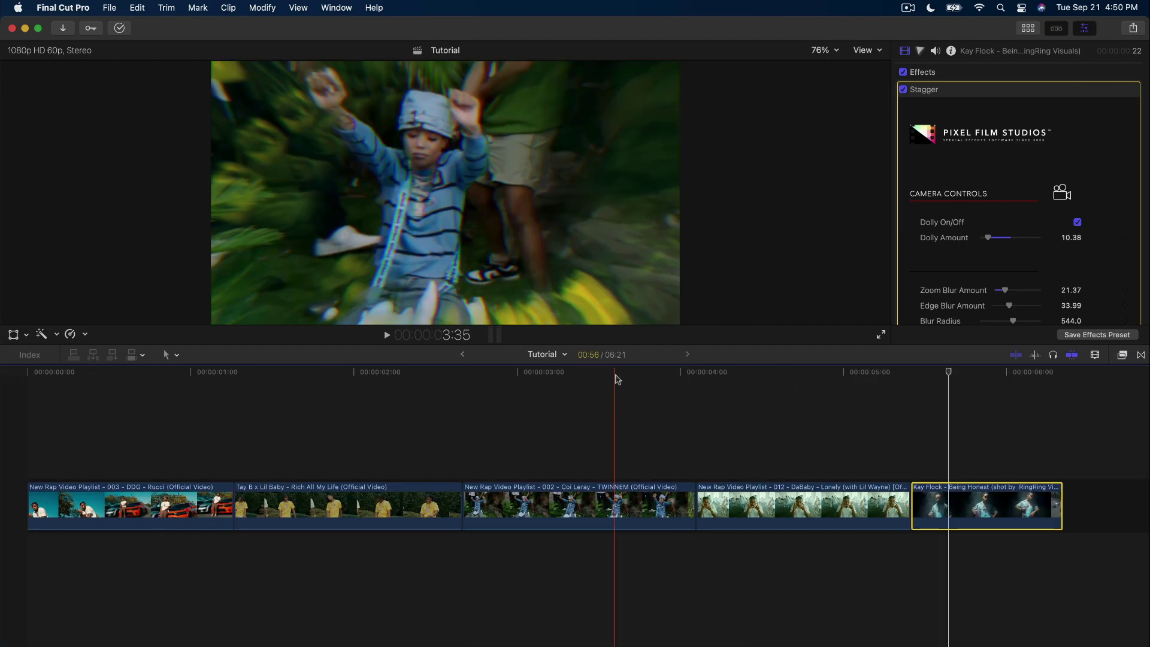
left_click_drag(615, 374, 521, 385)
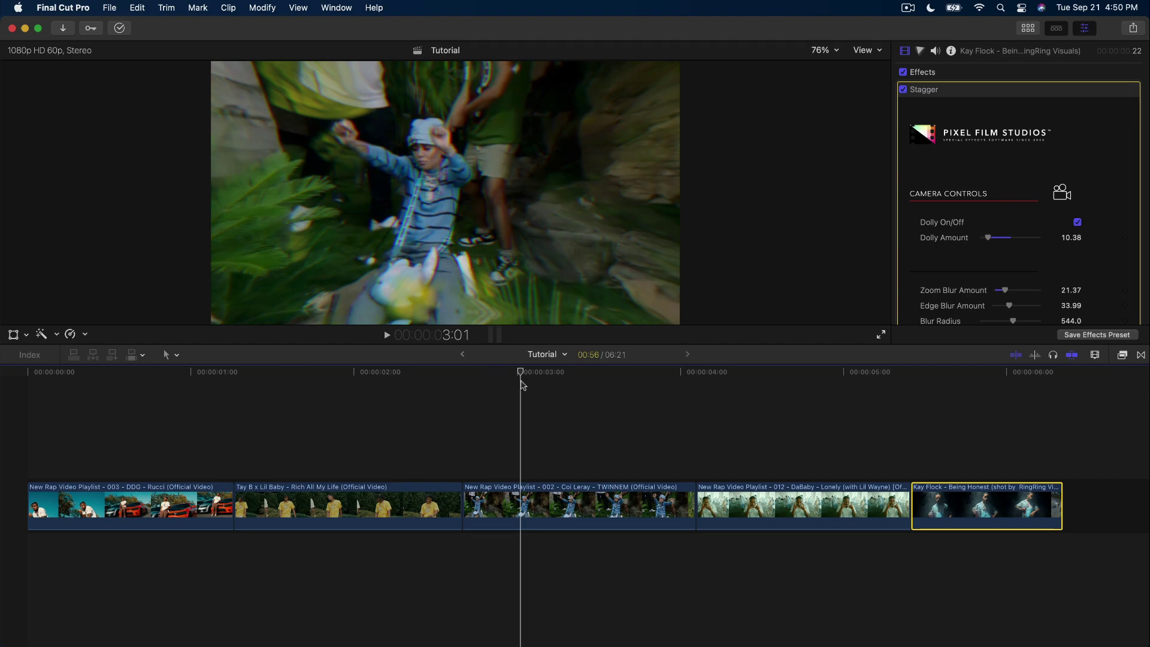